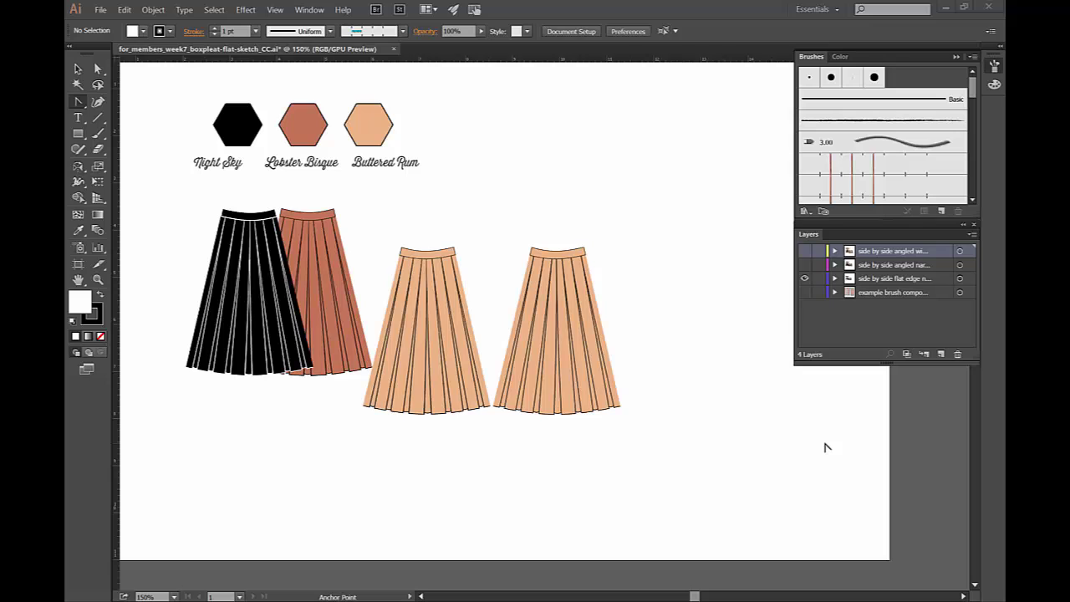
# Show the angled narrow and angled wide skirt layers for comparison, and leave only the example brush components layer visible
pyautogui.click(805, 264)
pyautogui.click(805, 250)
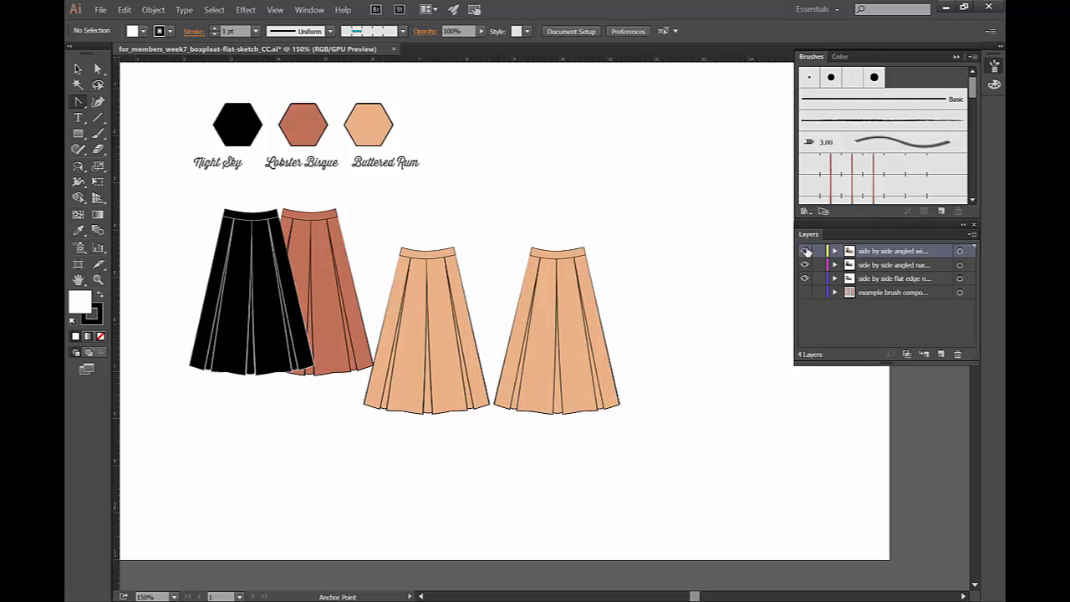
pyautogui.moveTo(804, 251); pyautogui.dragTo(800, 301)
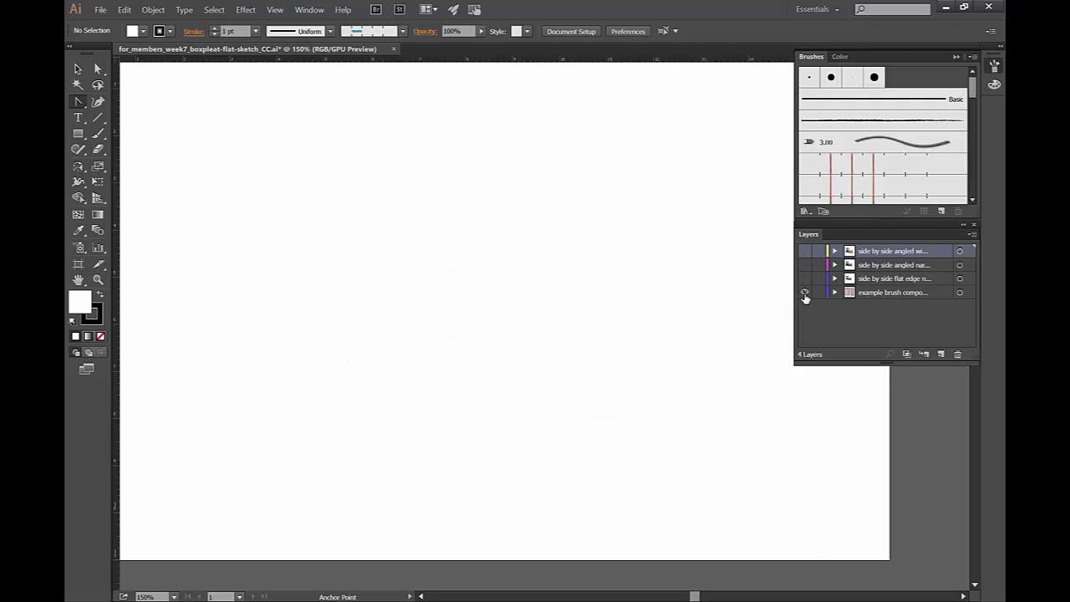
pyautogui.click(804, 293)
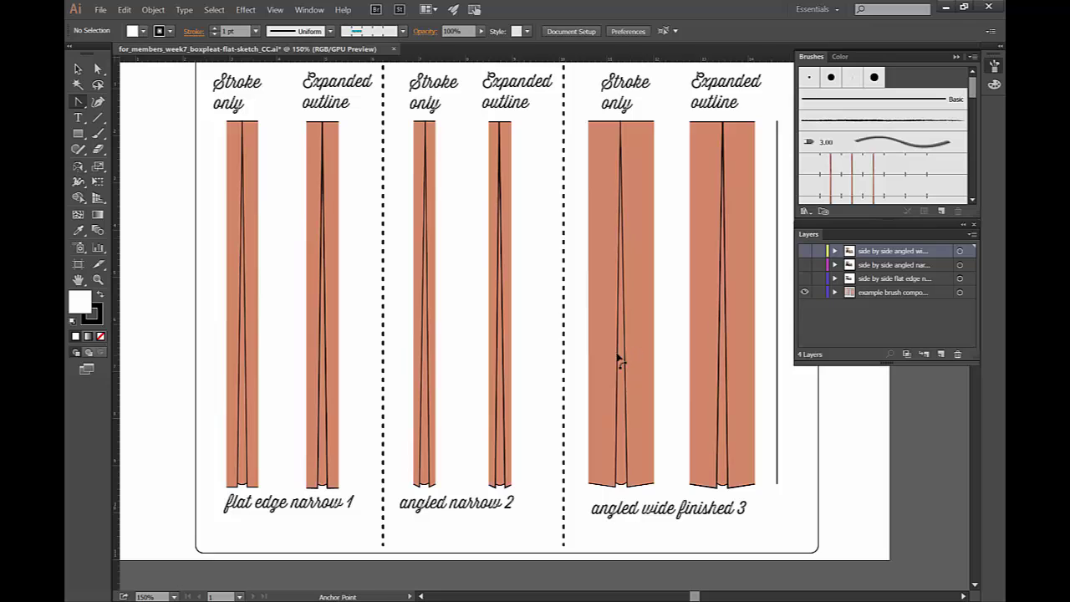
# Show only the flat edge narrow skirt layer and inspect the brushed path on the first Buttered Rum skirt
pyautogui.click(803, 294)
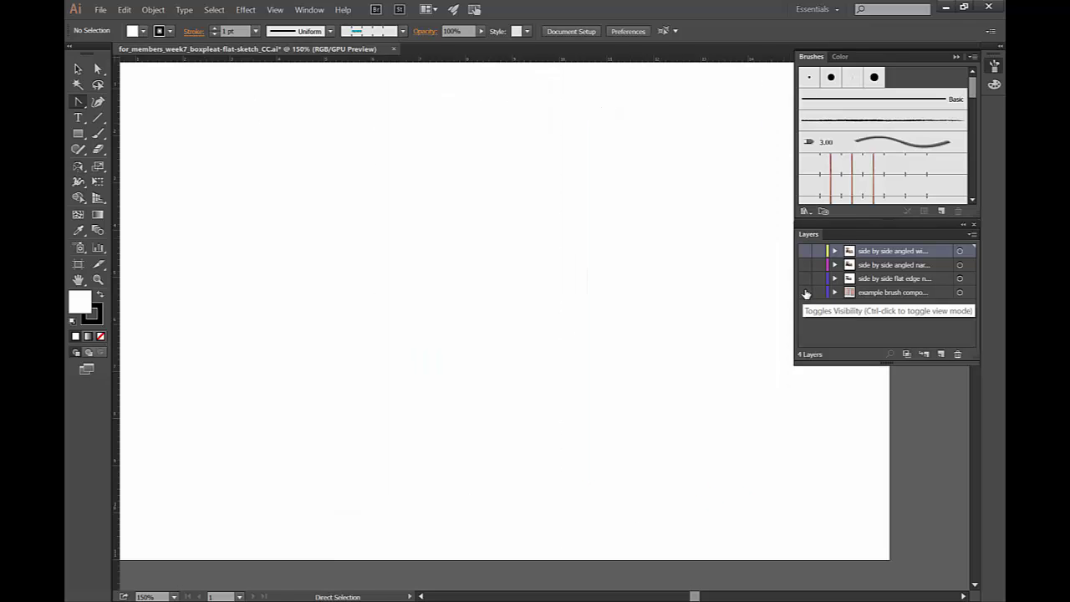
pyautogui.click(804, 280)
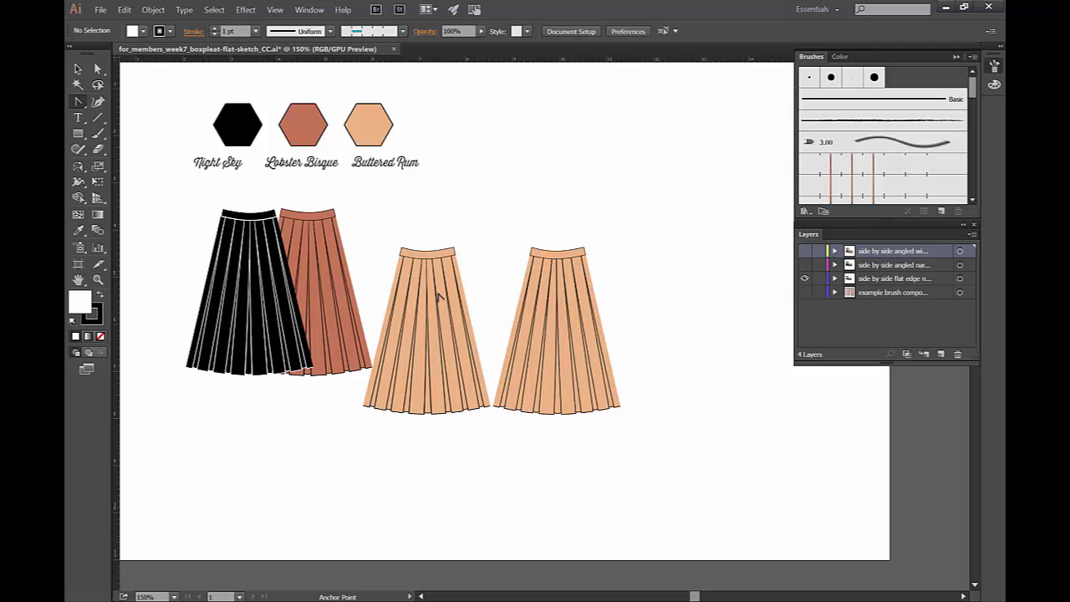
pyautogui.press('z')
pyautogui.moveTo(451, 305); pyautogui.dragTo(555, 259)
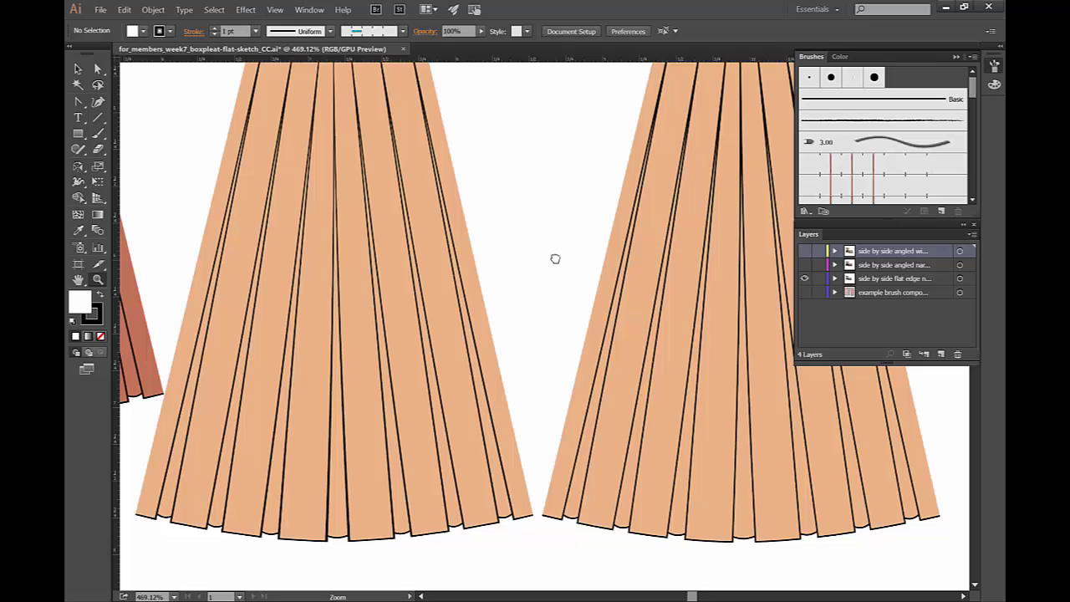
pyautogui.click(97, 69)
pyautogui.click(451, 280)
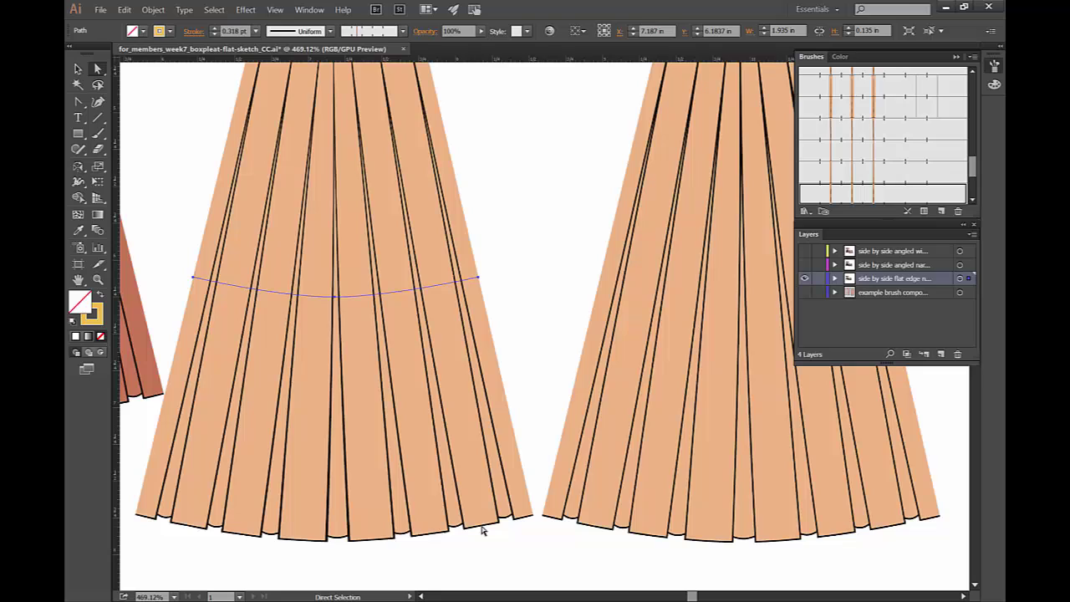
# Show the angled narrow and angled wide skirt layers, inspecting the brushed path on the second narrow-pleat Buttered Rum skirt
pyautogui.click(804, 264)
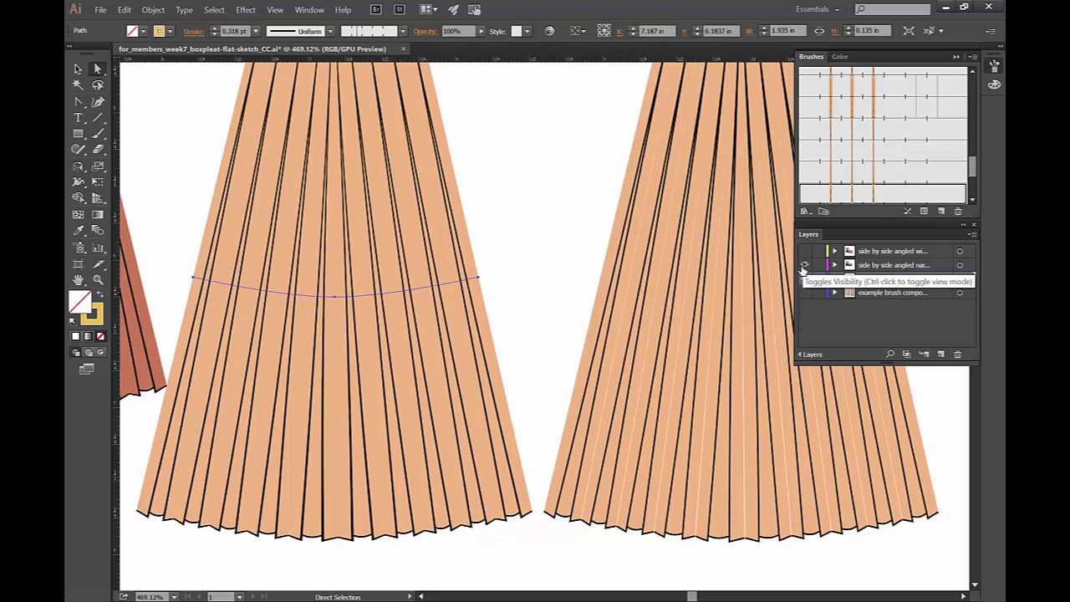
pyautogui.click(687, 403)
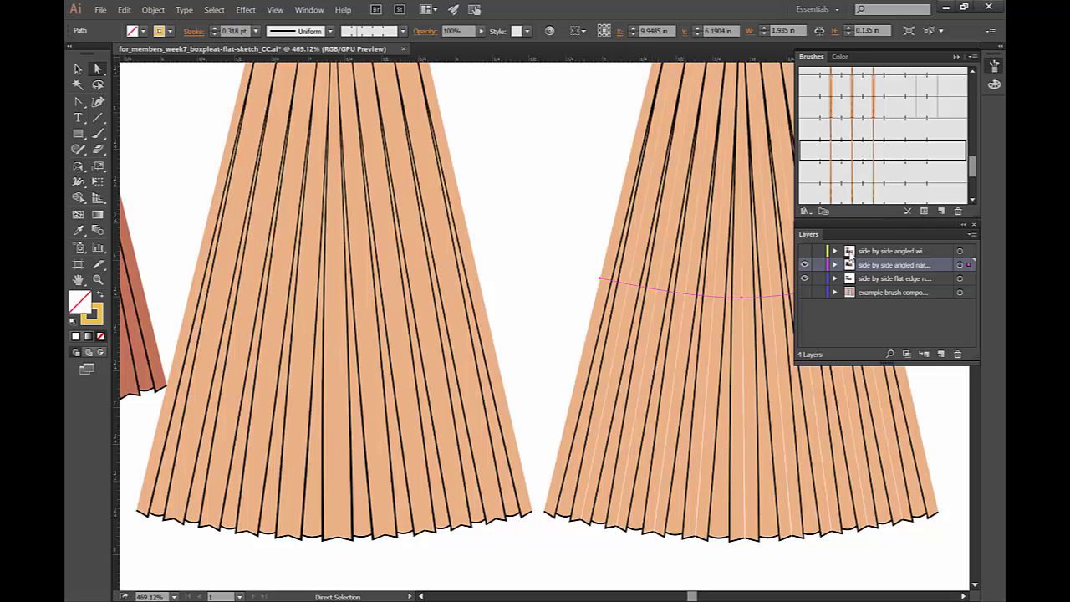
pyautogui.click(804, 251)
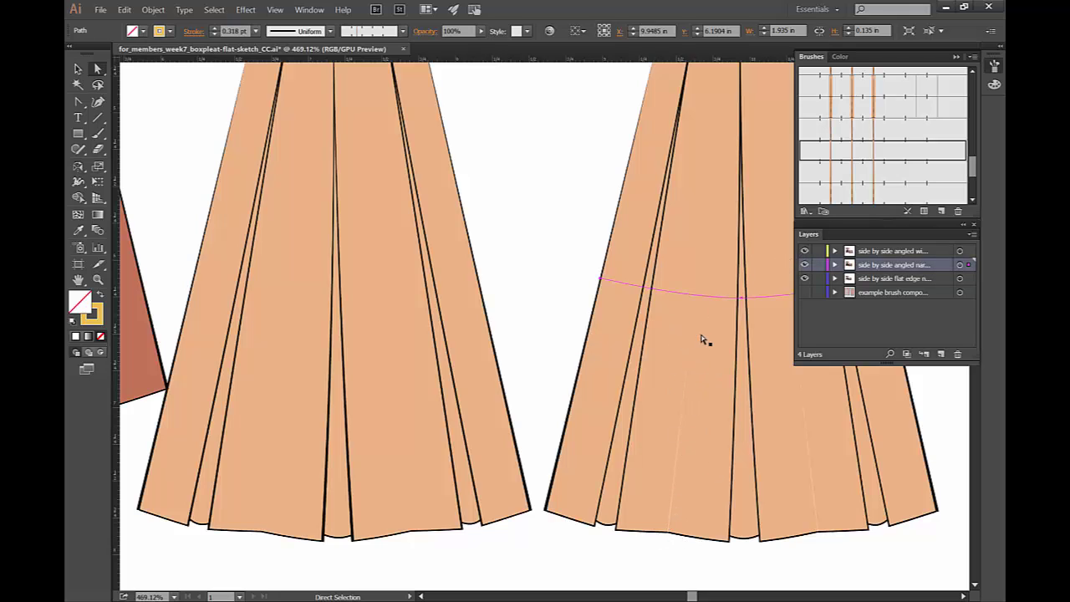
# Examine the wide pleats' hems and select the brushed paths on both Buttered Rum skirts to compare their pattern brushes
pyautogui.hotkey('ctrl', '+')
pyautogui.hotkey('ctrl', '+')
pyautogui.moveTo(691, 328); pyautogui.dragTo(511, 113)
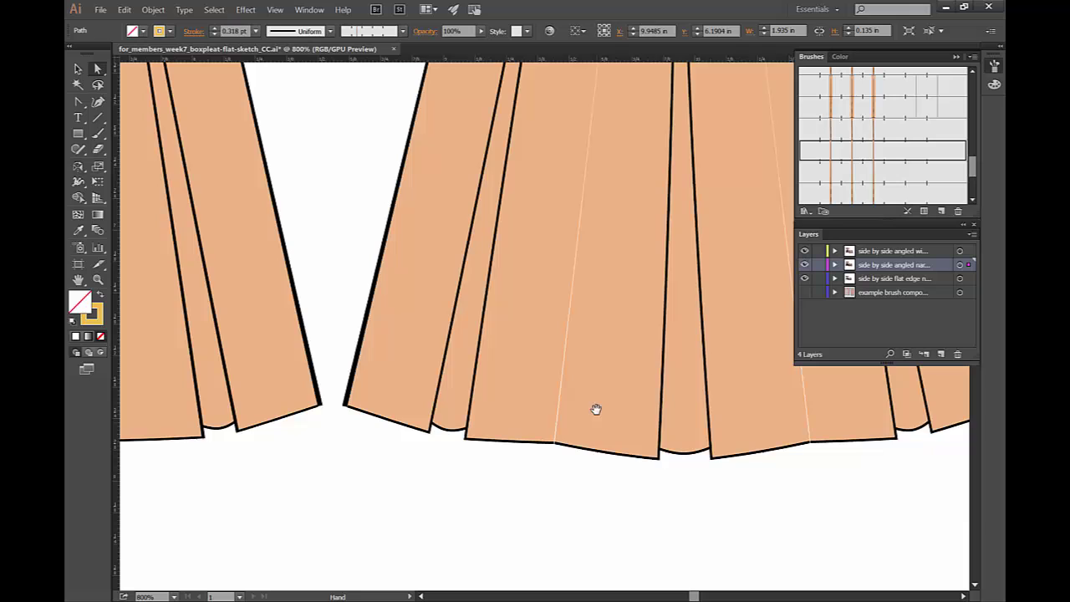
pyautogui.moveTo(587, 396); pyautogui.dragTo(723, 437)
pyautogui.moveTo(380, 365); pyautogui.dragTo(483, 425)
pyautogui.click(491, 297)
pyautogui.click(698, 361)
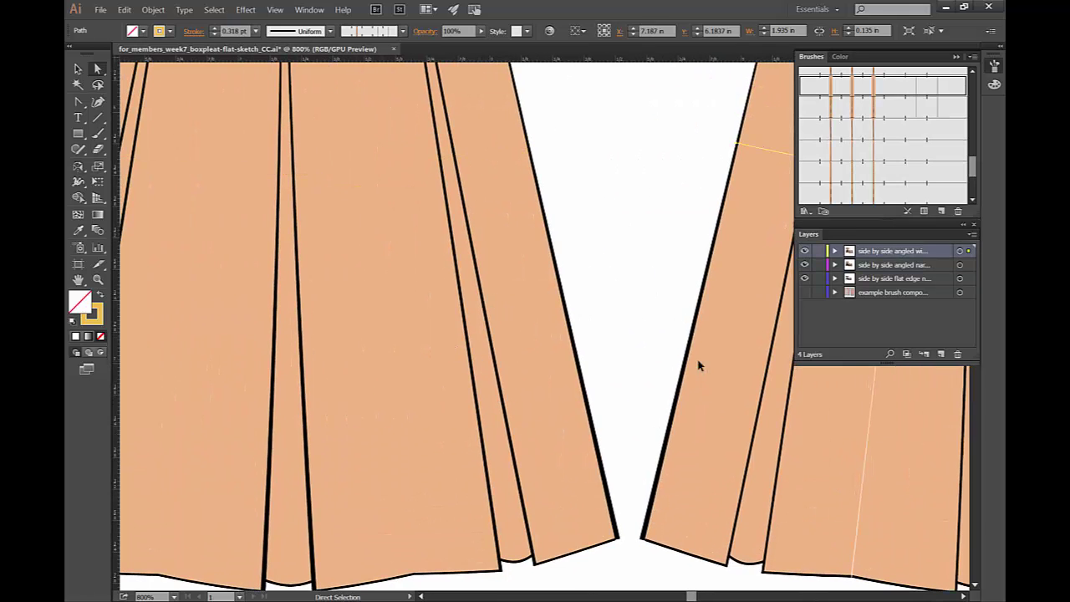
pyautogui.click(418, 327)
pyautogui.click(760, 336)
pyautogui.click(380, 240)
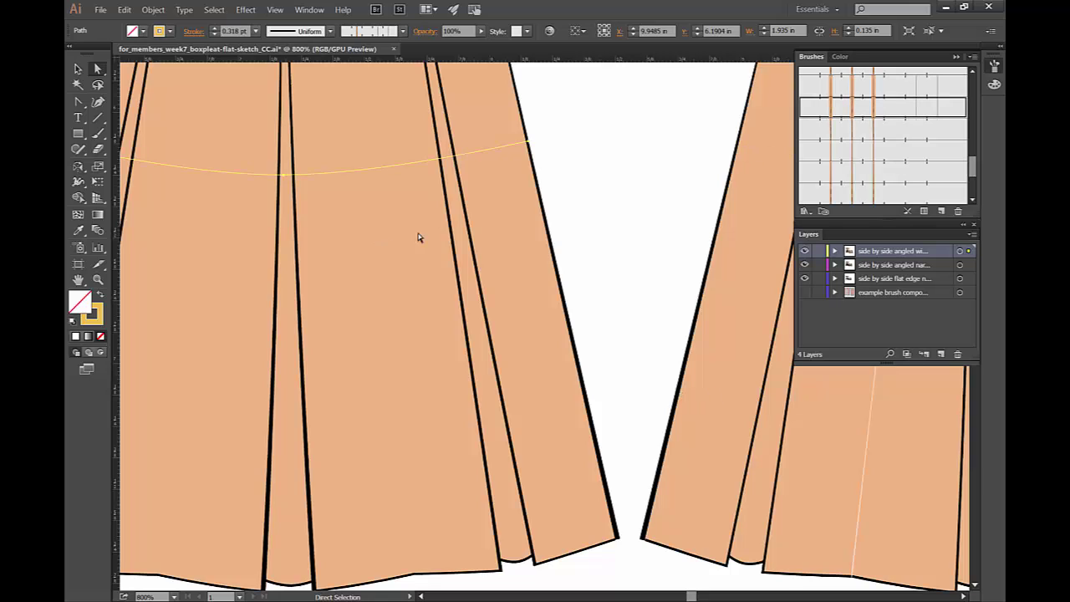
pyautogui.click(733, 275)
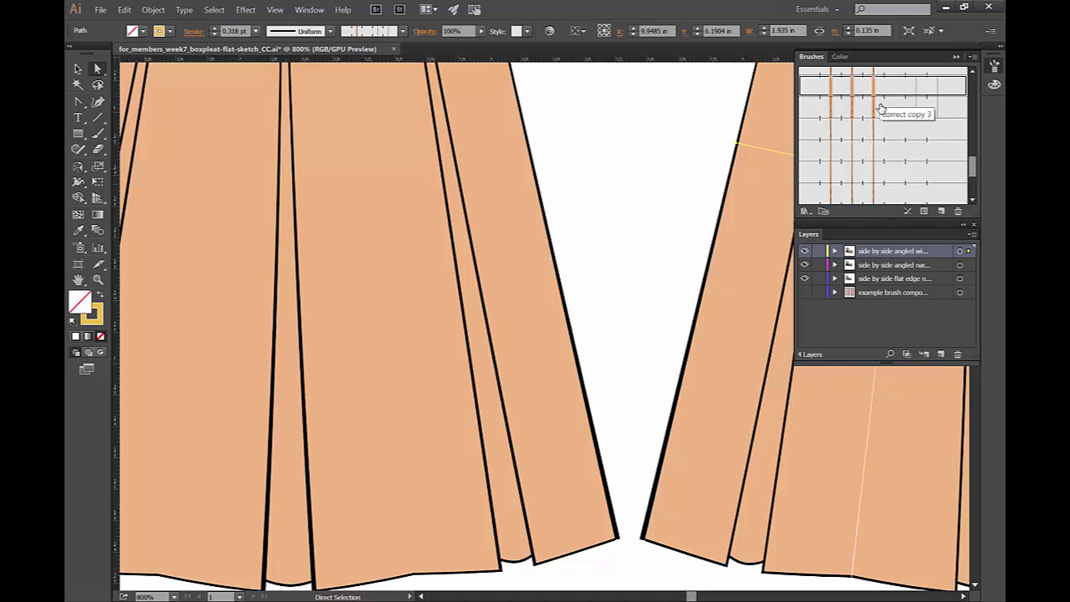
# Hide all skirt layers and show only the example brush components layer with the flat edge and angled narrow pleats in view
pyautogui.moveTo(805, 251); pyautogui.dragTo(808, 289)
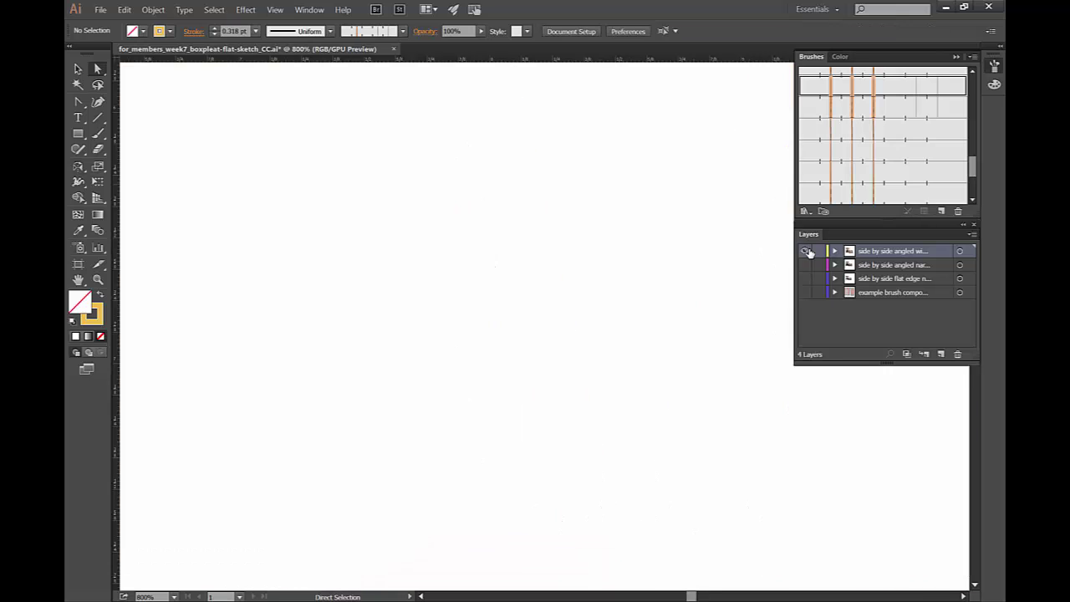
pyautogui.click(804, 251)
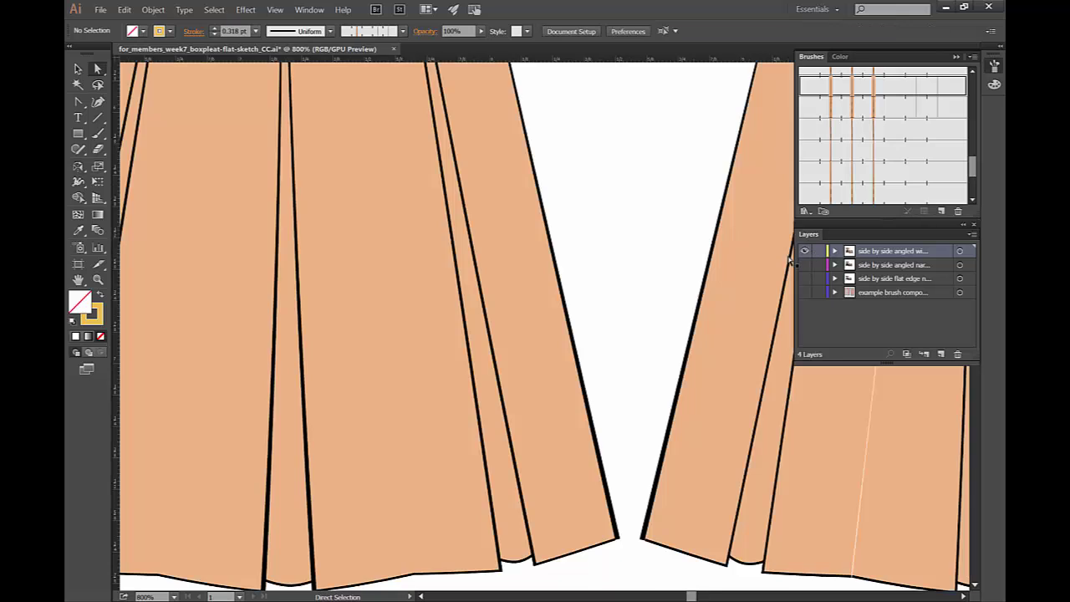
pyautogui.hotkey('ctrl', '-')
pyautogui.press('space')
pyautogui.moveTo(449, 153); pyautogui.dragTo(487, 282)
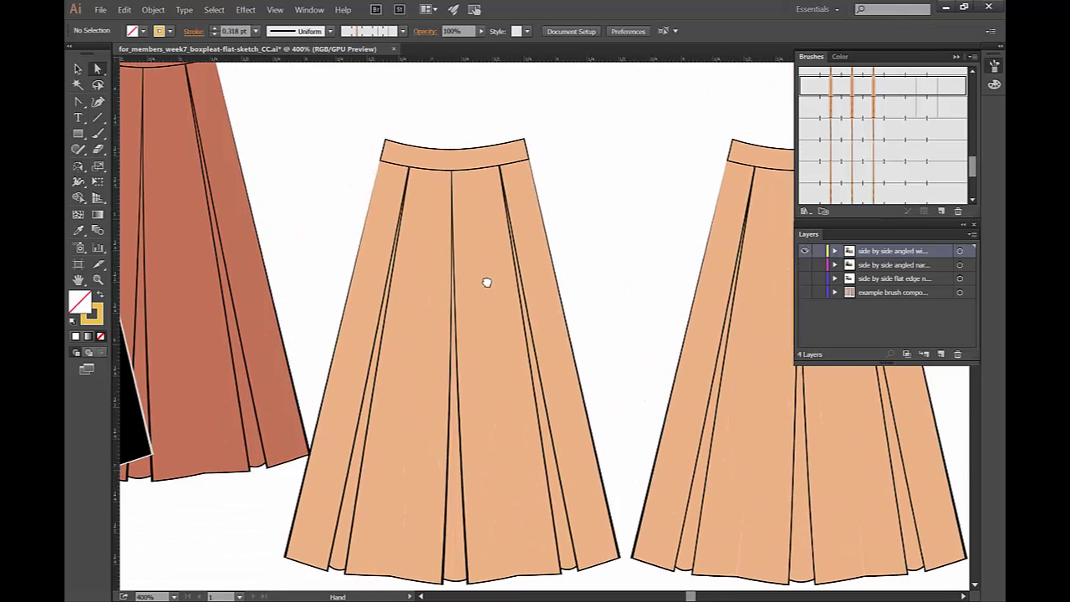
pyautogui.click(804, 251)
pyautogui.click(803, 292)
pyautogui.hotkey('ctrl', '-')
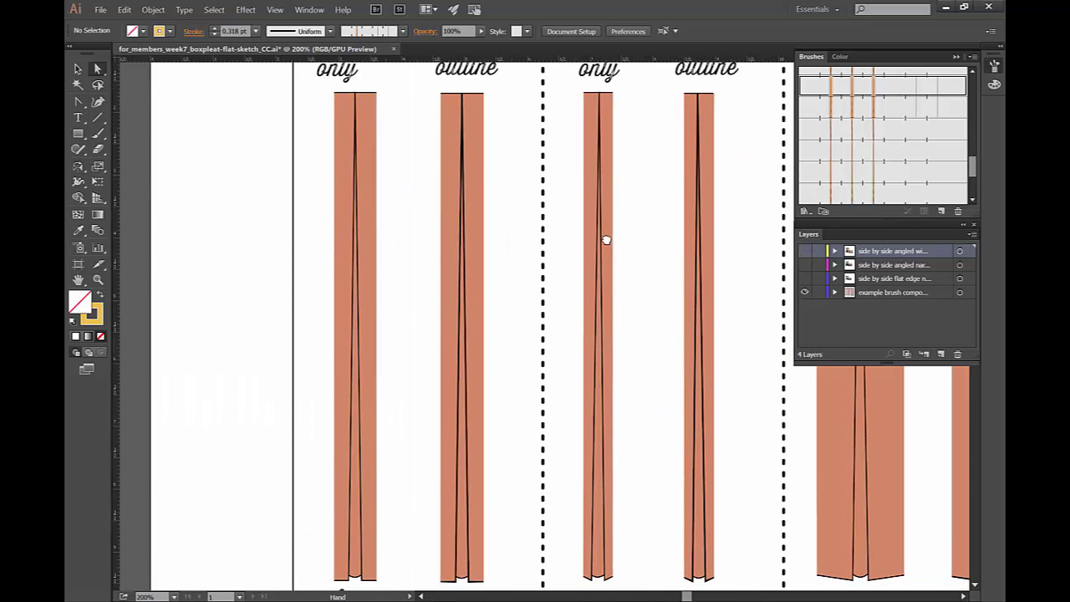
pyautogui.moveTo(604, 239); pyautogui.dragTo(630, 209)
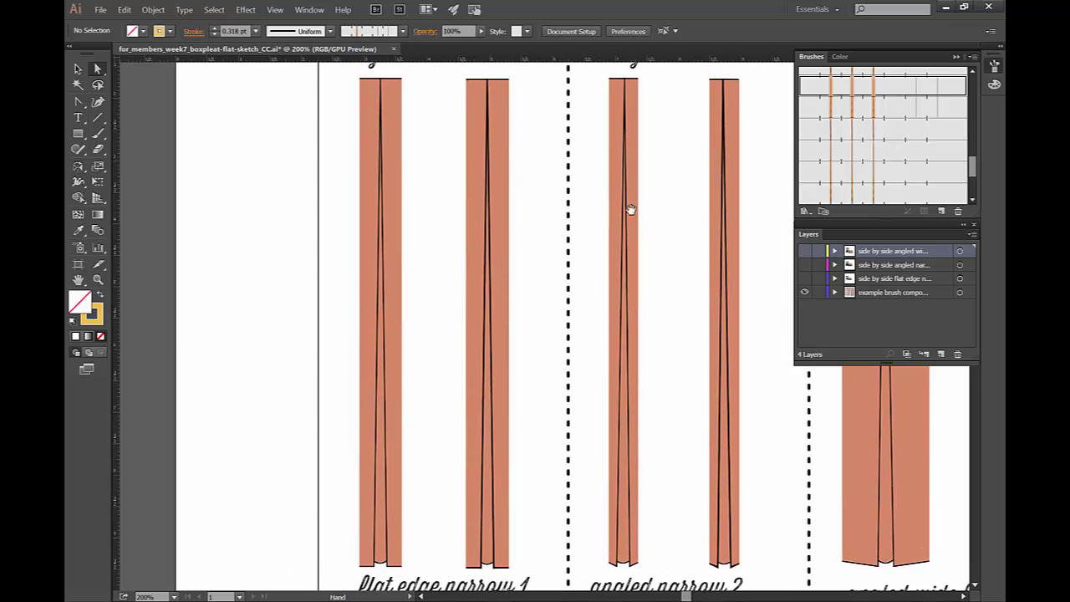
# Pull apart the three pieces of the flat edge narrow stroke-only pleat to examine its construction, and undo the moves
pyautogui.click(390, 111)
pyautogui.click(390, 111)
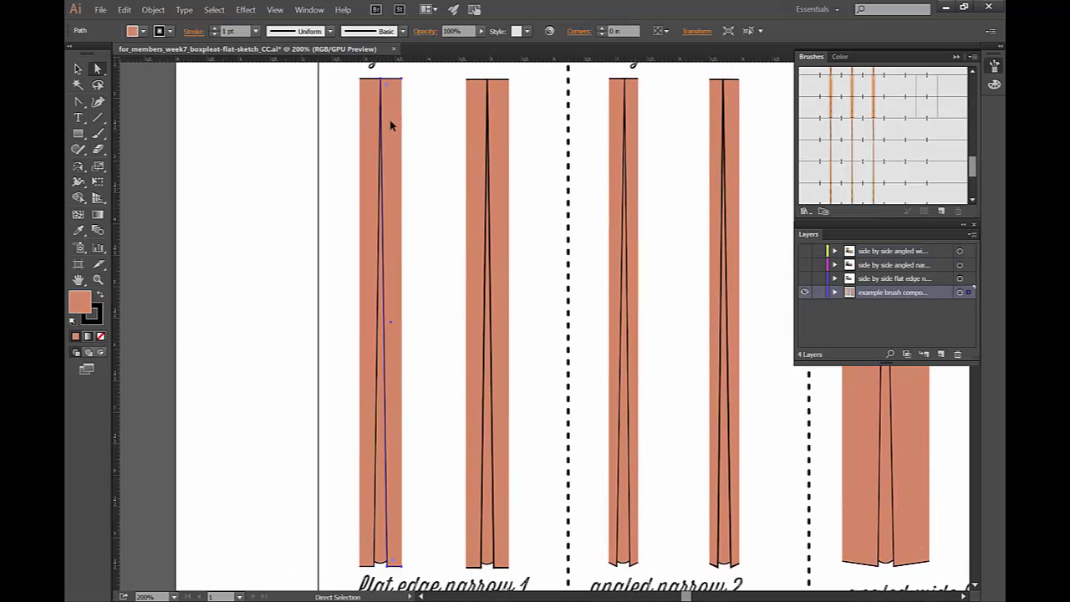
pyautogui.moveTo(393, 131); pyautogui.dragTo(359, 139)
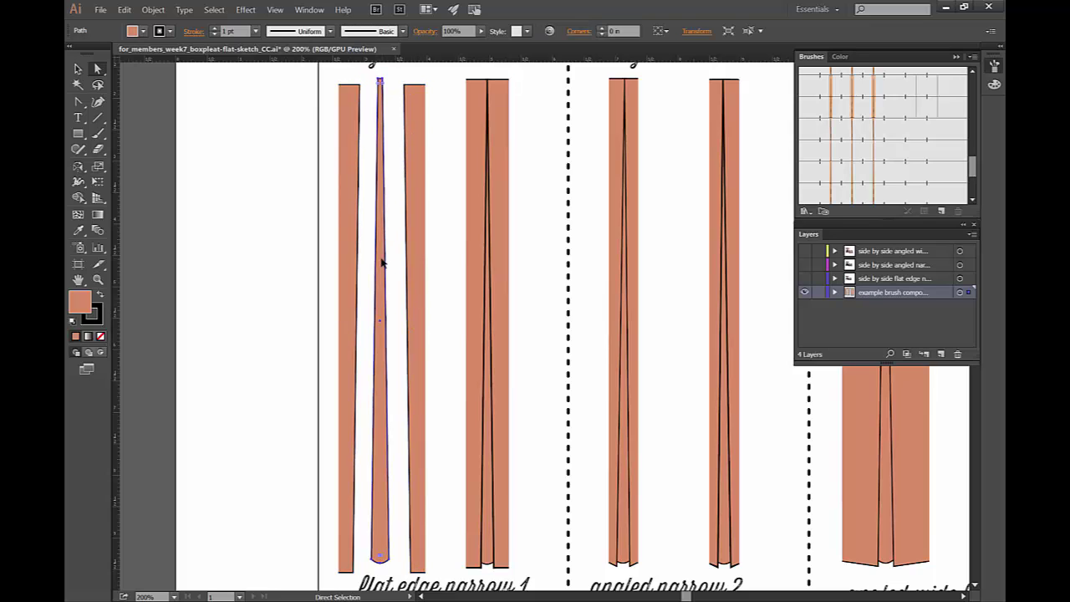
pyautogui.click(438, 285)
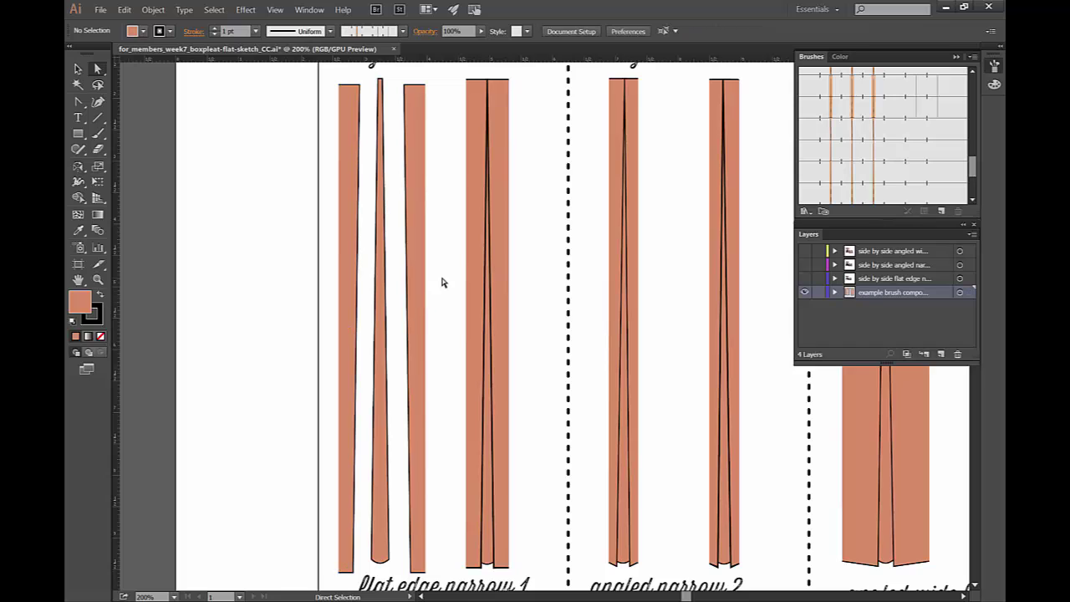
pyautogui.hotkey('ctrl', 'z')
pyautogui.hotkey('ctrl', 'z')
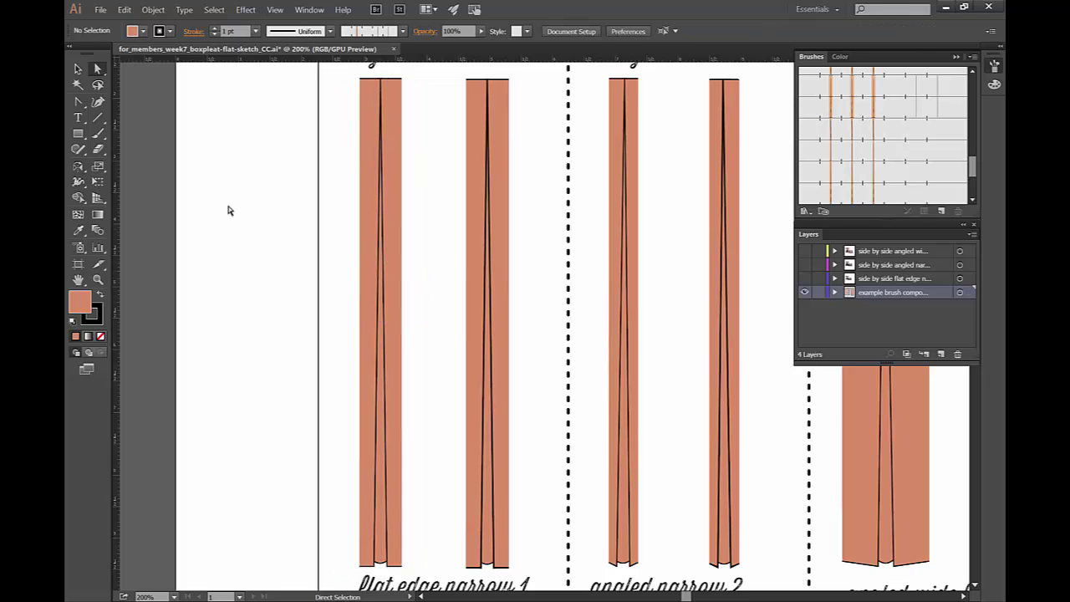
# Draw a tall narrow rectangle about 0.24 in wide and 7.62 in high beside the framed pleat examples
pyautogui.click(80, 134)
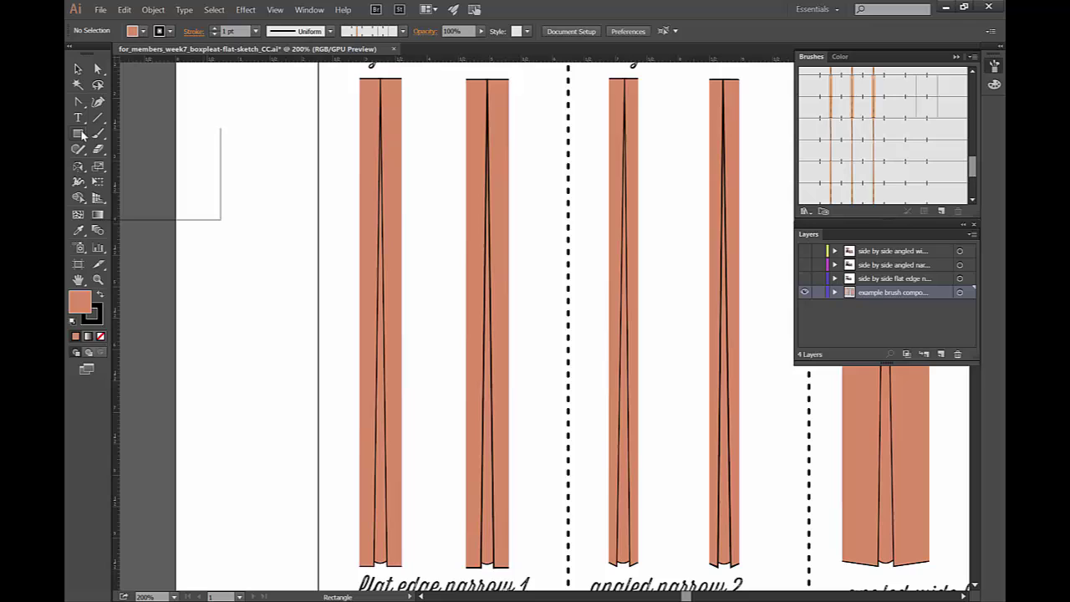
pyautogui.click(125, 137)
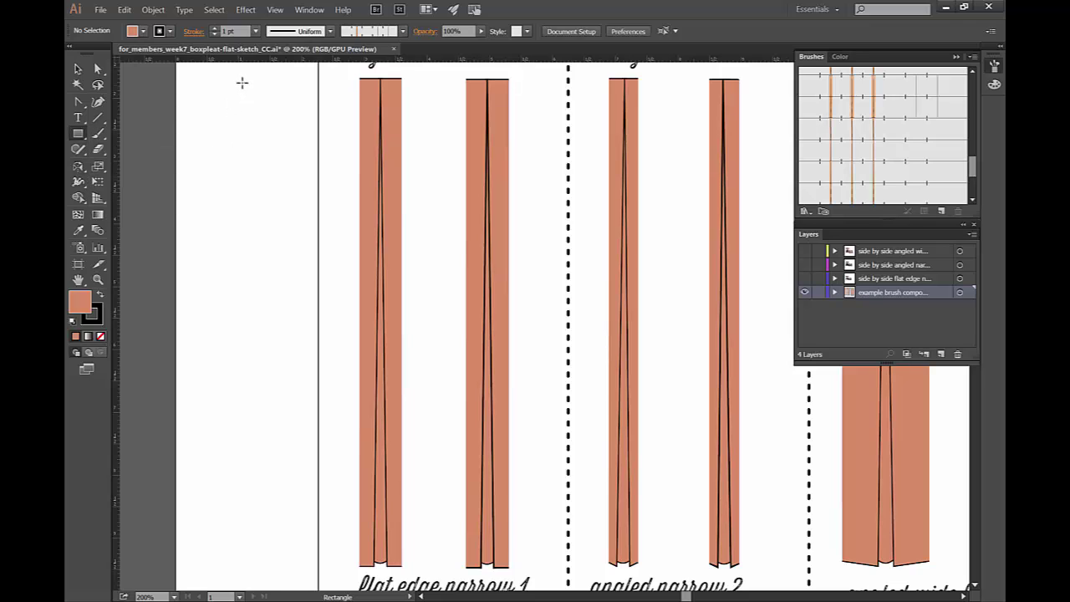
pyautogui.moveTo(242, 82); pyautogui.dragTo(251, 560)
pyautogui.click(100, 68)
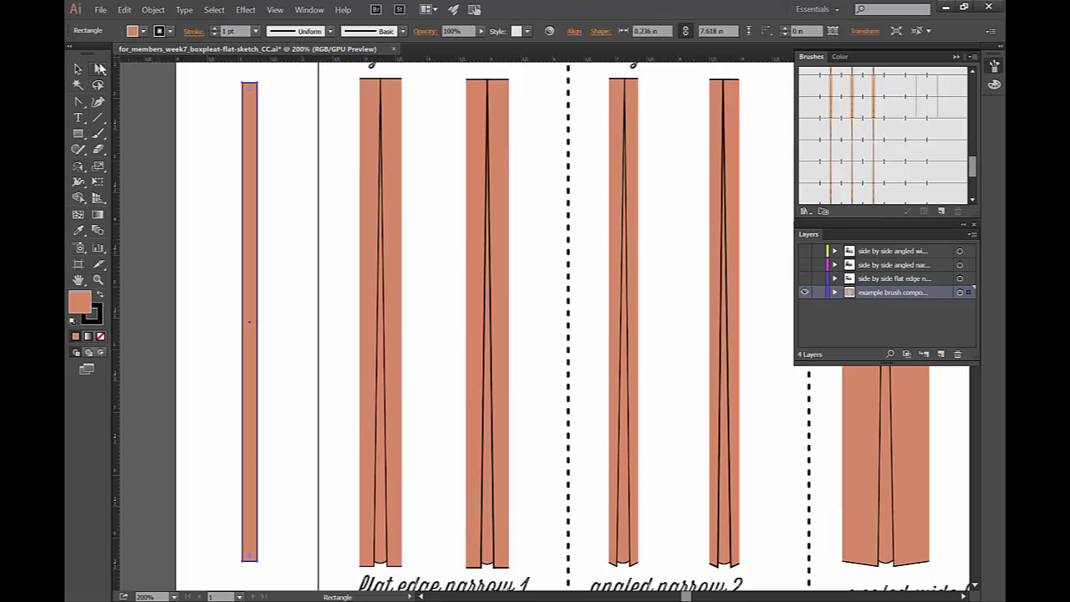
pyautogui.click(205, 114)
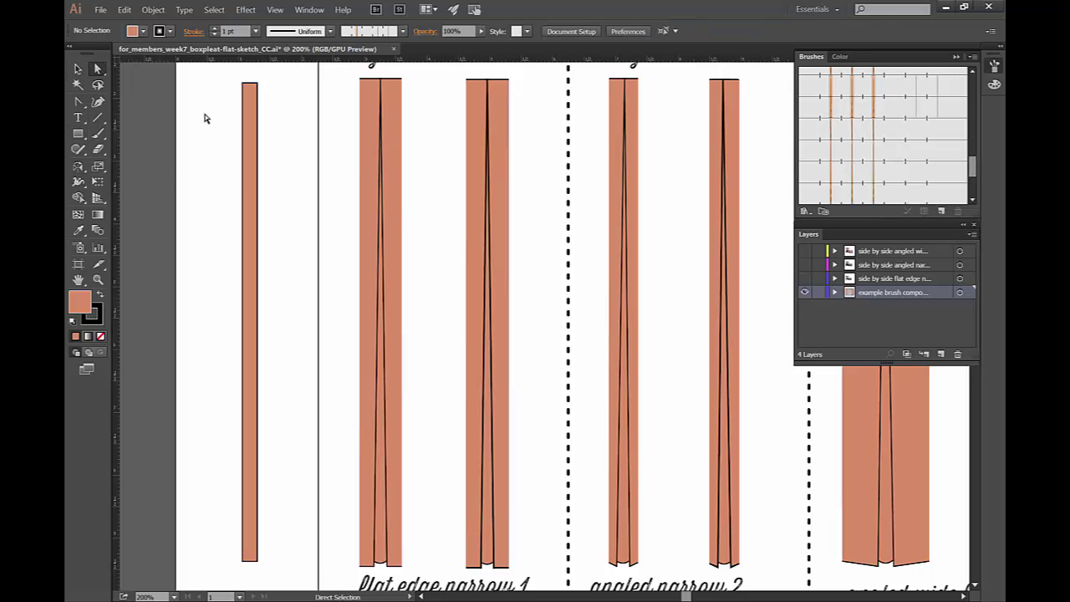
# Duplicate the tall rectangle slightly to its right so the copy overlaps the original
pyautogui.click(249, 133)
pyautogui.moveTo(249, 133)
pyautogui.mouseDown()
pyautogui.moveTo(270, 138)
pyautogui.moveTo(261, 134)
pyautogui.mouseUp()
pyautogui.click(285, 136)
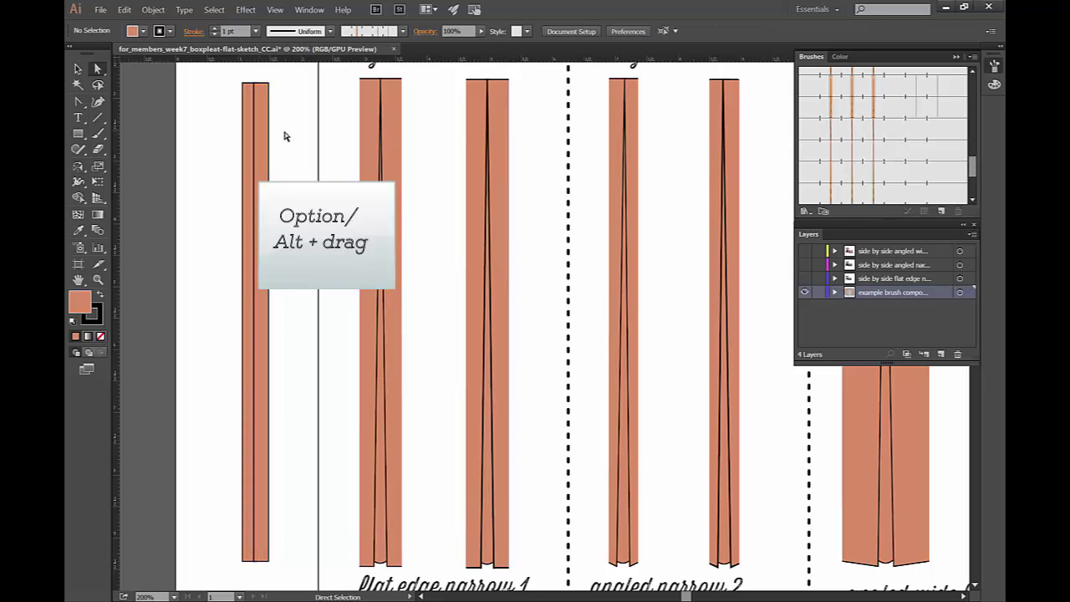
# Raise the original rectangle's bottom edge slightly above the bottom of its overlapping copy
pyautogui.click(248, 566)
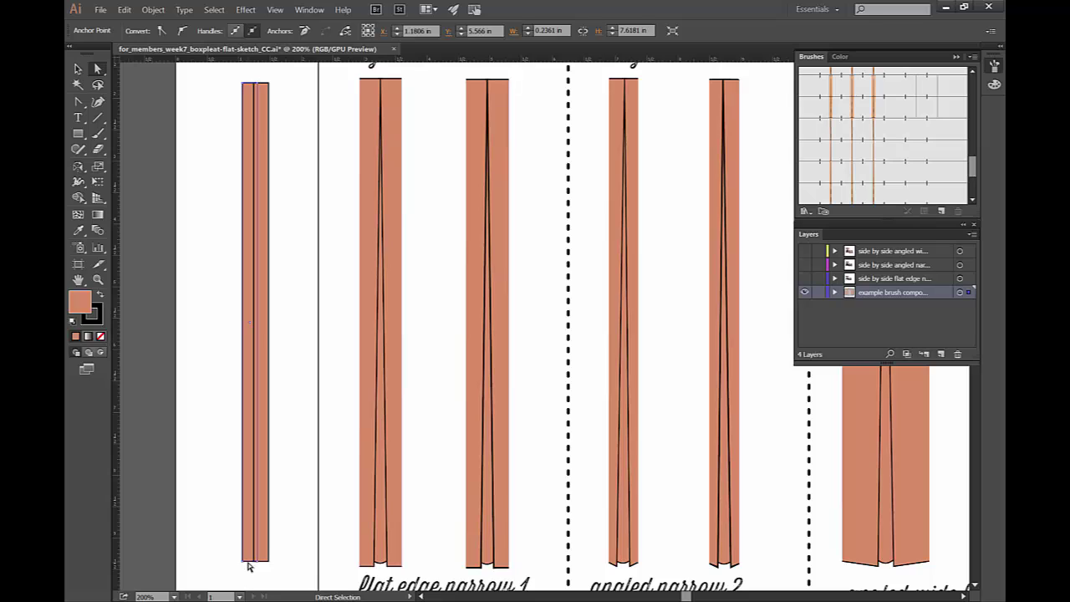
pyautogui.click(213, 487)
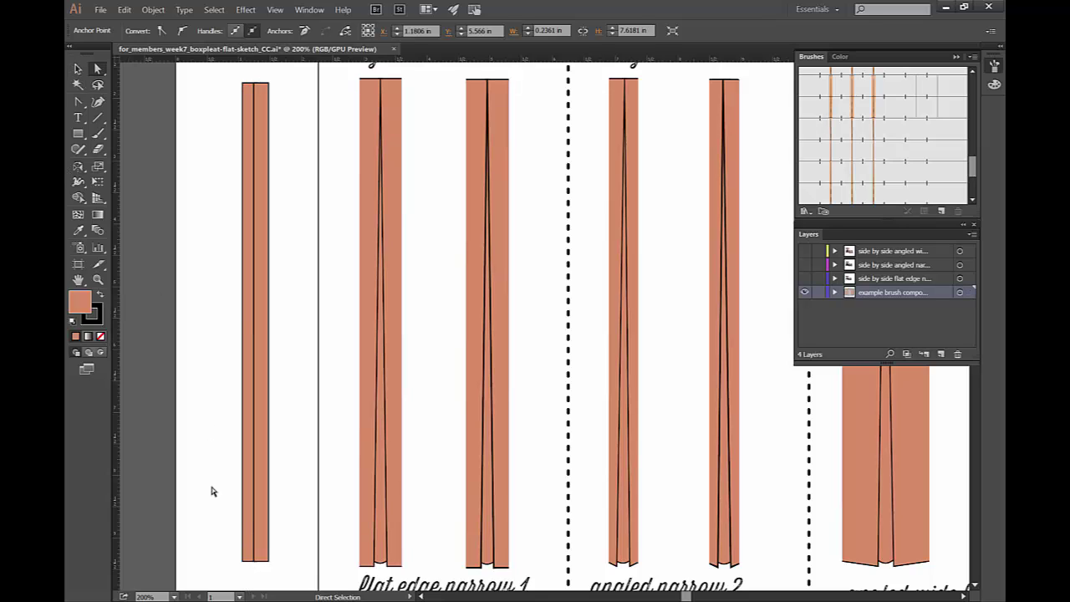
pyautogui.click(250, 568)
pyautogui.press('Up')
pyautogui.press('Up')
pyautogui.press('Up')
pyautogui.press('Up')
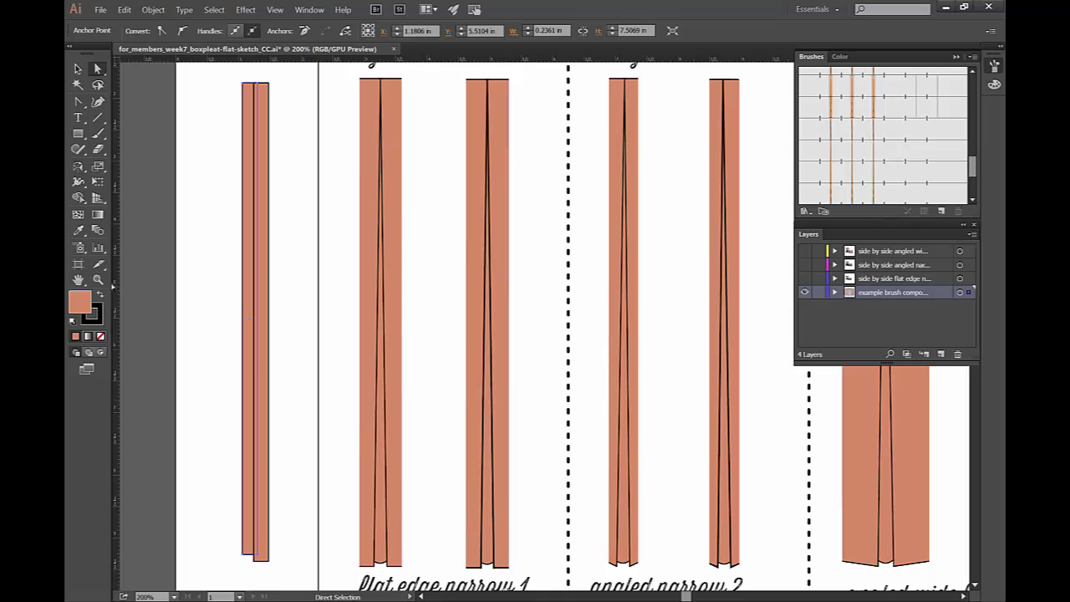
# Turn the middle point of the original rectangle's raised bottom edge into a smooth downward curve with the Anchor Point tool
pyautogui.click(77, 101)
pyautogui.click(131, 116)
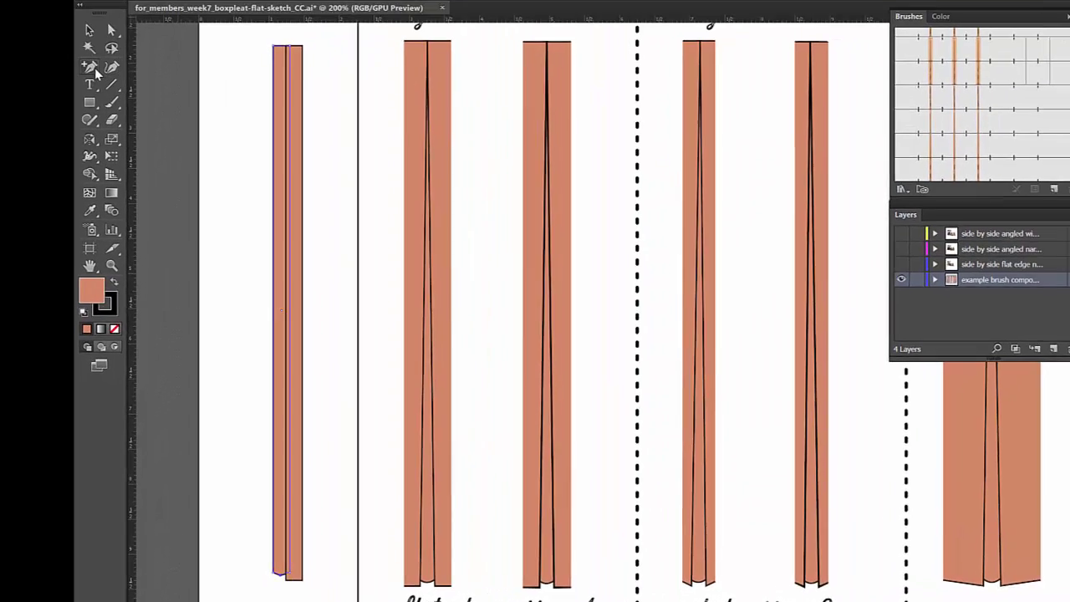
pyautogui.moveTo(90, 88); pyautogui.dragTo(132, 140)
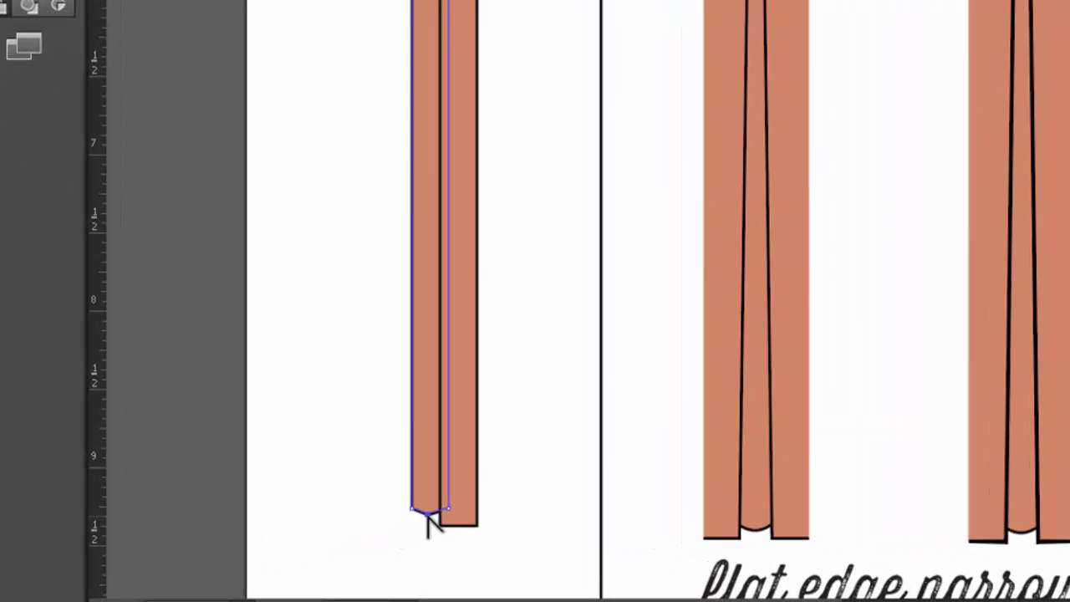
pyautogui.moveTo(270, 579); pyautogui.dragTo(279, 580)
pyautogui.moveTo(448, 523); pyautogui.dragTo(411, 513)
pyautogui.press('a')
pyautogui.click(330, 276)
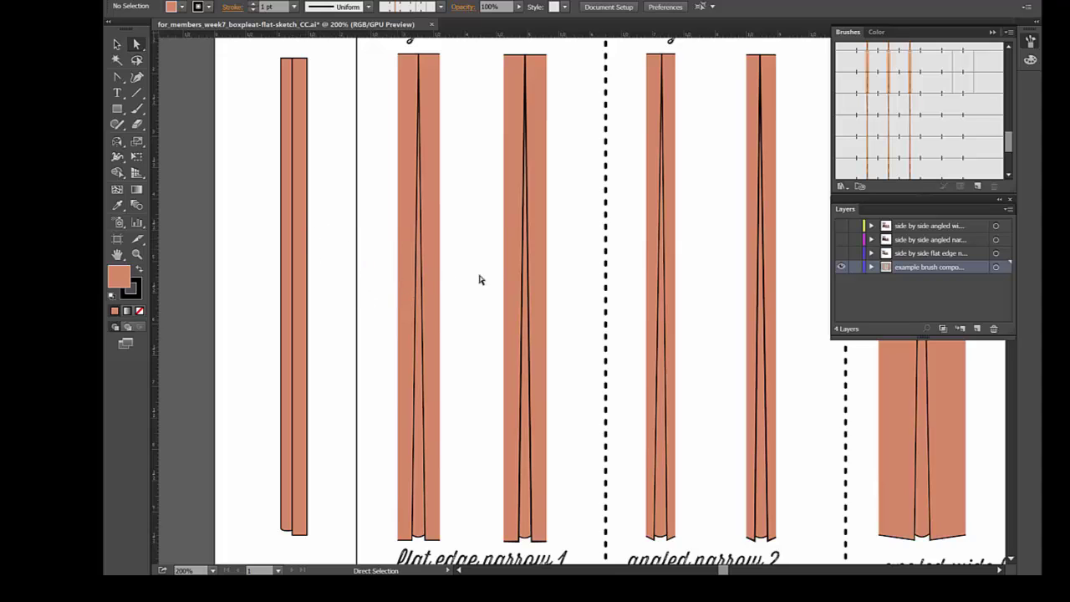
# Try to delete the outer right edge of the front rectangle, following the open-sided panels of the flat edge example
pyautogui.click(434, 251)
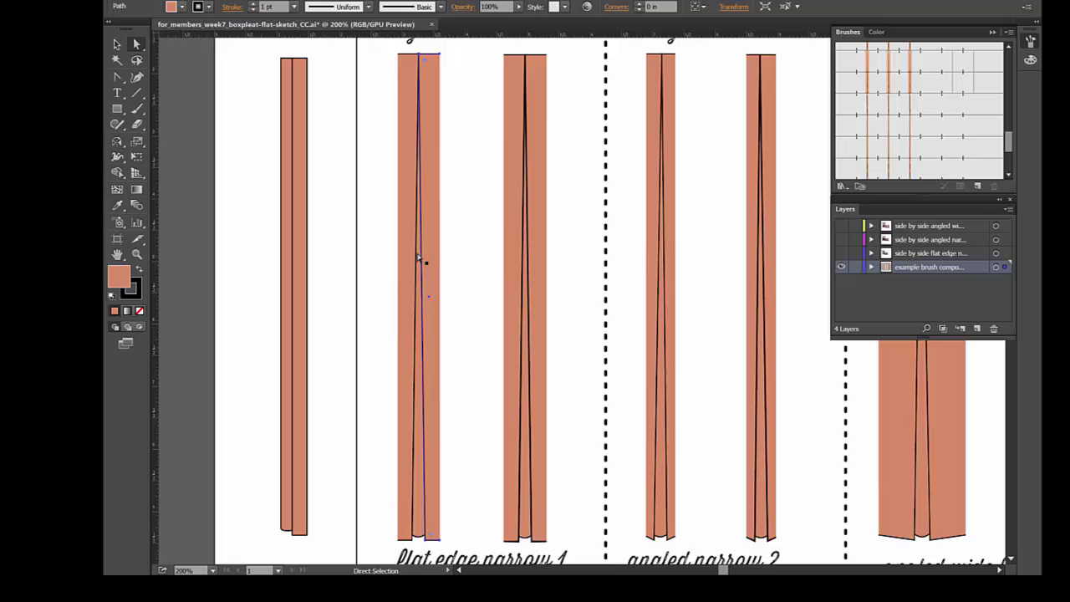
pyautogui.click(399, 257)
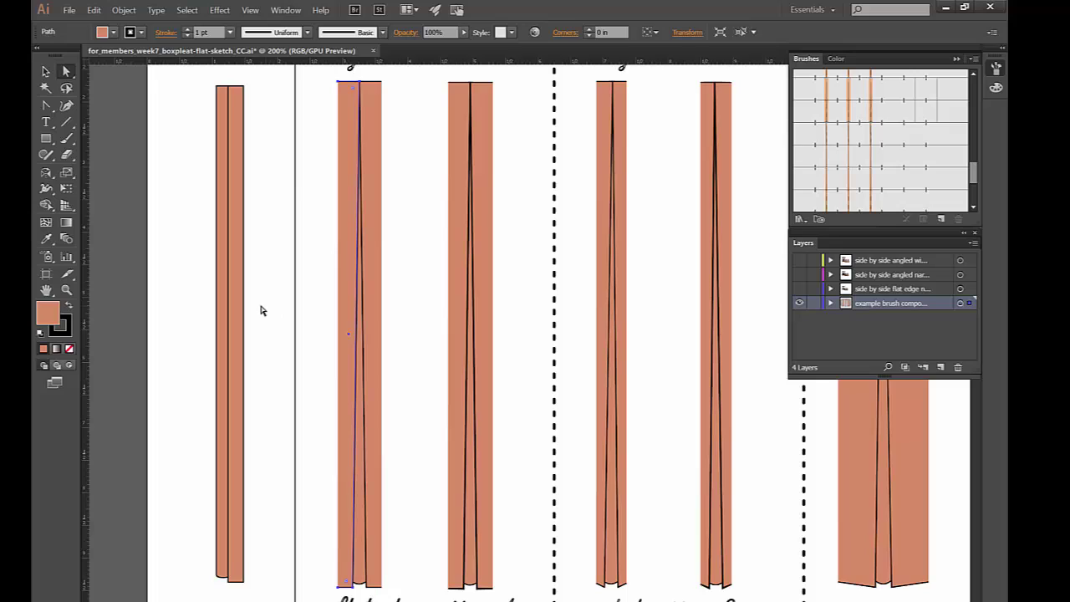
pyautogui.click(244, 312)
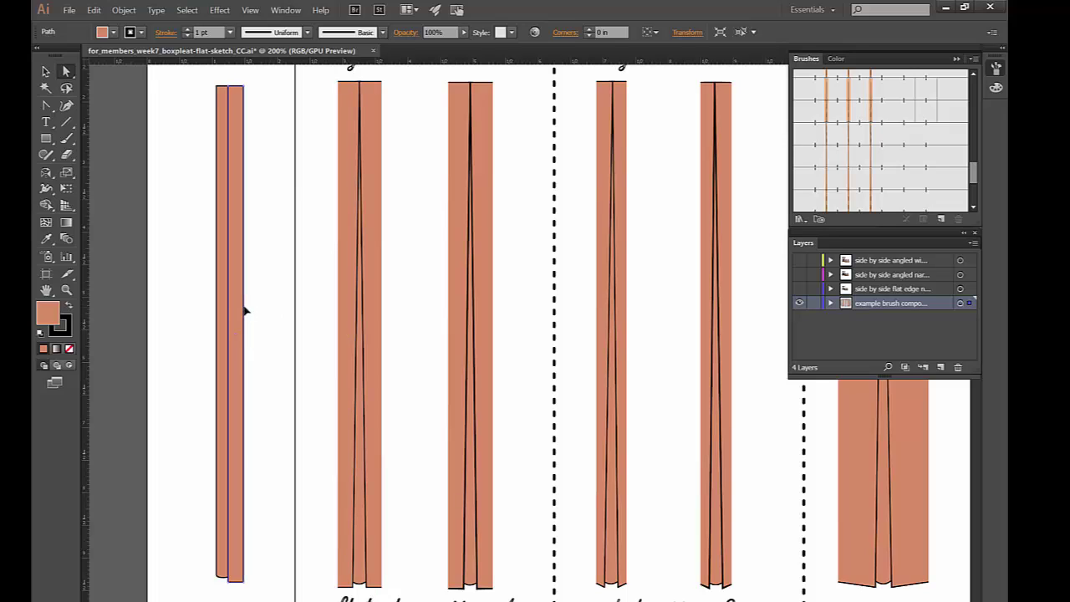
pyautogui.press('Delete')
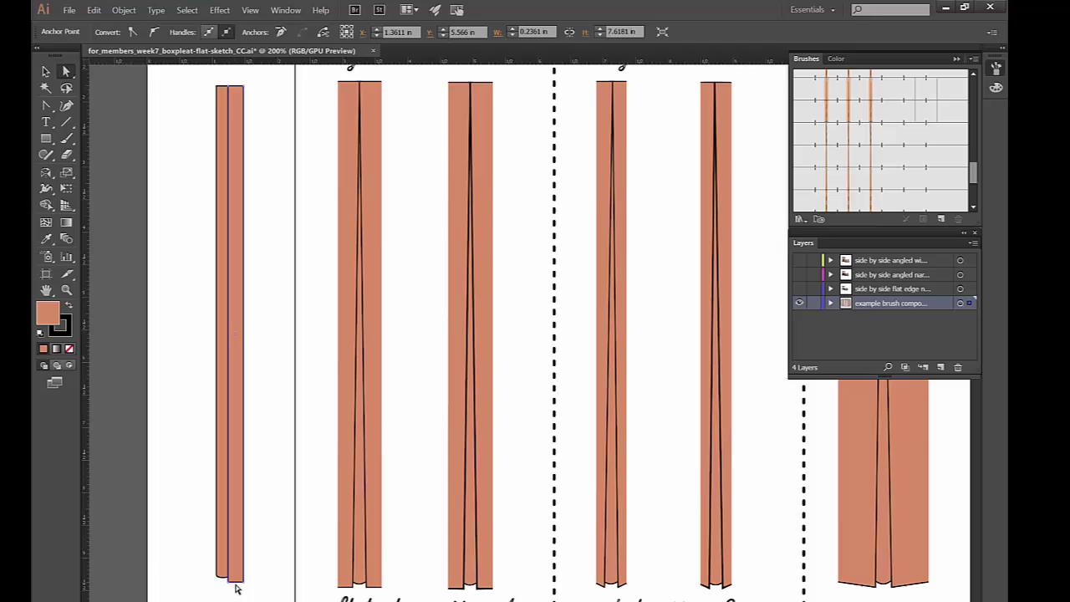
pyautogui.press('Delete')
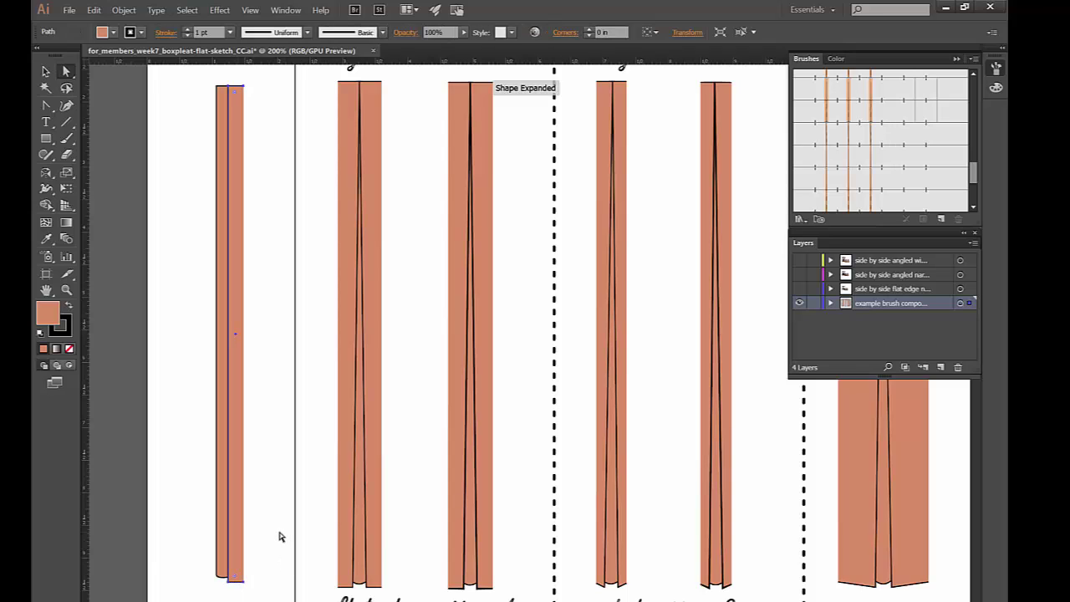
pyautogui.click(280, 537)
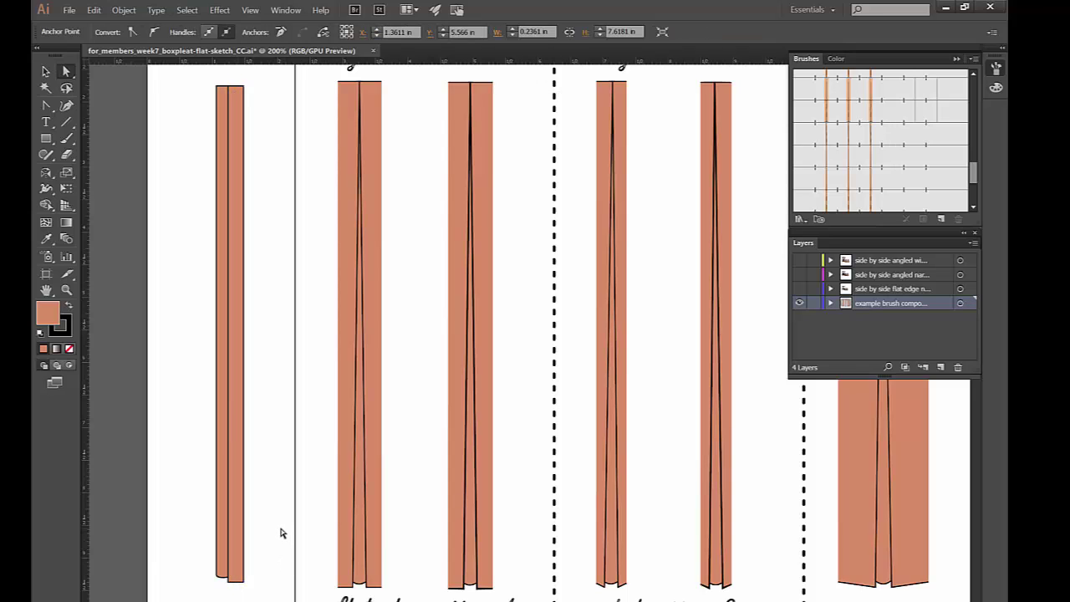
pyautogui.click(232, 410)
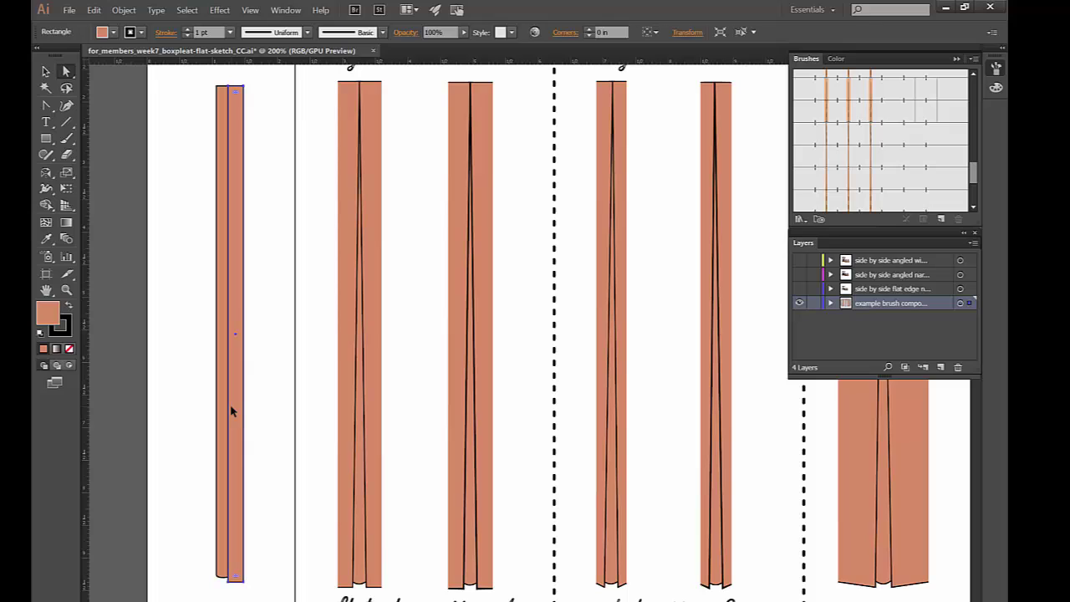
pyautogui.click(275, 402)
pyautogui.click(243, 389)
# Undo the edge deletion and the recent edits to the back rectangle's bottom edge
pyautogui.hotkey('ctrl', 'z')
pyautogui.hotkey('ctrl', 'z')
pyautogui.hotkey('ctrl', 'z')
pyautogui.hotkey('ctrl', 'z')
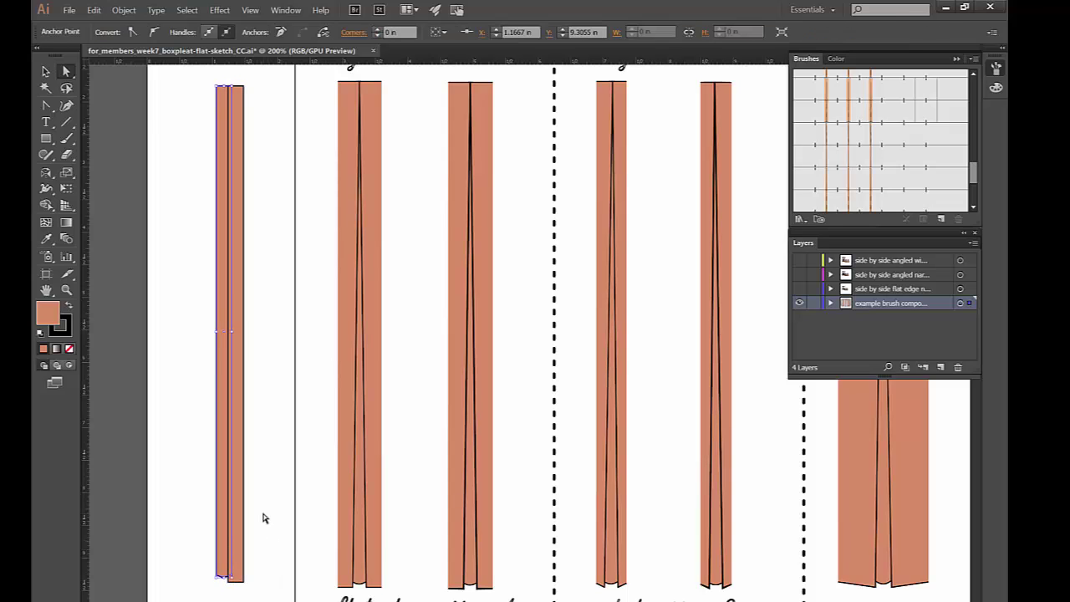
pyautogui.hotkey('ctrl', 'z')
pyautogui.hotkey('ctrl', 'z')
pyautogui.hotkey('ctrl', 'z')
pyautogui.hotkey('ctrl', 'z')
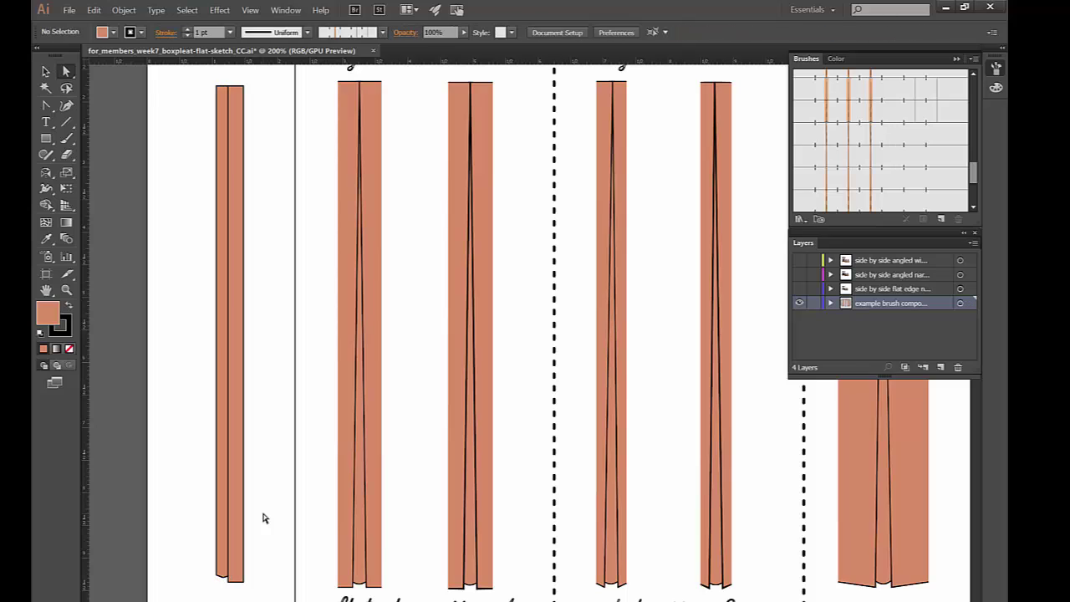
pyautogui.hotkey('ctrl', 'z')
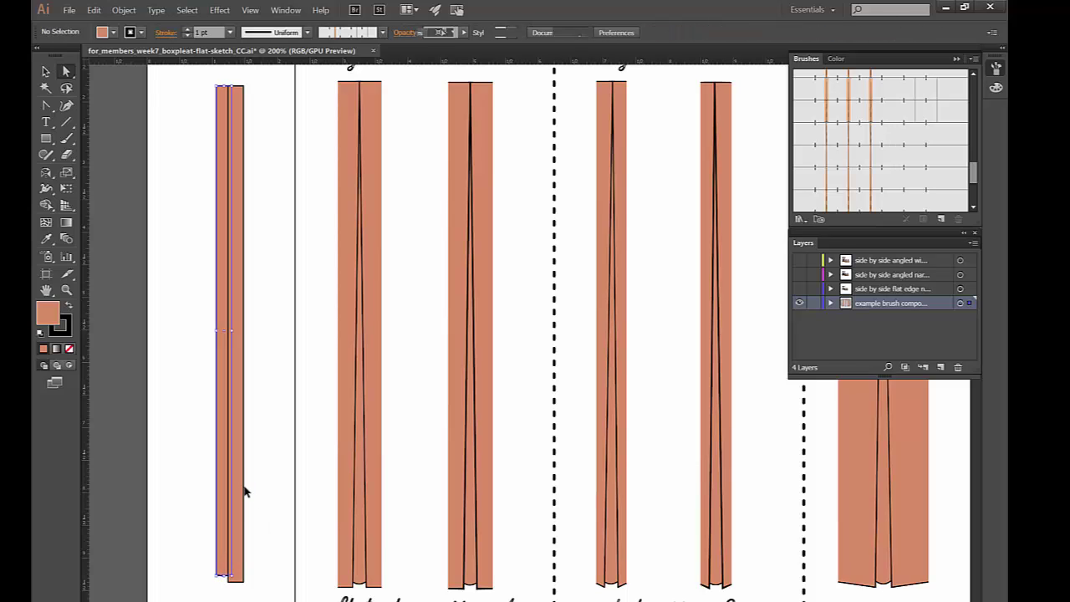
# Delete the outer right edge of the front rectangle so its outline is open on that side
pyautogui.click(251, 485)
pyautogui.click(245, 484)
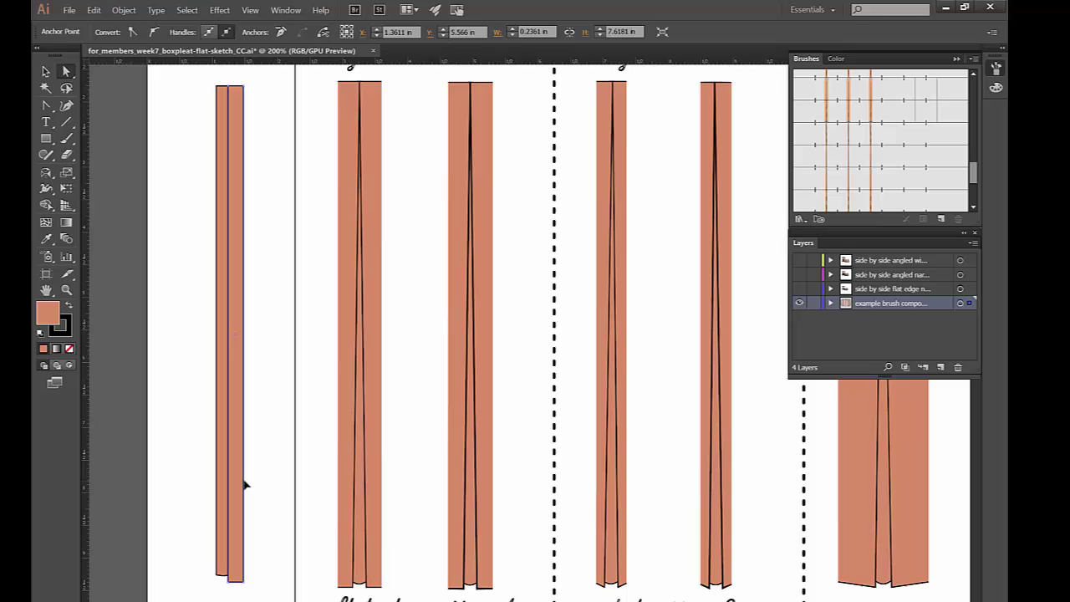
pyautogui.press('Delete')
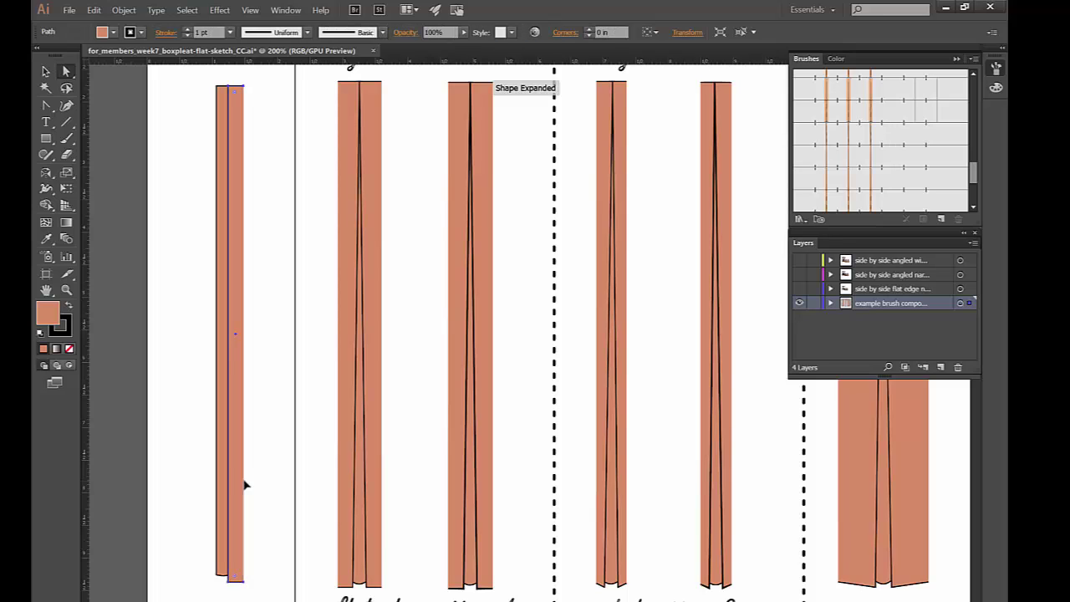
# Reflect a copy of the open-sided front panel across the vertical axis and move it left over the back rectangle's opposite side
pyautogui.rightClick(239, 414)
pyautogui.moveTo(284, 349)
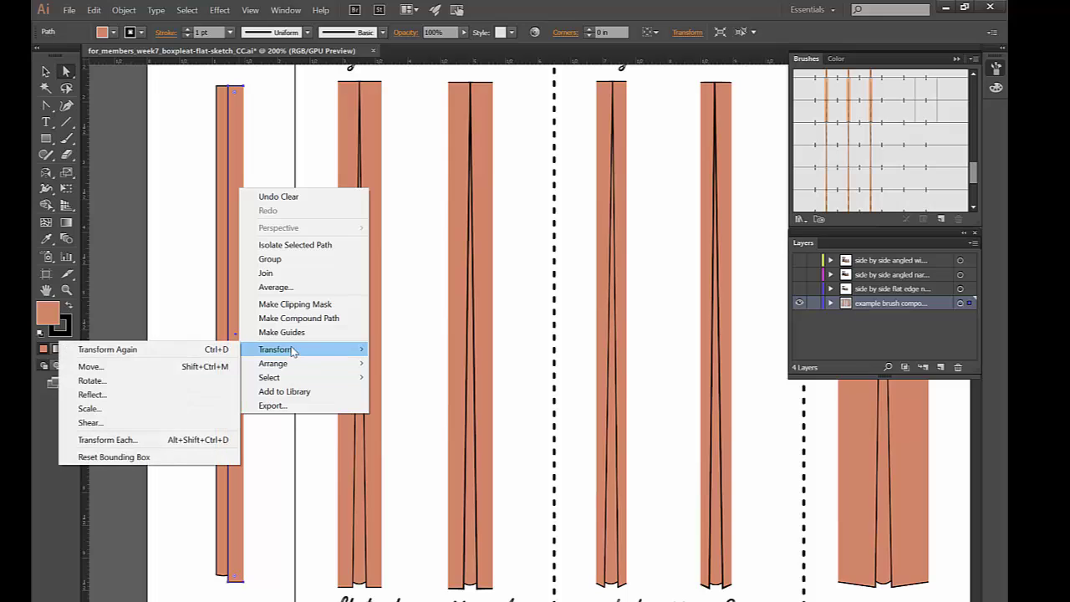
pyautogui.click(134, 394)
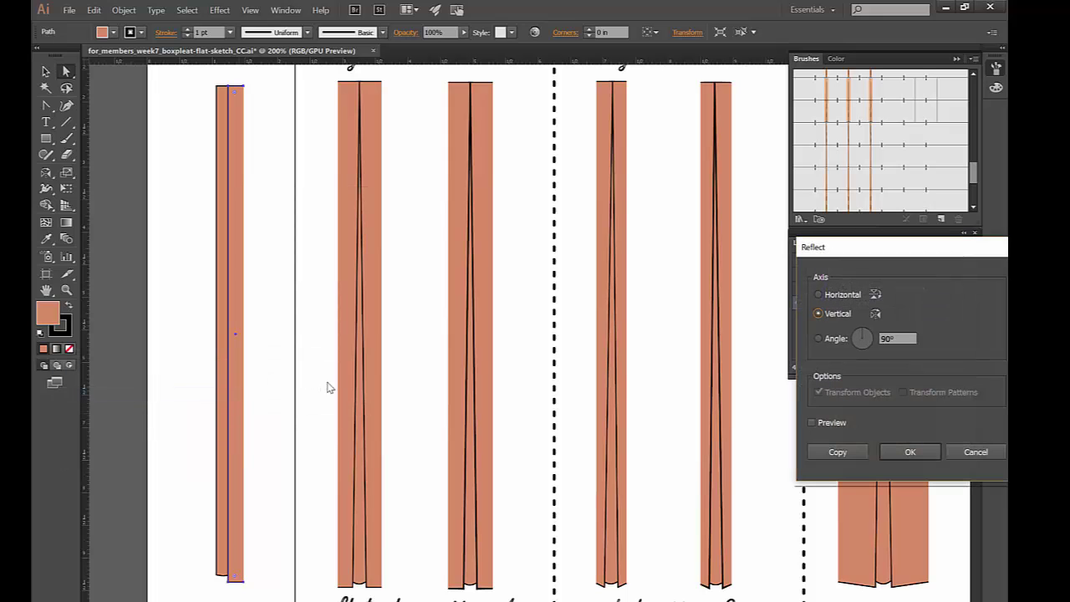
pyautogui.click(848, 454)
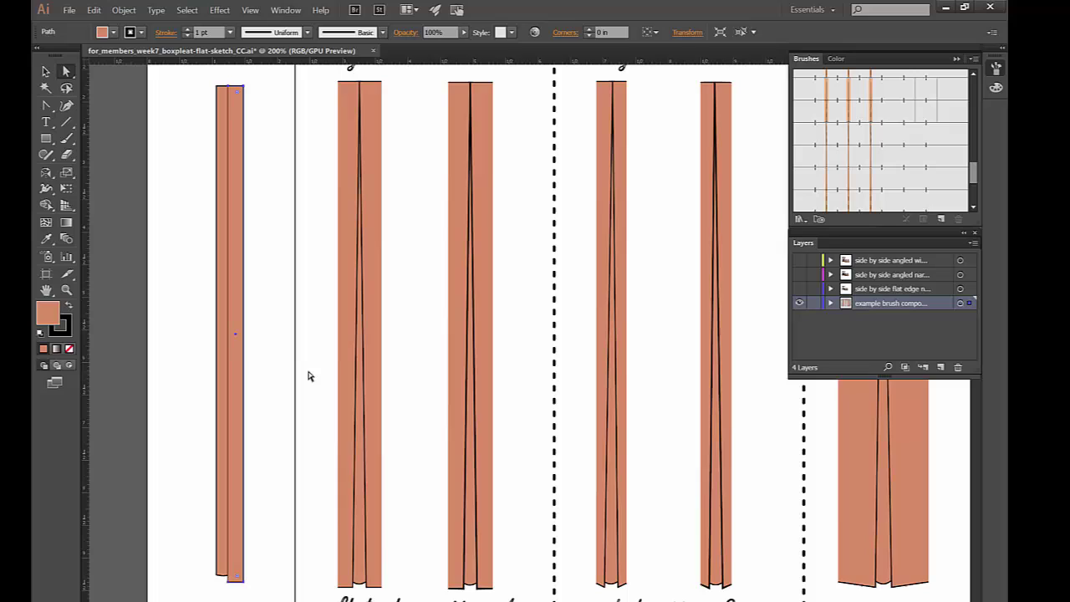
pyautogui.press('Left')
pyautogui.press('Left')
pyautogui.press('Left')
pyautogui.press('Left')
pyautogui.press('Left')
pyautogui.press('Left')
pyautogui.press('Left')
pyautogui.press('Left')
pyautogui.press('Left')
pyautogui.press('Left')
pyautogui.press('Left')
pyautogui.press('Left')
pyautogui.press('Left')
pyautogui.press('Left')
pyautogui.press('Left')
pyautogui.press('Left')
pyautogui.press('Left')
pyautogui.press('Left')
pyautogui.press('Left')
pyautogui.press('Left')
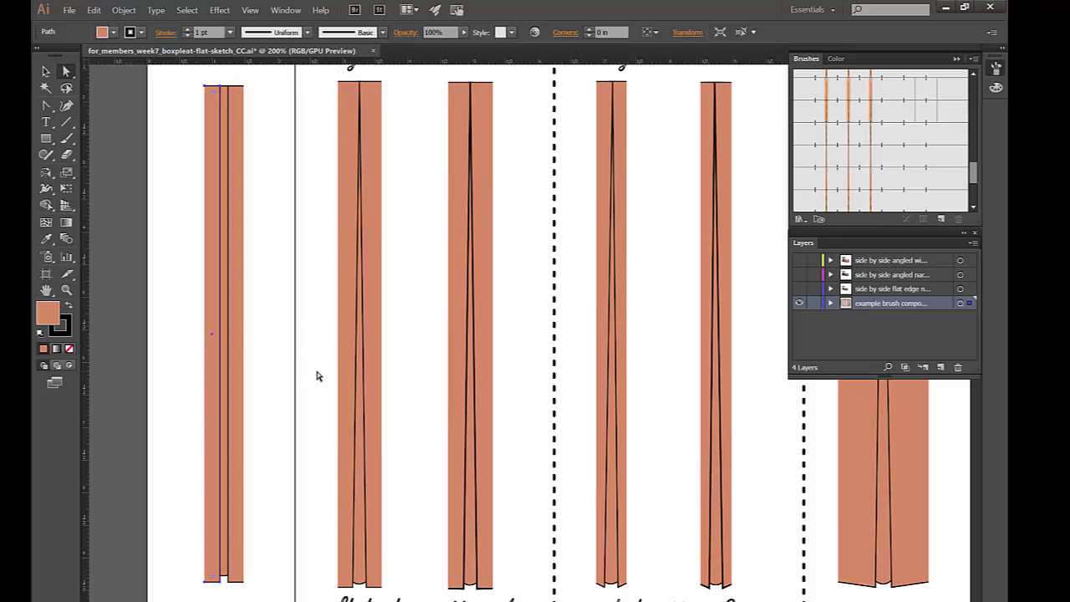
pyautogui.click(316, 376)
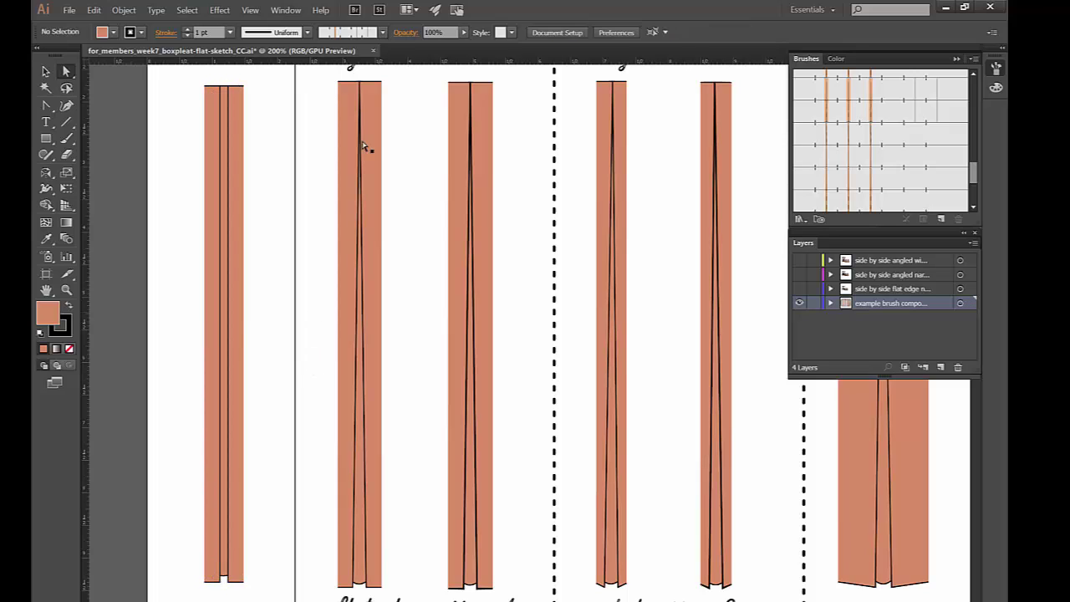
# Show the rulers and place a vertical guide through the centre of the back rectangle
pyautogui.click(223, 100)
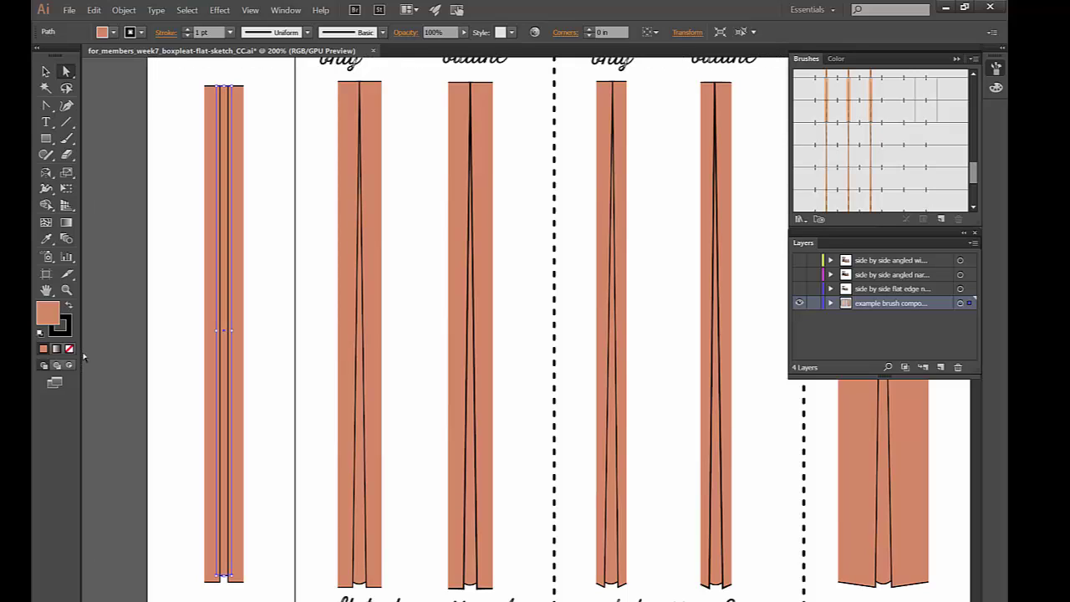
pyautogui.hotkey('ctrl', 'r')
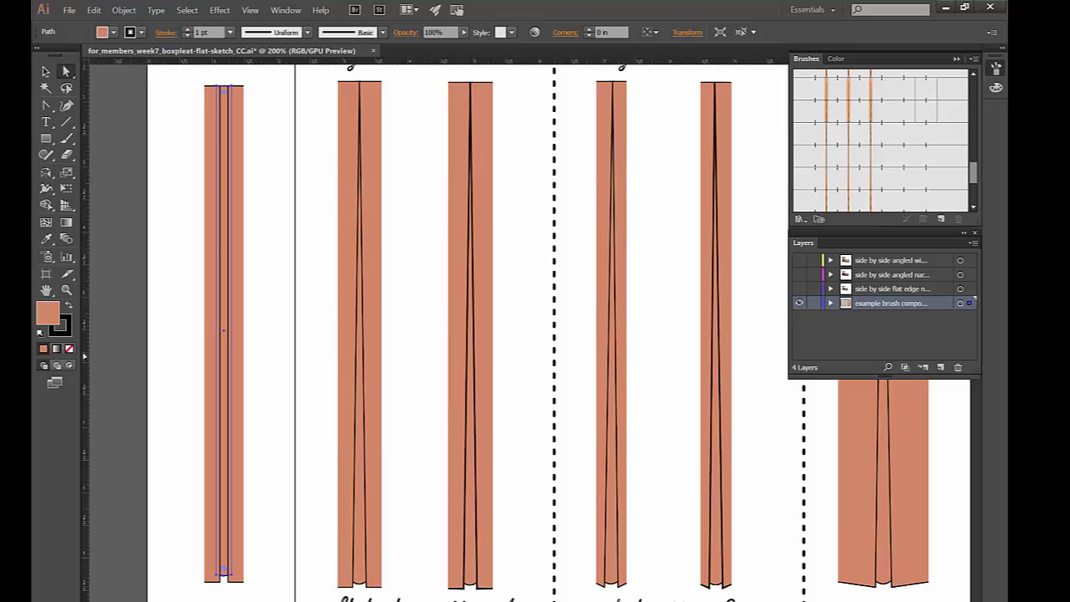
pyautogui.moveTo(87, 353); pyautogui.dragTo(226, 361)
pyautogui.moveTo(224, 368); pyautogui.dragTo(224, 368)
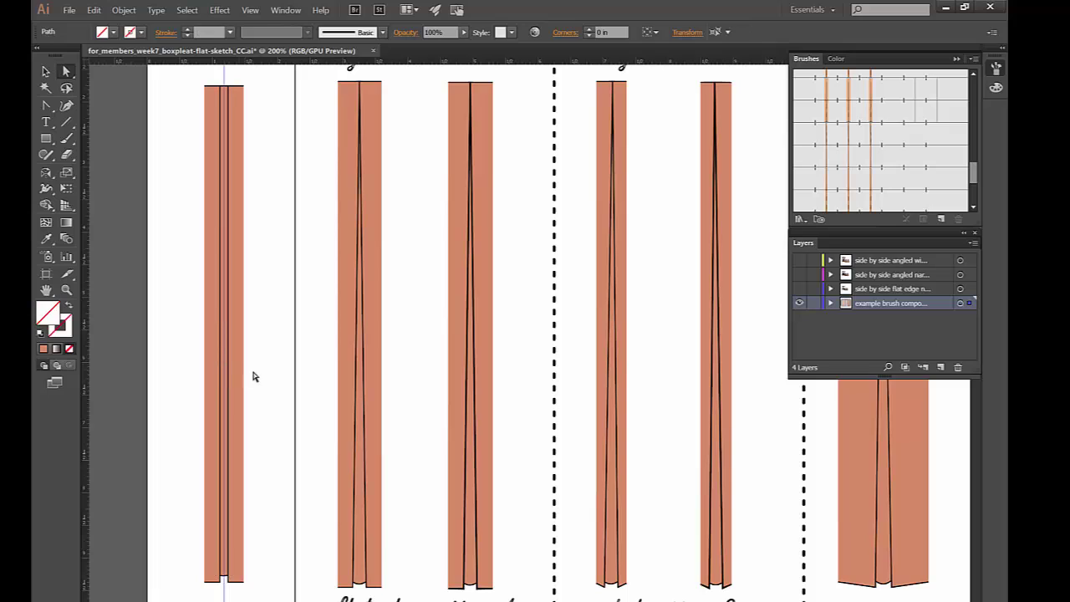
# Move the right panel's inner top corner left to the centre guide so its pleat edge slants
pyautogui.click(227, 99)
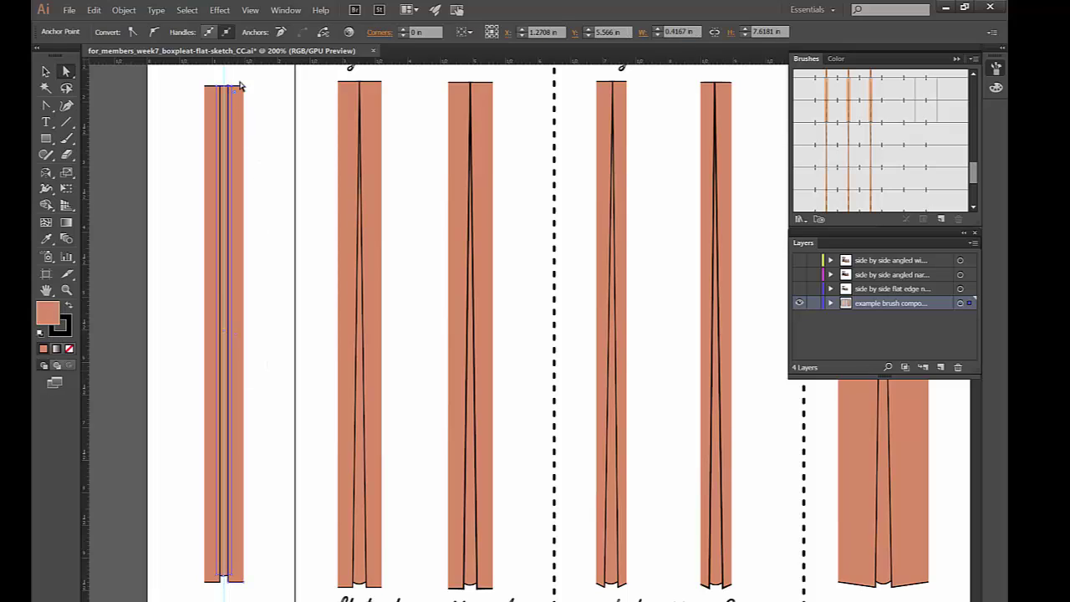
pyautogui.click(236, 82)
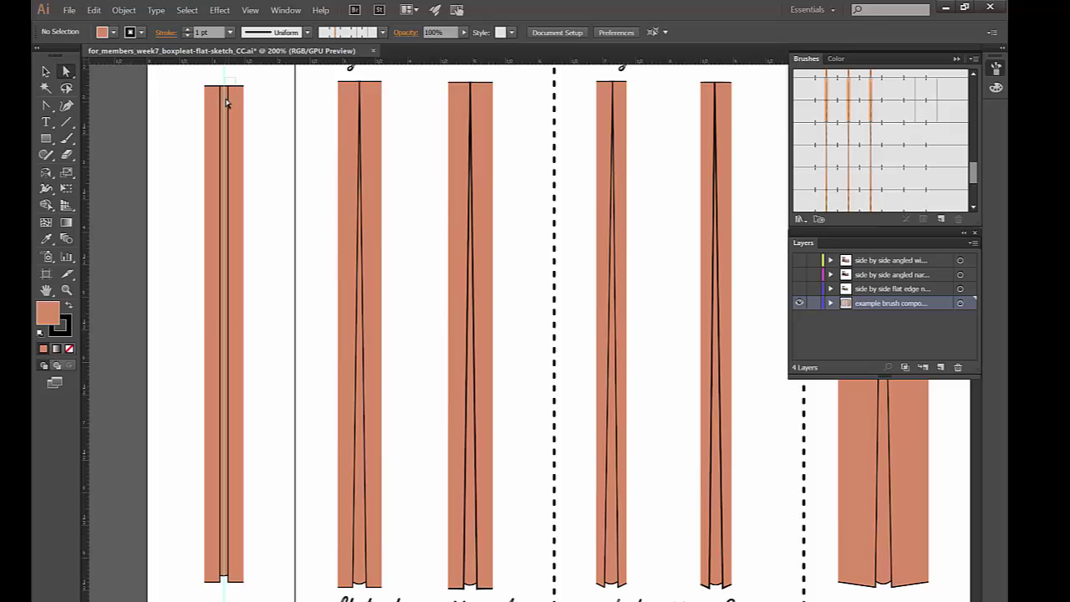
pyautogui.click(226, 102)
pyautogui.press('Left')
pyautogui.press('Left')
pyautogui.press('Left')
pyautogui.press('Left')
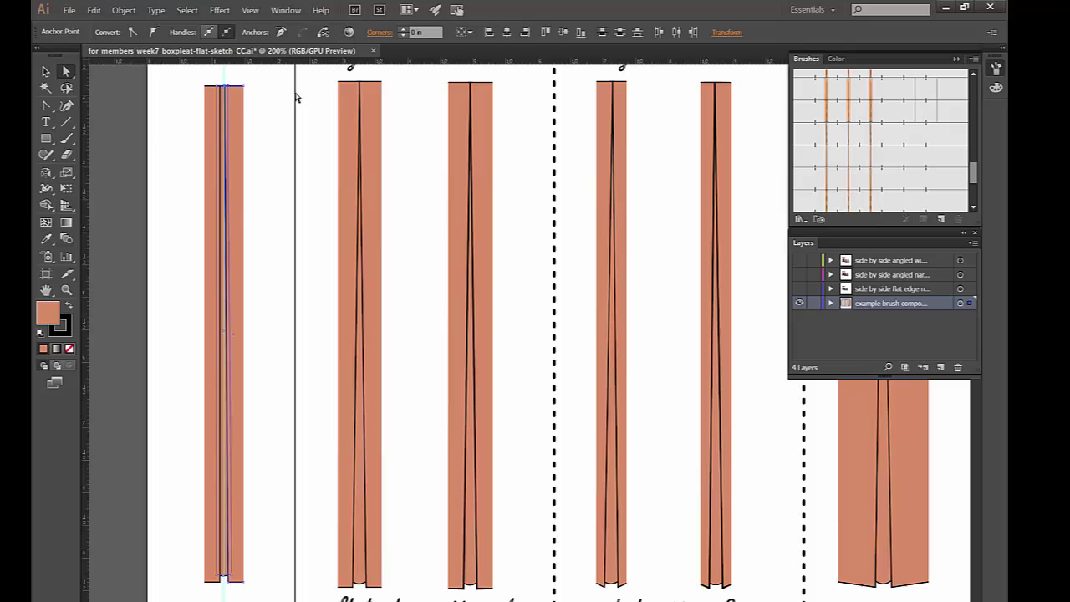
pyautogui.click(269, 90)
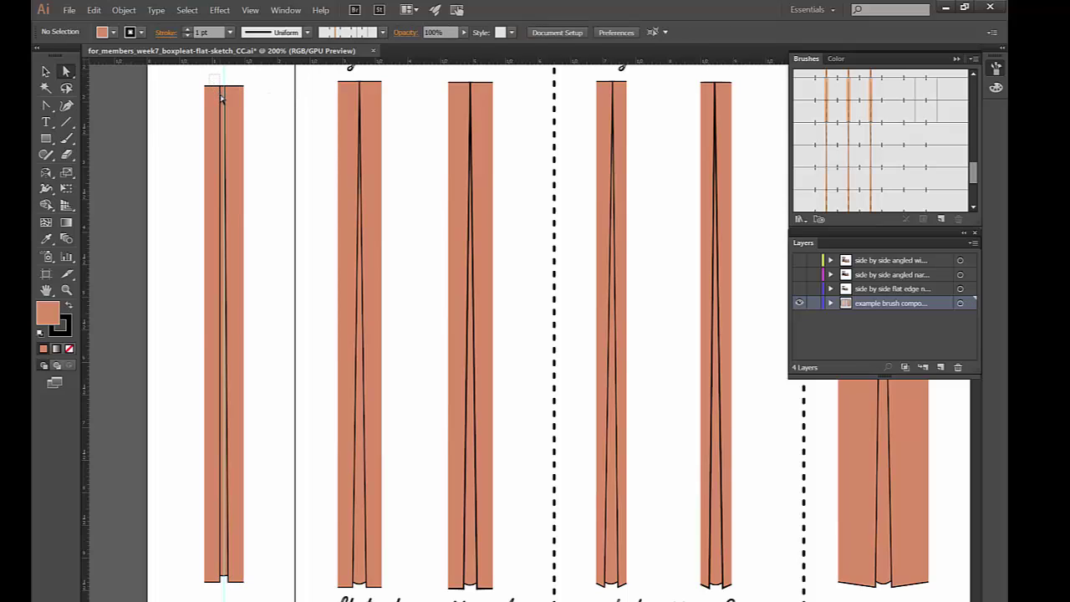
# Move the left panel's inner top corner right to the centre guide so both pleat edges meet at the top
pyautogui.click(221, 98)
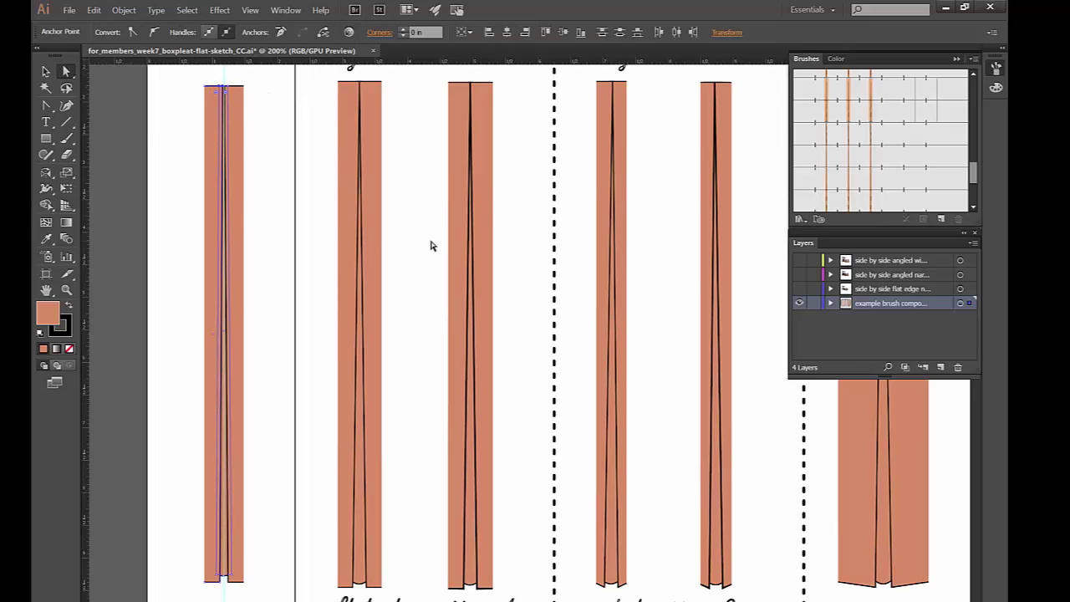
pyautogui.press('Right')
pyautogui.press('Right')
pyautogui.press('Right')
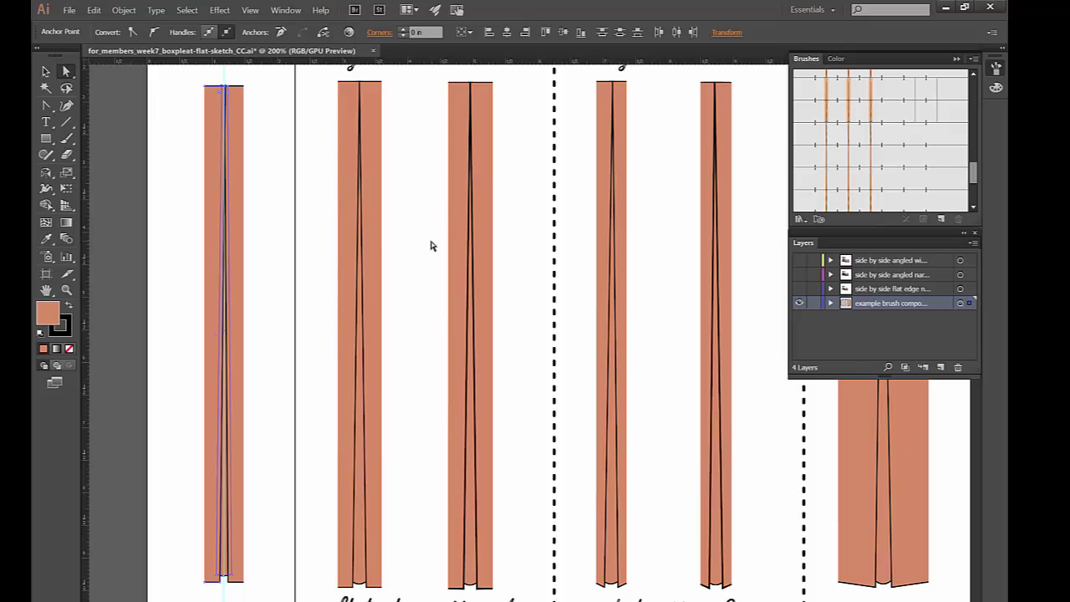
pyautogui.click(243, 95)
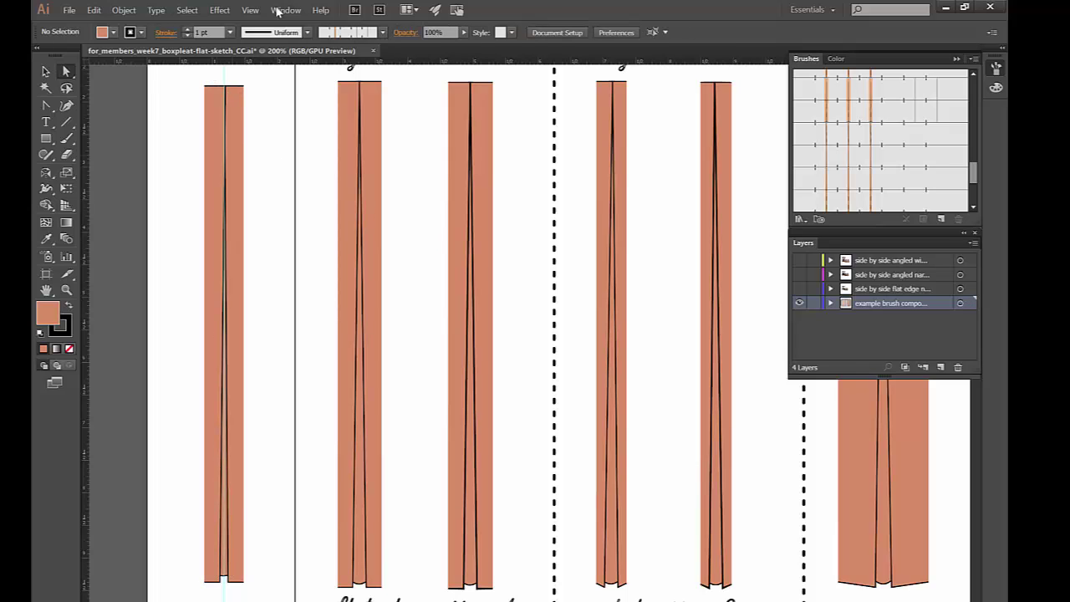
# Delete the vertical centre guide from the pleat drawing
pyautogui.click(250, 9)
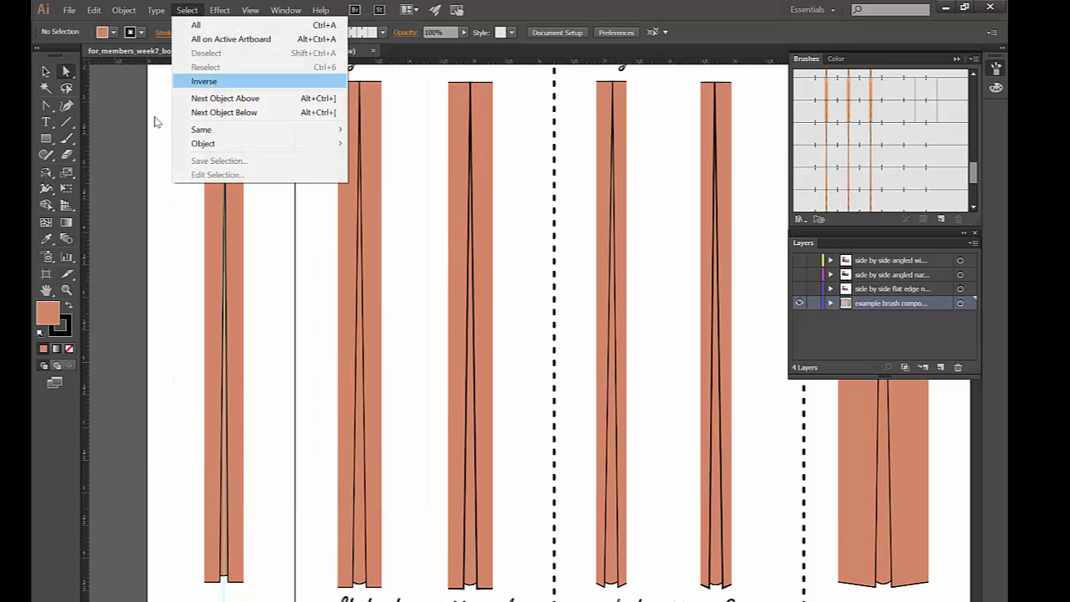
pyautogui.click(154, 117)
pyautogui.moveTo(197, 81); pyautogui.dragTo(234, 75)
pyautogui.press('Delete')
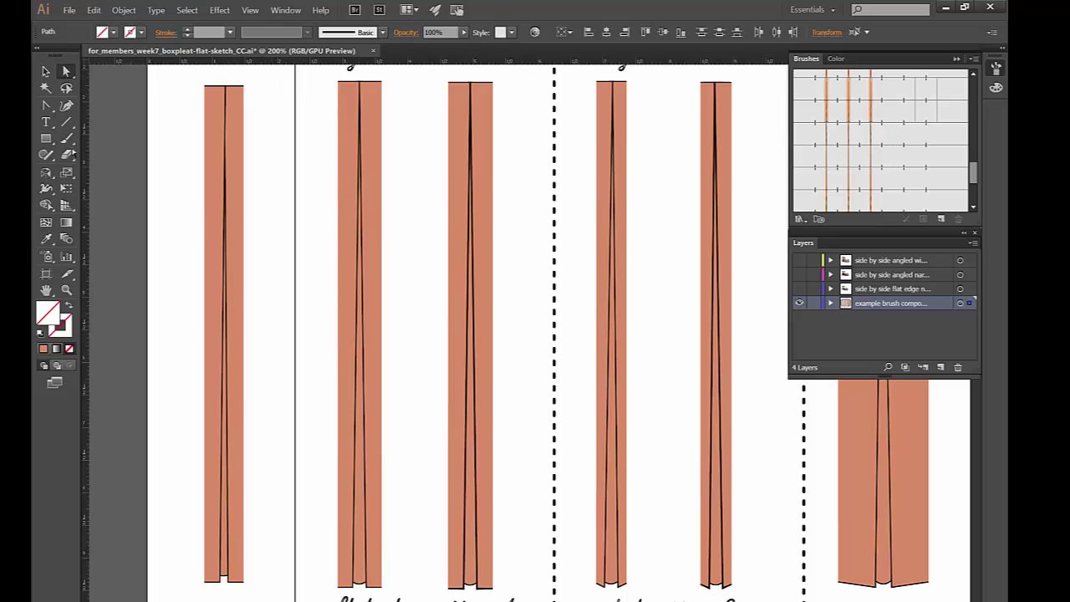
# Select all pieces of the new box pleat and start a new Pattern Brush from them
pyautogui.click(50, 72)
pyautogui.moveTo(181, 103); pyautogui.dragTo(254, 554)
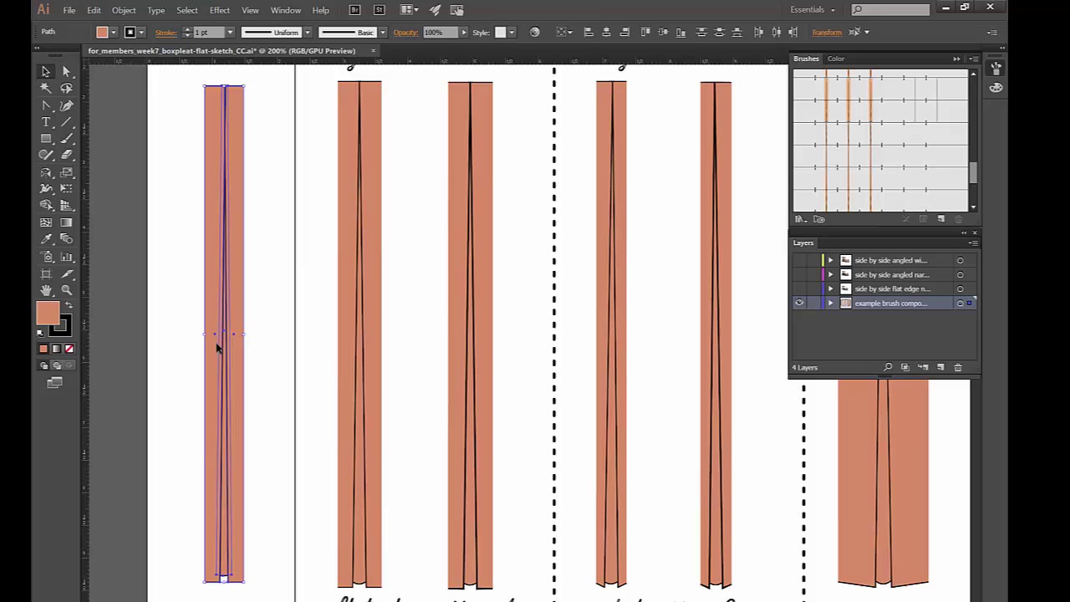
pyautogui.moveTo(234, 345)
pyautogui.mouseDown()
pyautogui.moveTo(903, 207)
pyautogui.moveTo(893, 209)
pyautogui.mouseUp()
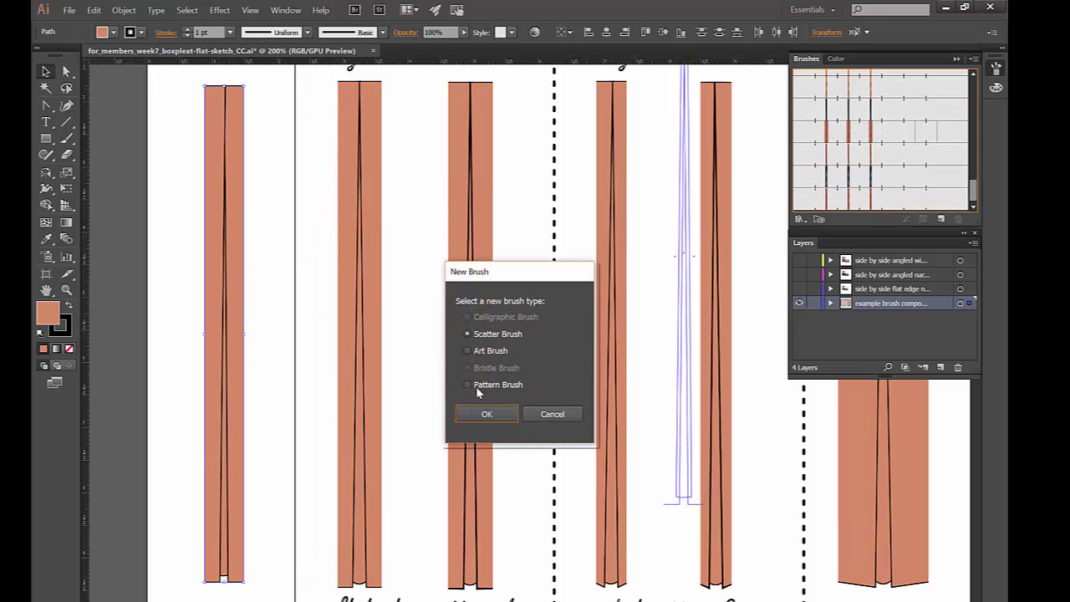
pyautogui.click(497, 382)
pyautogui.click(506, 414)
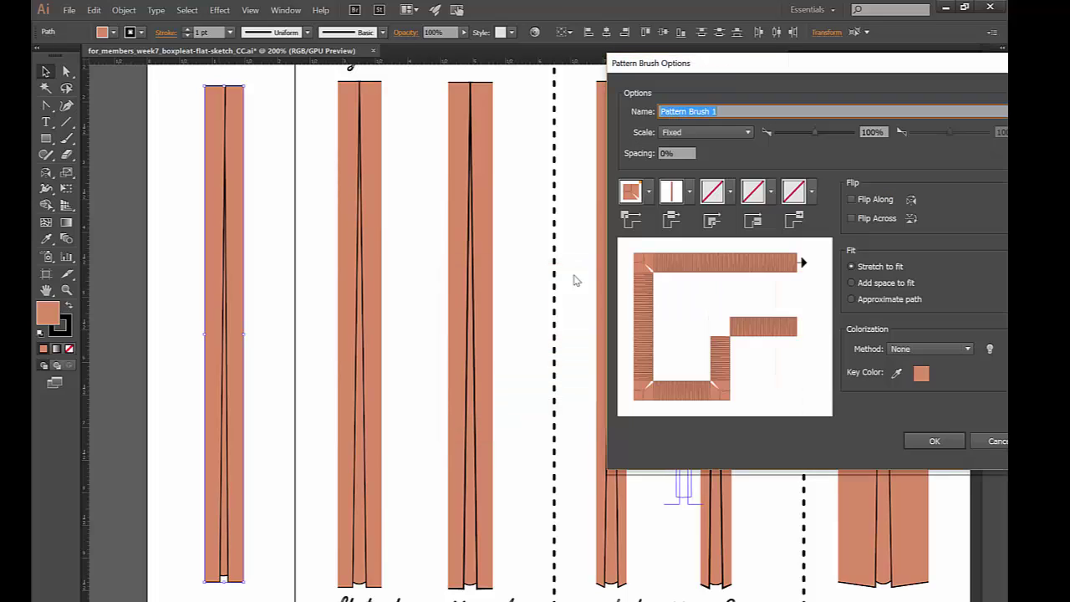
# Set the pattern brush's outer corner tile to None and create the brush with the remaining default options
pyautogui.click(648, 193)
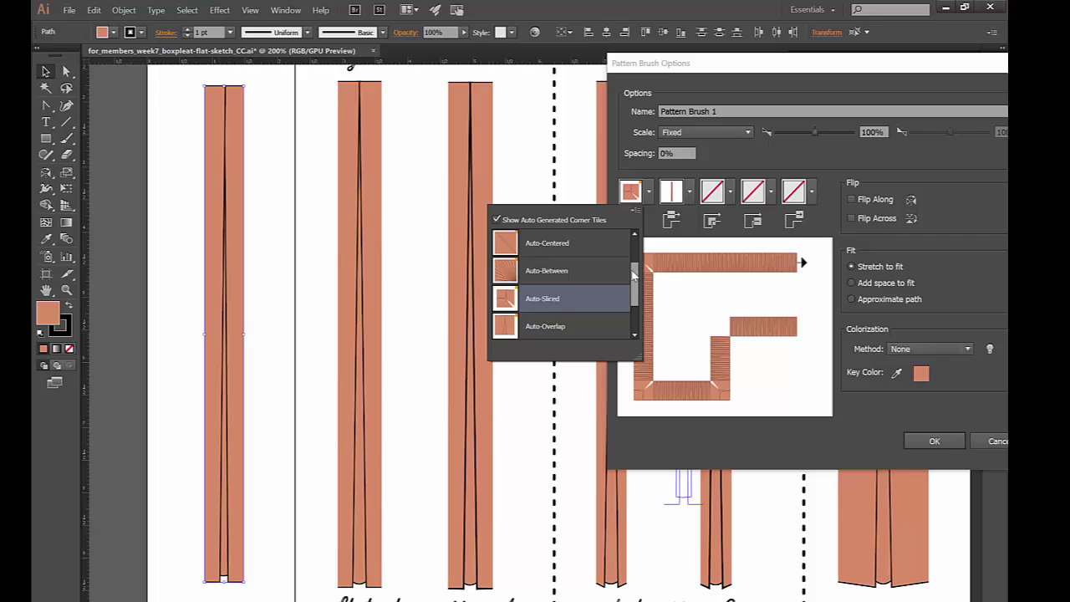
pyautogui.scroll(2, 632, 284)
pyautogui.click(585, 239)
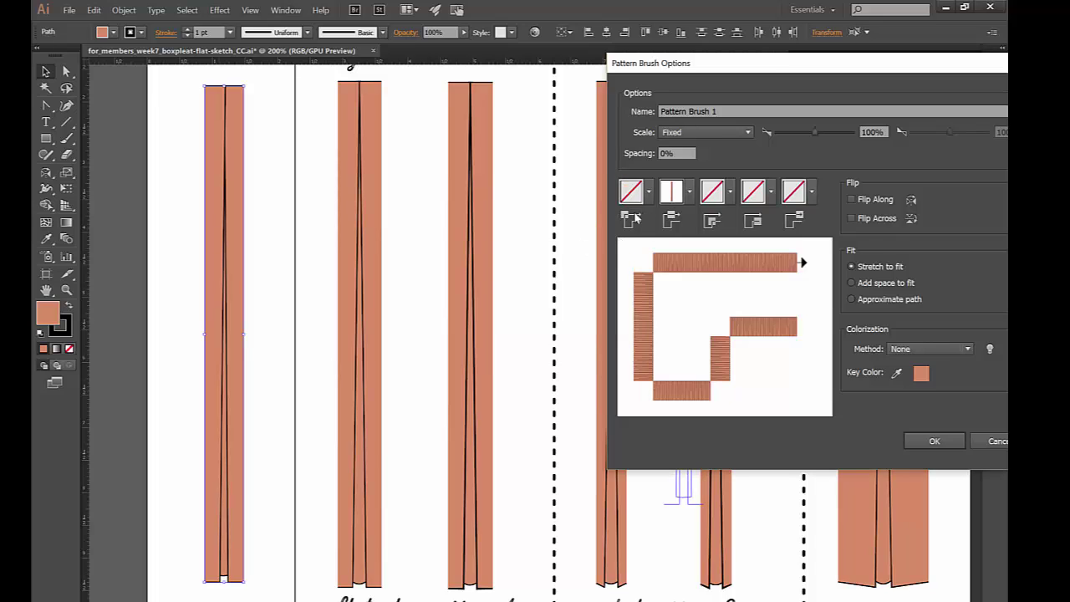
pyautogui.click(934, 441)
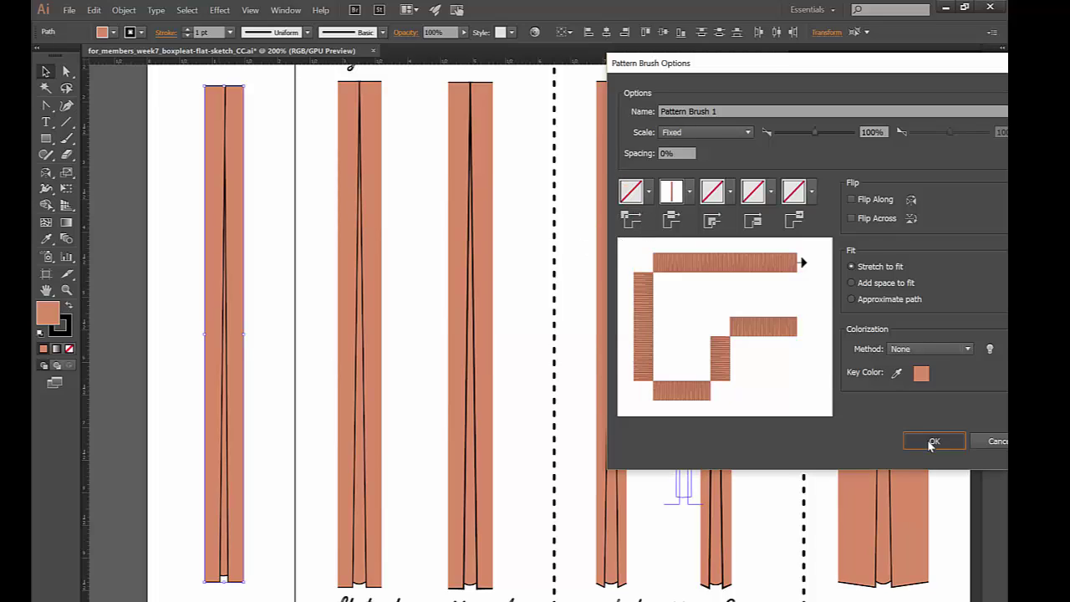
# Draw a horizontal line about 9.11 in long across the canvas beside the samples and apply the new box pleat pattern brush to it
pyautogui.click(769, 310)
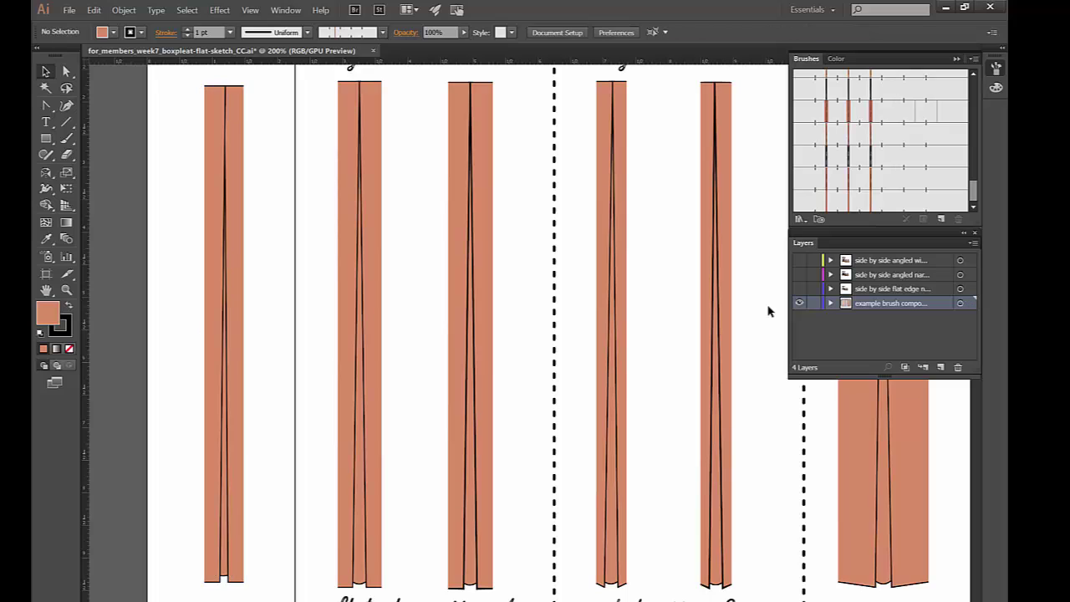
pyautogui.hotkey('ctrl', '-')
pyautogui.hotkey('ctrl', '-')
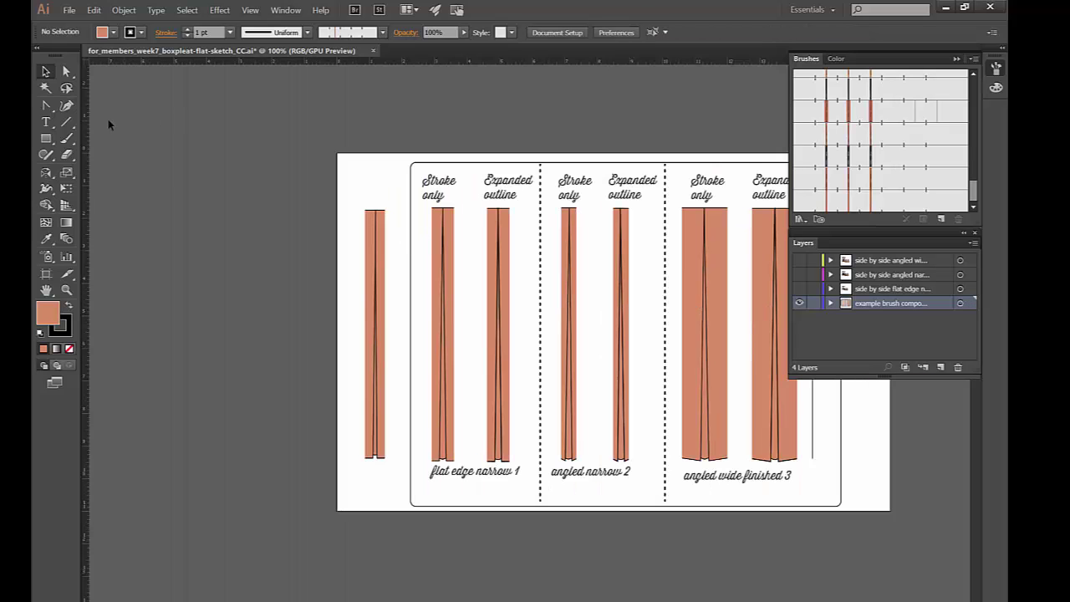
pyautogui.click(66, 121)
pyautogui.moveTo(117, 281); pyautogui.dragTo(411, 287)
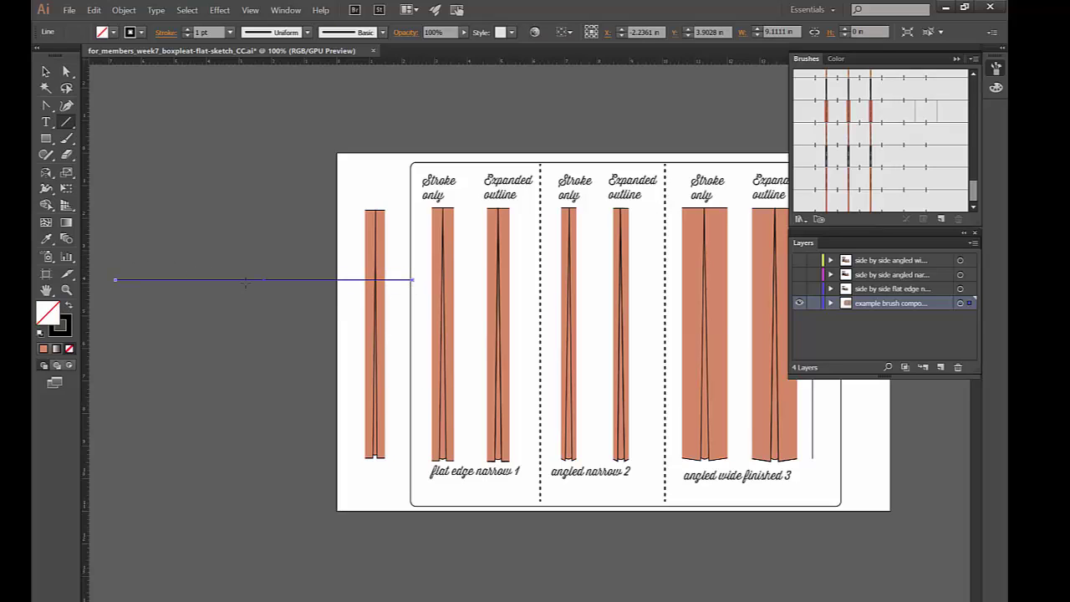
pyautogui.click(919, 203)
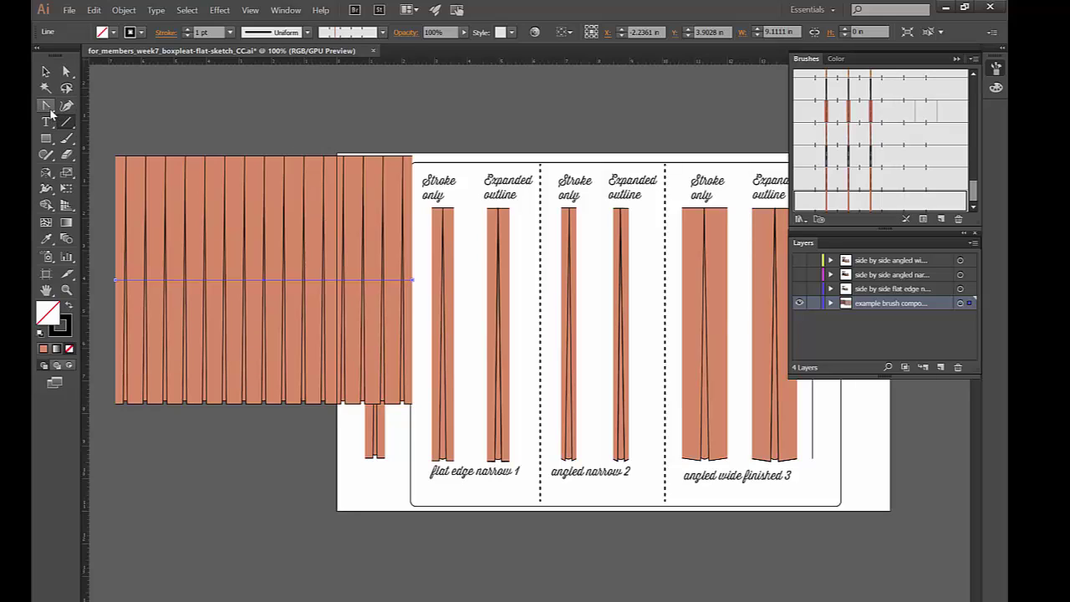
# Add an anchor point at the middle of the pleated line and nudge it down so the skirt dips at the centre
pyautogui.click(47, 107)
pyautogui.click(124, 138)
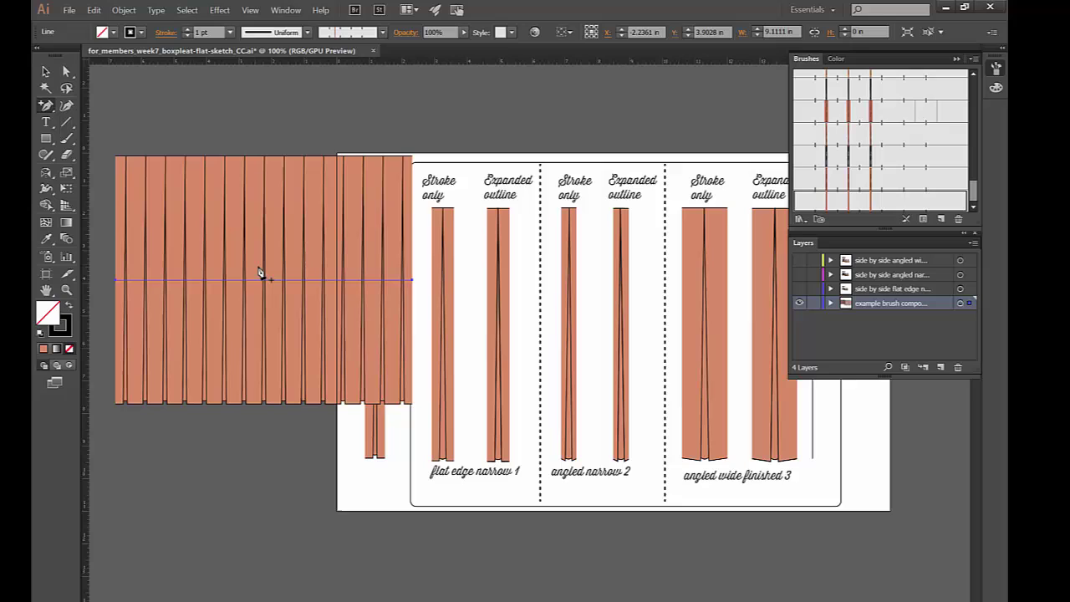
pyautogui.click(265, 283)
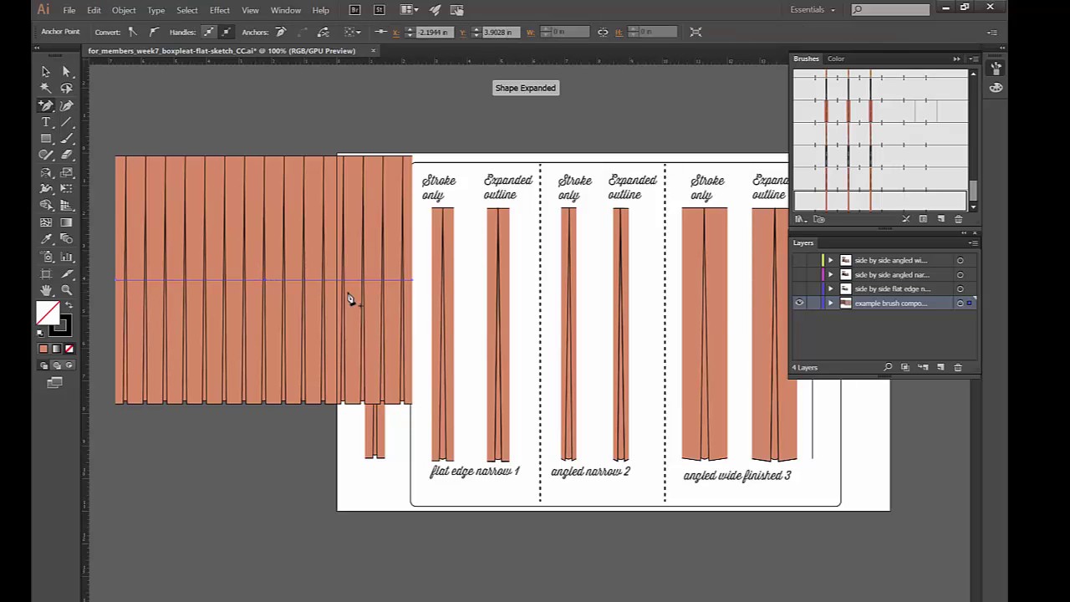
pyautogui.press('Down')
pyautogui.press('Down')
pyautogui.press('Down')
pyautogui.press('Down')
pyautogui.press('Down')
pyautogui.press('Down')
pyautogui.press('Down')
pyautogui.press('Down')
pyautogui.press('Down')
pyautogui.press('Down')
pyautogui.press('Down')
pyautogui.press('Down')
pyautogui.press('Down')
pyautogui.press('Down')
pyautogui.press('Down')
pyautogui.press('Down')
pyautogui.press('Down')
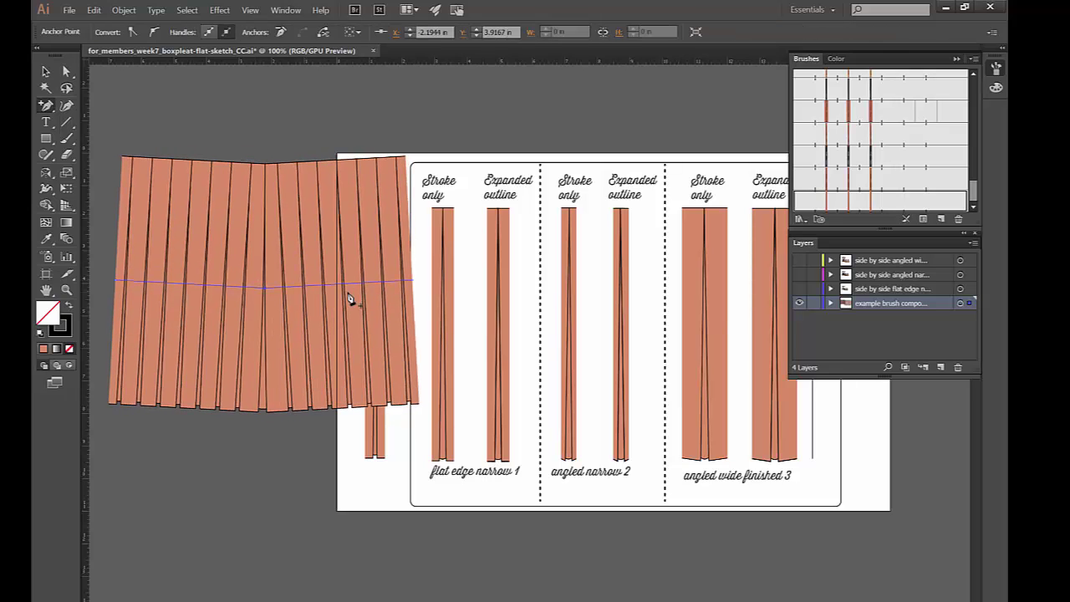
pyautogui.press('Down')
pyautogui.press('Down')
pyautogui.press('Down')
pyautogui.press('Down')
pyautogui.press('Down')
pyautogui.press('Down')
pyautogui.press('Down')
pyautogui.press('Down')
pyautogui.press('Down')
pyautogui.press('Down')
pyautogui.press('Down')
pyautogui.press('Down')
pyautogui.press('Down')
pyautogui.press('Down')
pyautogui.press('Down')
pyautogui.press('Down')
pyautogui.press('Down')
pyautogui.press('Down')
pyautogui.press('Down')
pyautogui.press('Down')
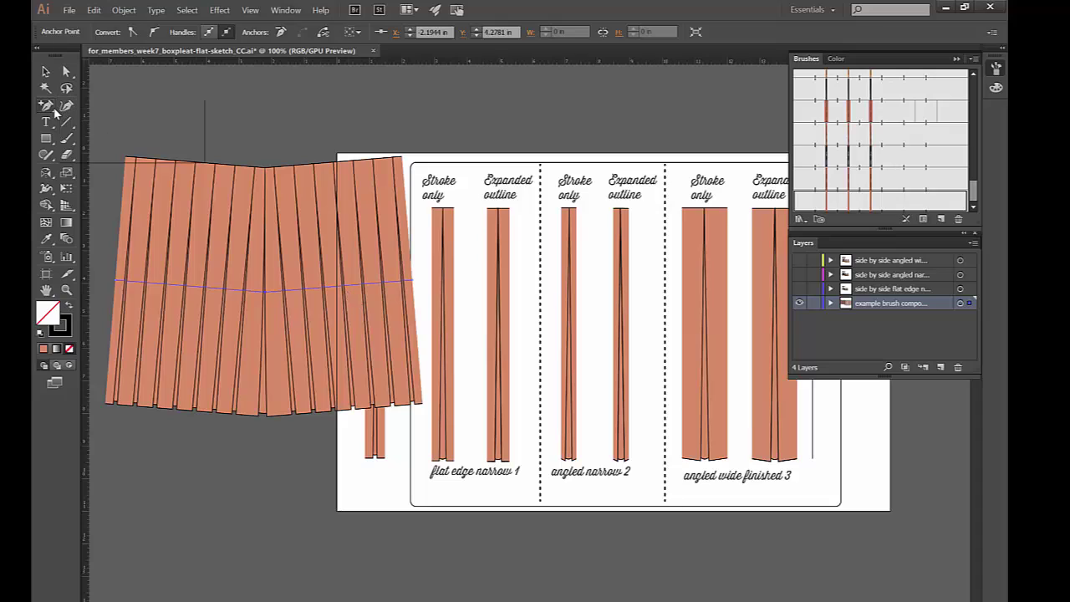
# Convert the line's middle anchor point to a smooth point so the pleats follow a soft curve
pyautogui.moveTo(52, 108); pyautogui.dragTo(88, 155)
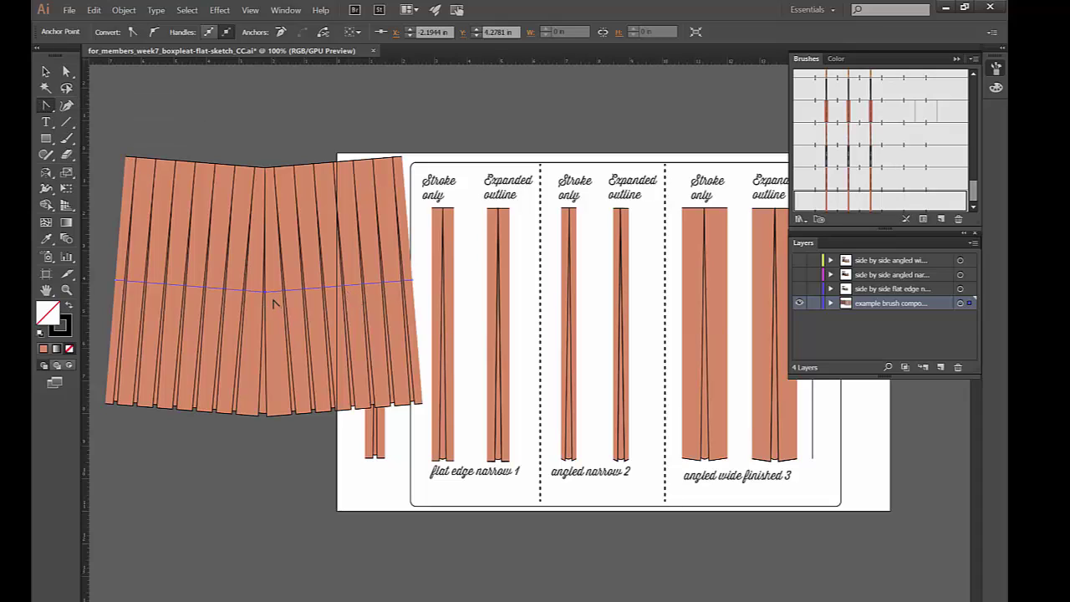
pyautogui.moveTo(266, 293); pyautogui.dragTo(310, 290)
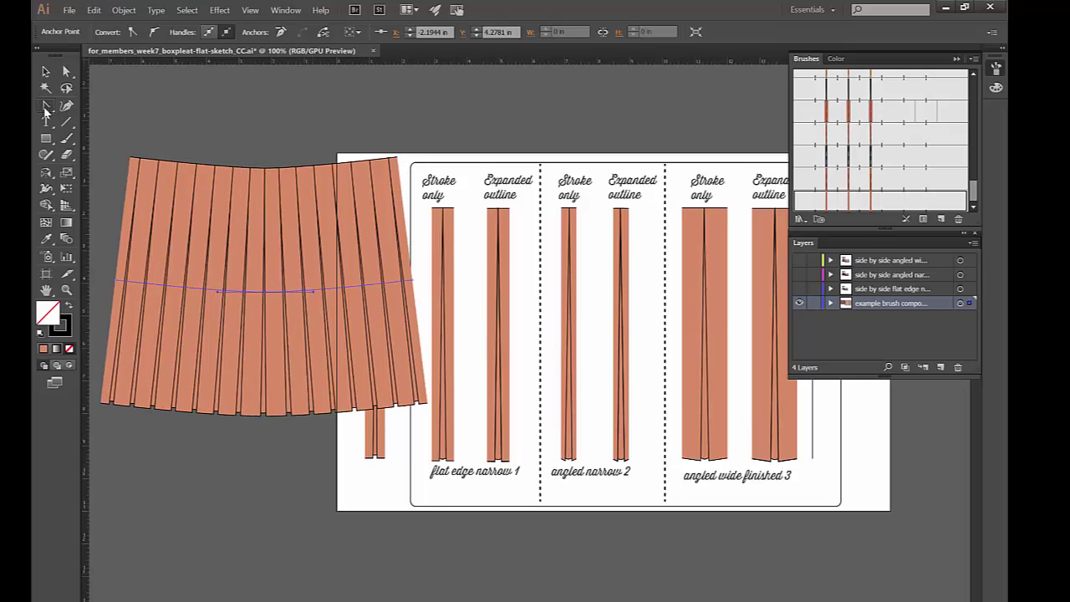
pyautogui.moveTo(44, 106); pyautogui.dragTo(105, 156)
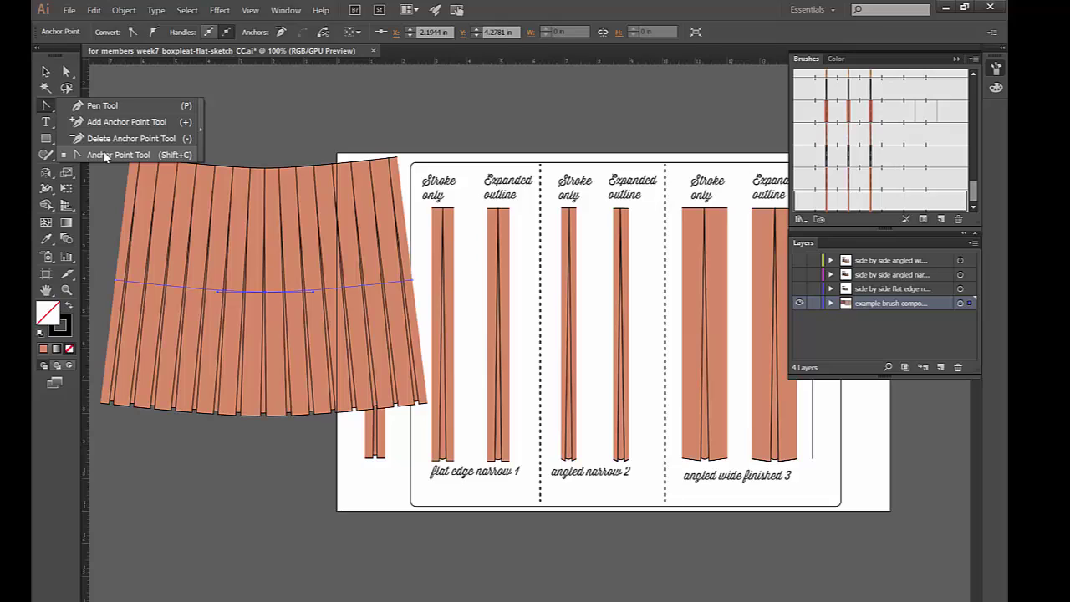
pyautogui.moveTo(105, 157); pyautogui.dragTo(106, 157)
pyautogui.click(67, 73)
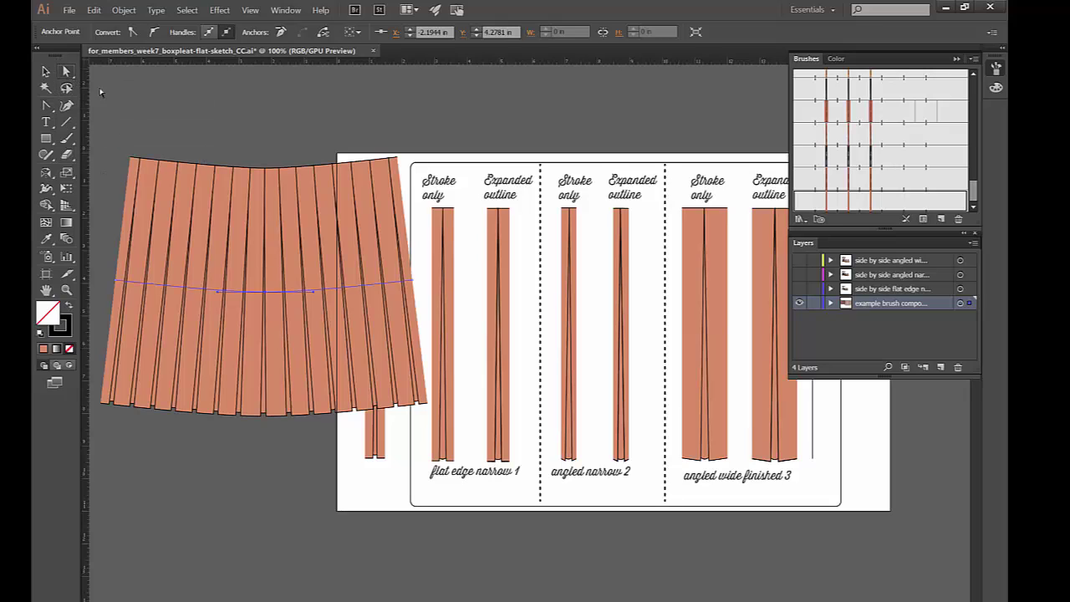
# Move the curved pleated test line slightly down and delete it
pyautogui.click(101, 90)
pyautogui.moveTo(260, 292); pyautogui.dragTo(261, 305)
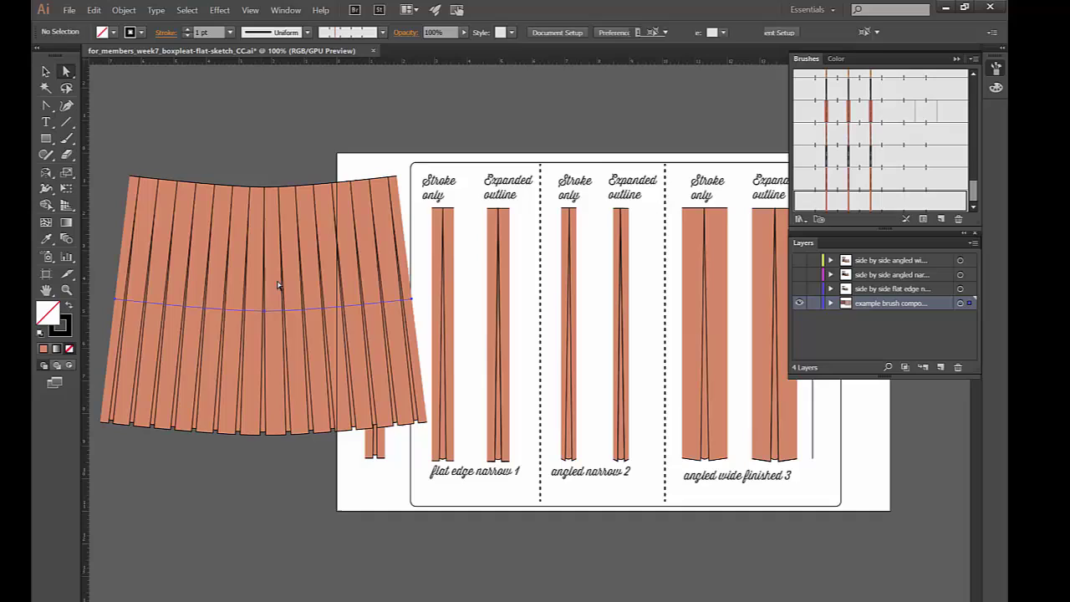
pyautogui.press('Delete')
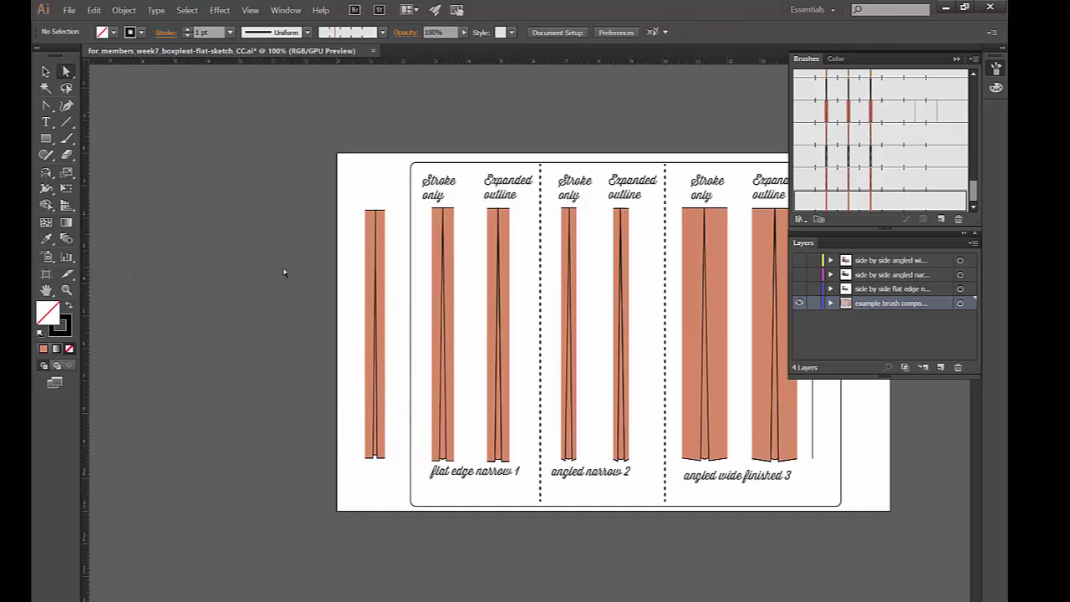
# Pull the two side panels of the new box pleat outward, away from its centre piece, to show the three shapes separately
pyautogui.moveTo(511, 412); pyautogui.dragTo(395, 423)
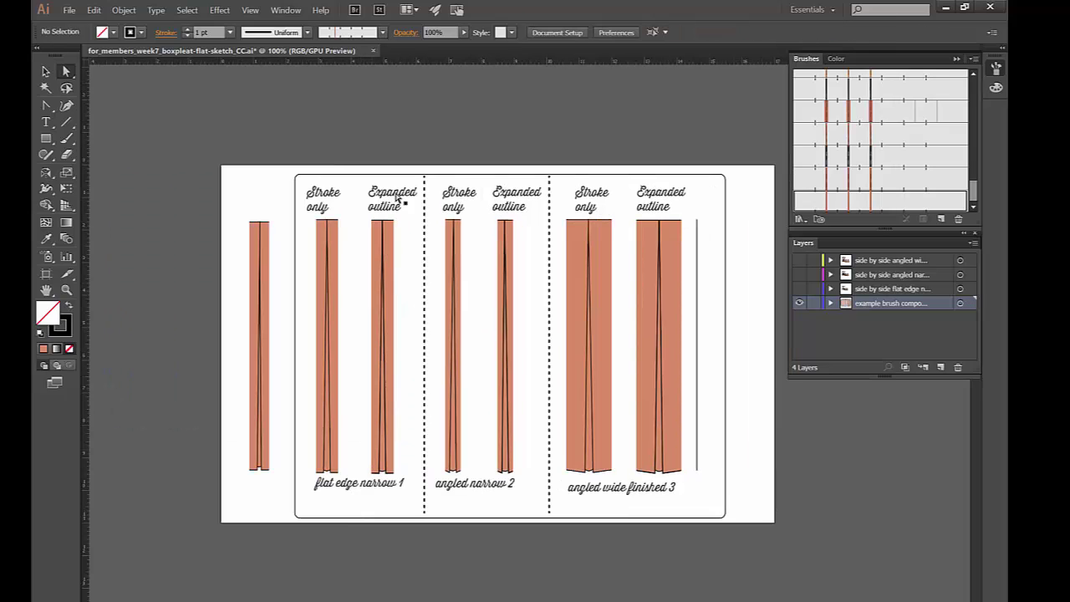
pyautogui.click(268, 259)
pyautogui.moveTo(270, 259); pyautogui.dragTo(244, 240)
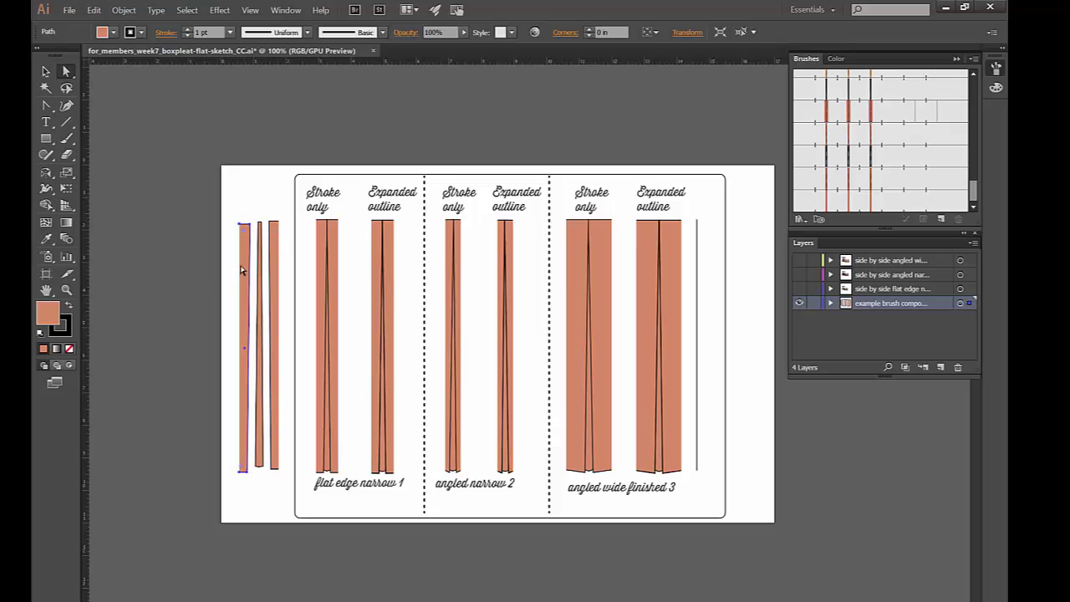
pyautogui.click(274, 260)
pyautogui.click(360, 221)
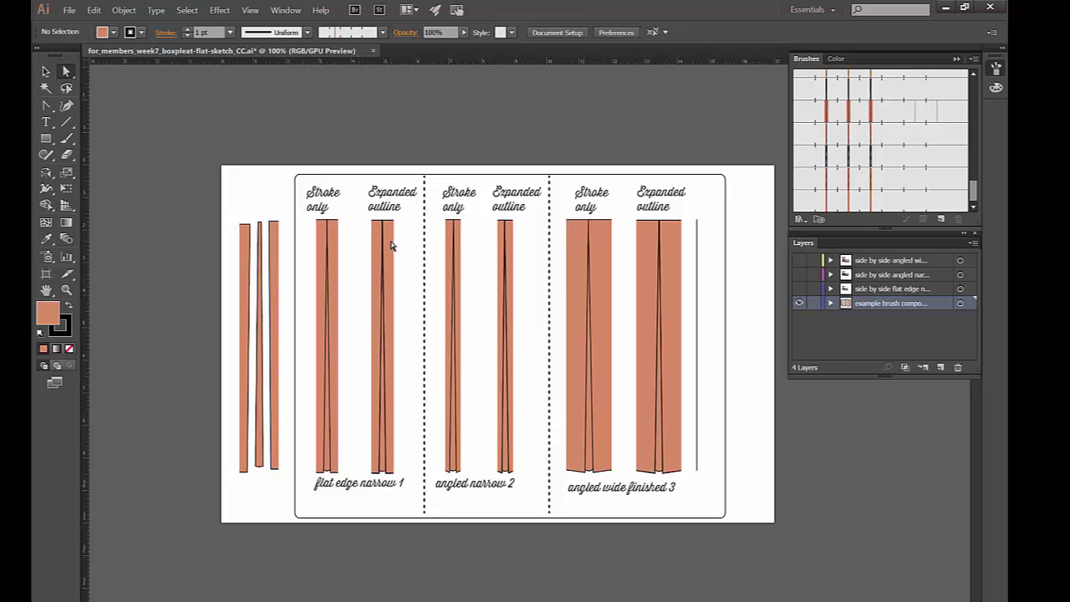
# Move the right fill panel of the flat edge narrow 1 expanded outline pleat away from its black outline
pyautogui.click(392, 243)
pyautogui.moveTo(394, 244); pyautogui.dragTo(416, 242)
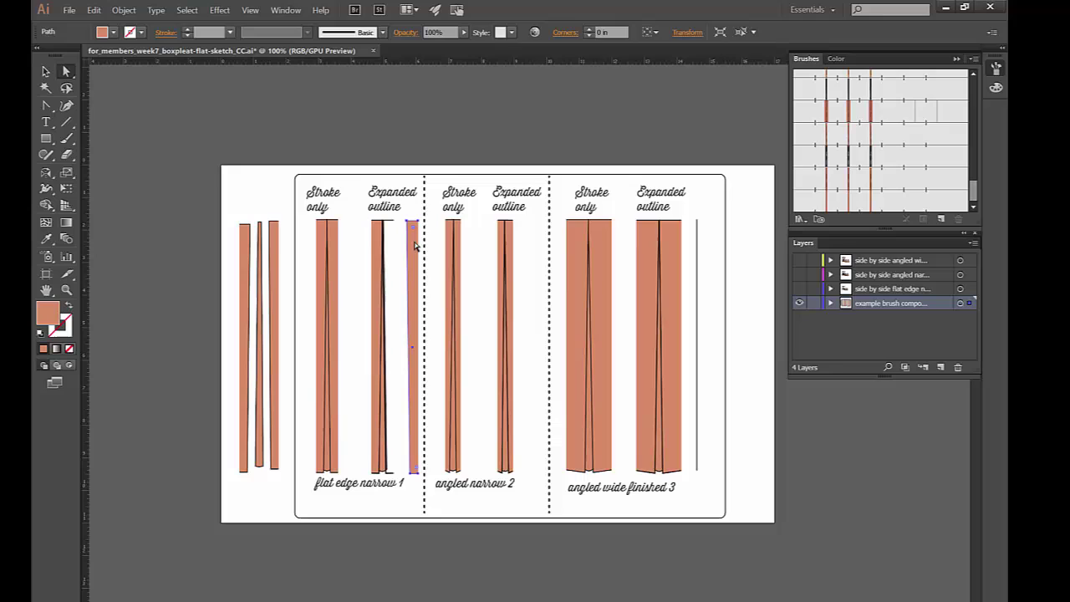
pyautogui.click(392, 241)
# Isolate the right-half subgroup of the flat edge narrow 1 expanded outline pleat and shift it right, clear of the centre piece
pyautogui.click(40, 74)
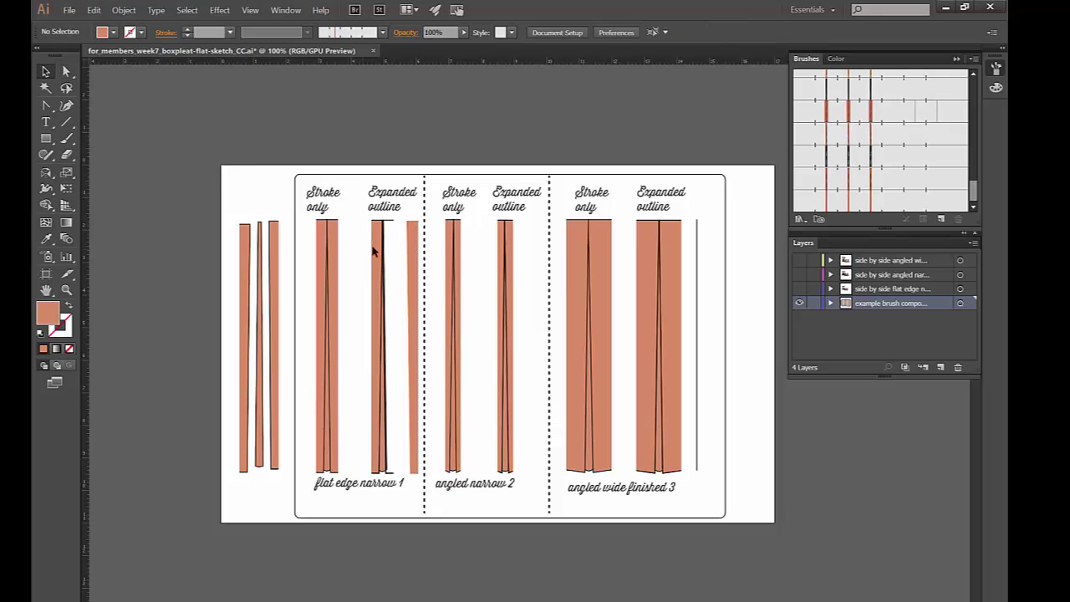
pyautogui.doubleClick(389, 230)
pyautogui.click(390, 231)
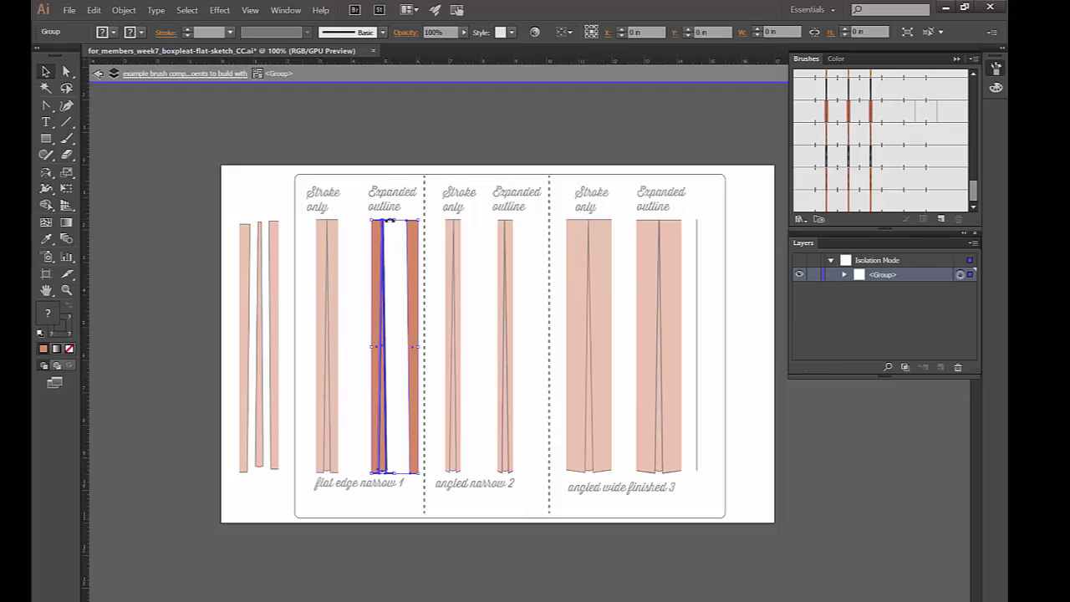
pyautogui.doubleClick(390, 227)
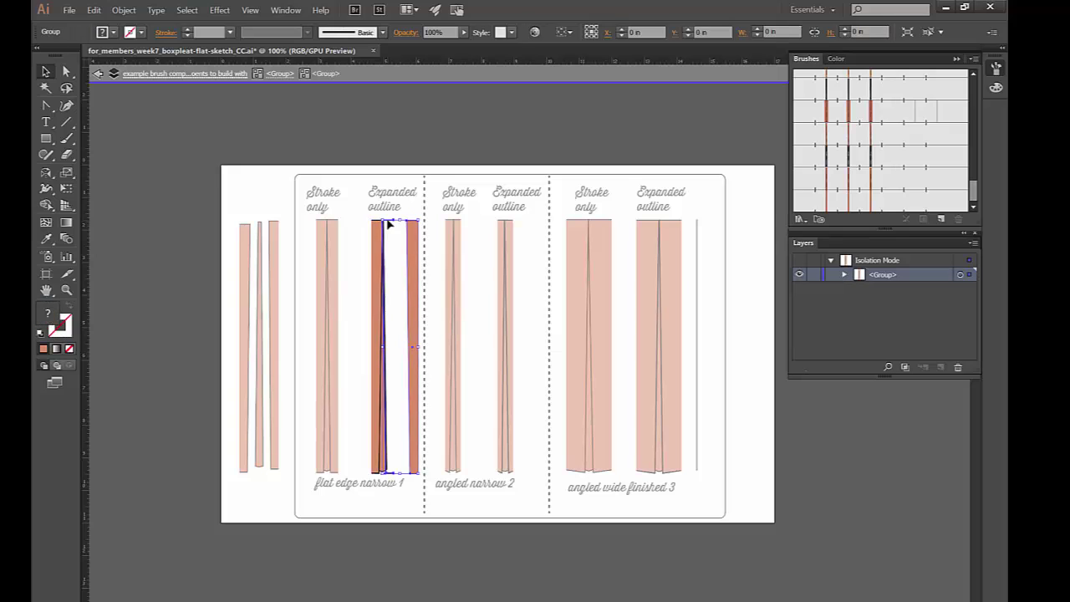
pyautogui.hotkey('shift', 'Right')
pyautogui.click(397, 228)
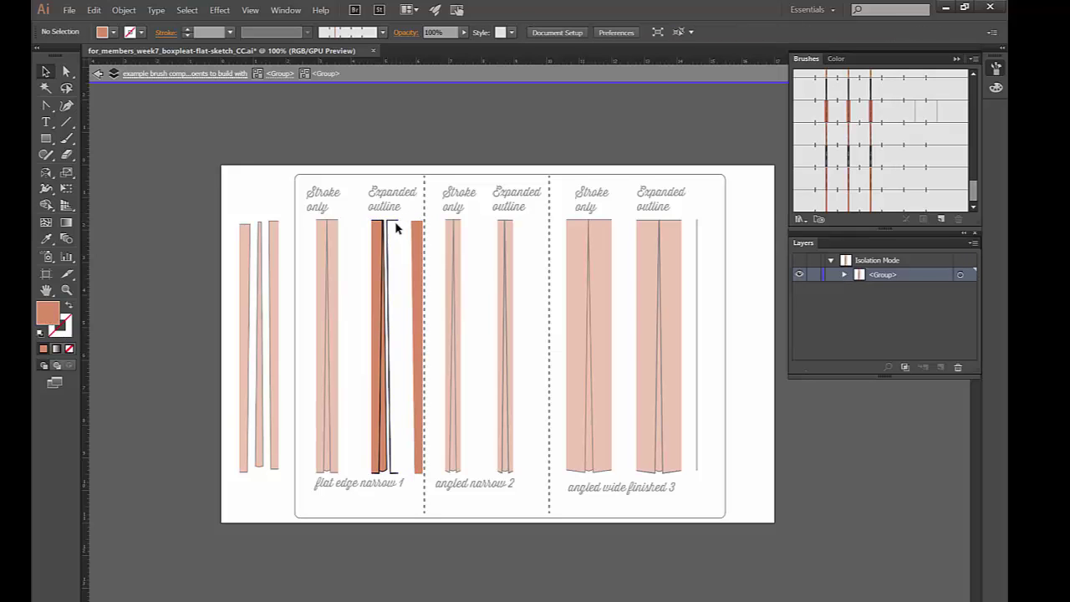
# Select the separated black outline shape, examine it from top to hem, and restore the expanded pleat to its assembled form
pyautogui.click(68, 76)
pyautogui.click(396, 226)
pyautogui.hotkey('ctrl', '+')
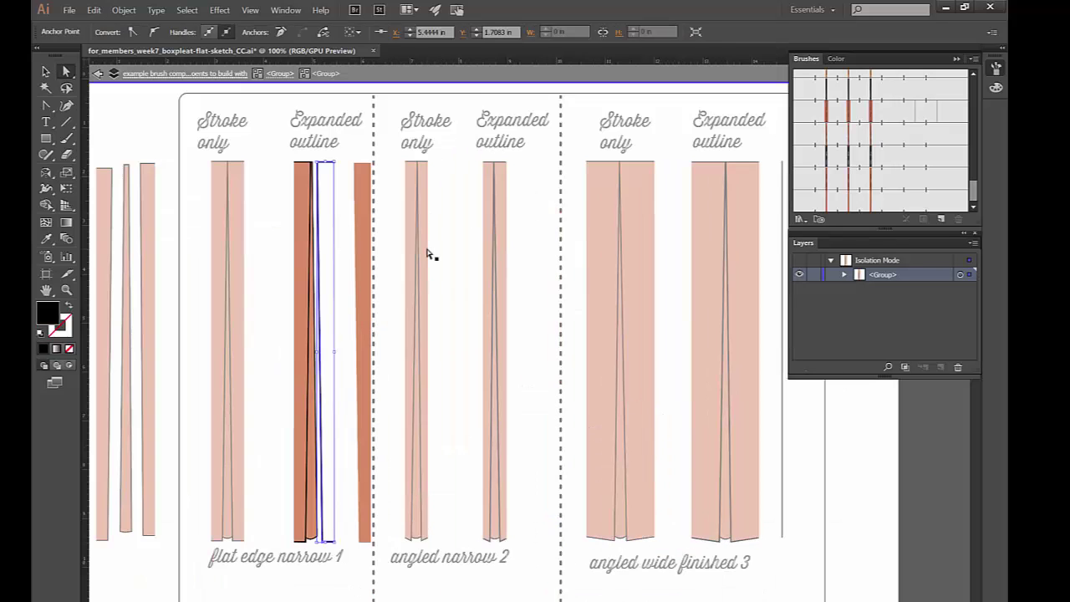
pyautogui.moveTo(432, 210); pyautogui.dragTo(511, 179)
pyautogui.scroll(-5, 510, 179)
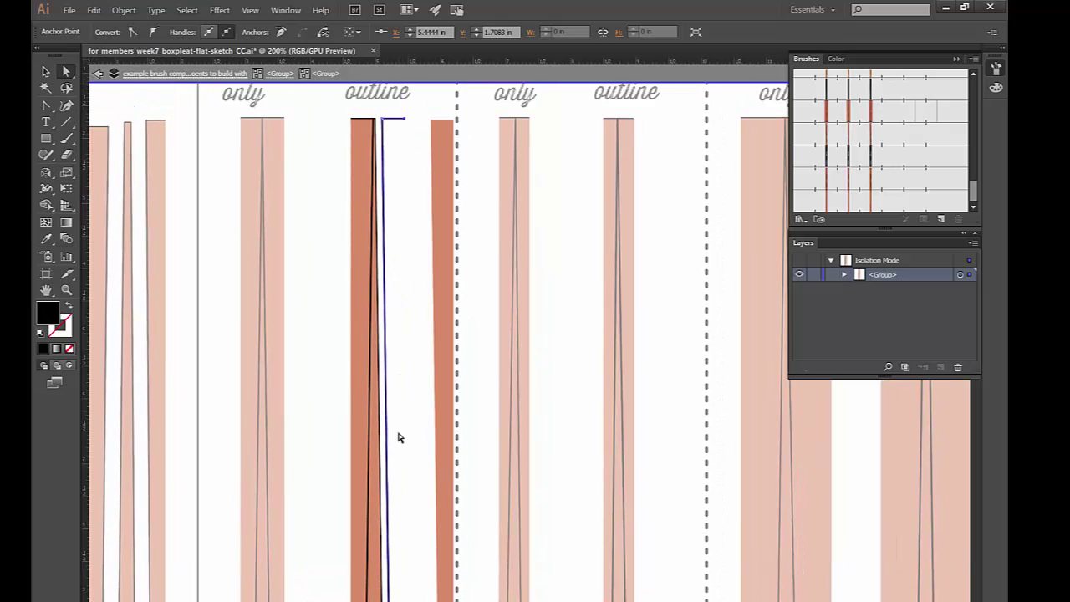
pyautogui.scroll(5, 399, 327)
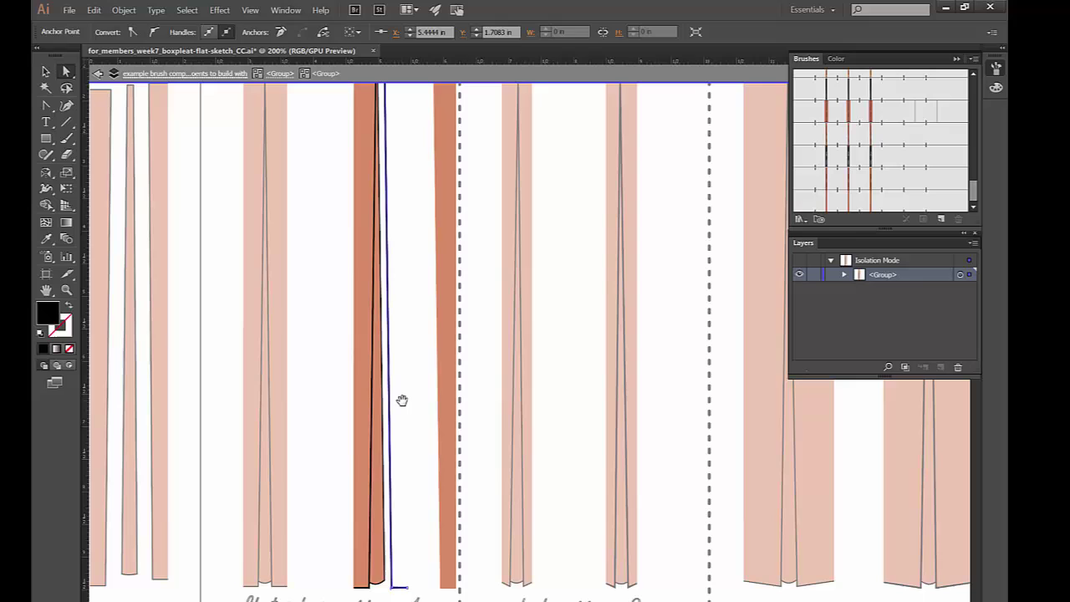
pyautogui.doubleClick(404, 406)
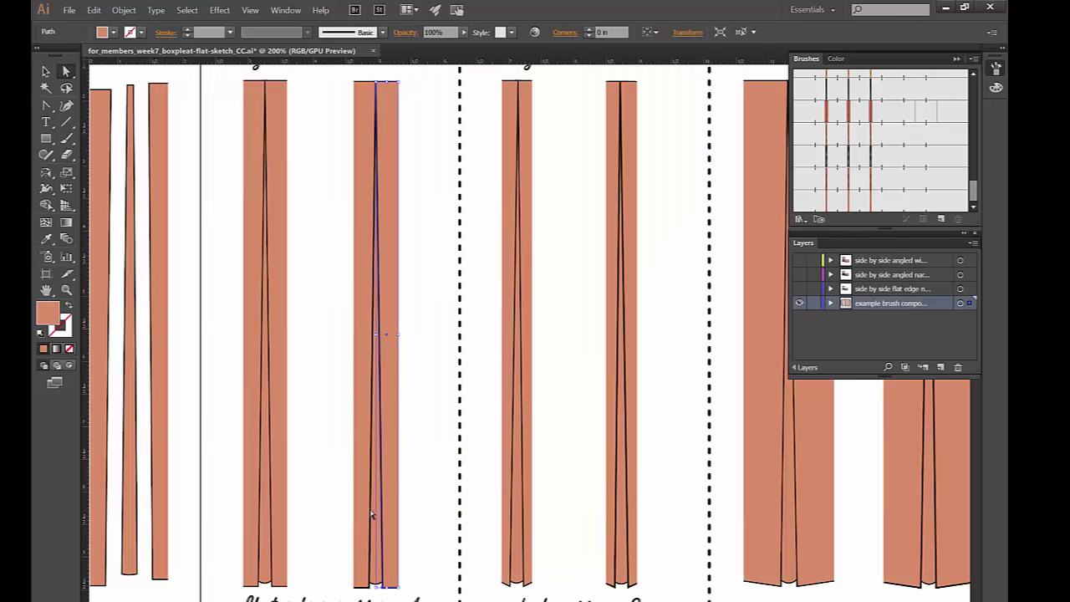
# Select the right panel of the flat edge narrow 1 stroke-only pleat to examine its single stroked and filled path
pyautogui.click(177, 543)
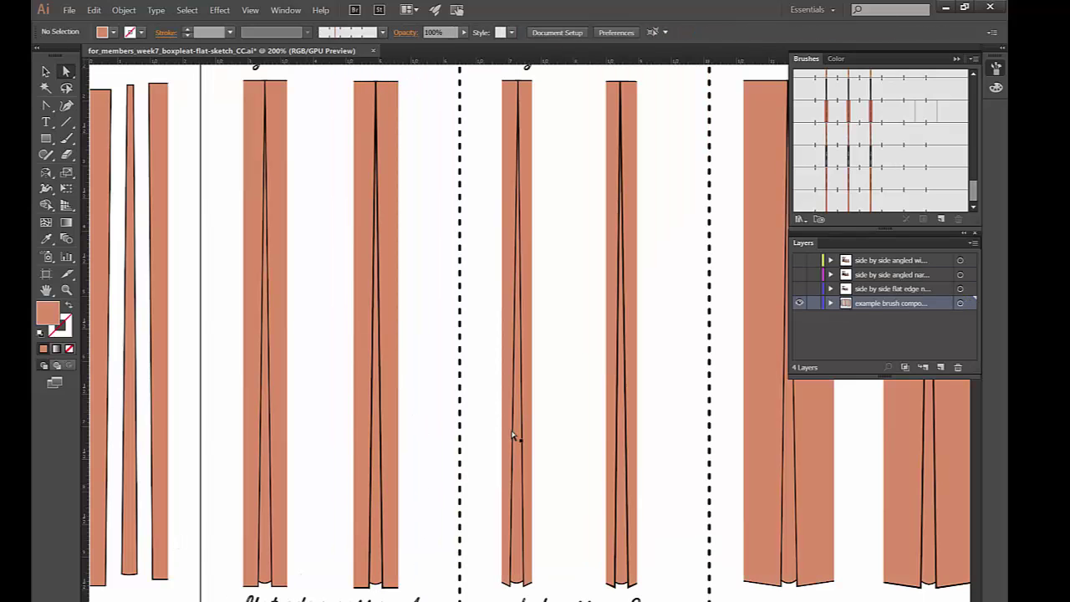
pyautogui.click(285, 577)
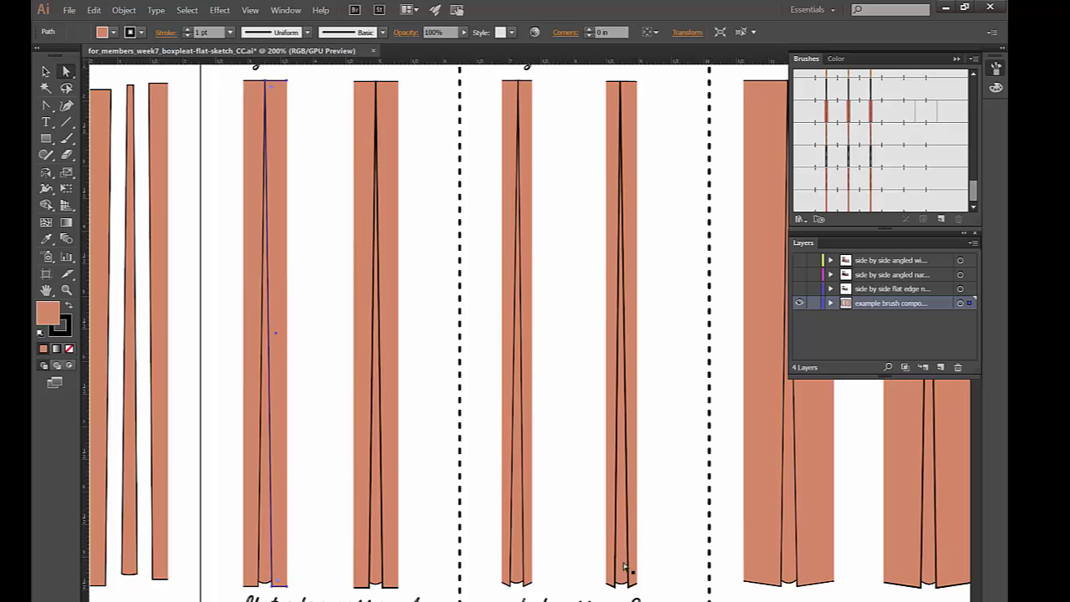
pyautogui.press('v')
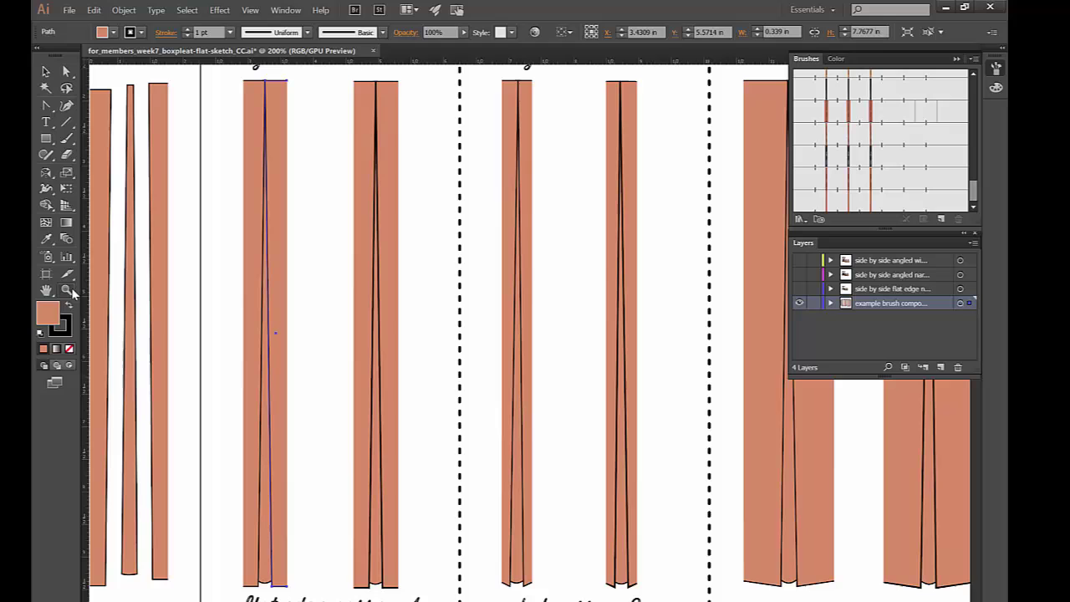
# Compare the hem corners and stroke ends of the angled narrow 2 stroke-only and expanded outline pleats up close
pyautogui.press('z')
pyautogui.moveTo(530, 566); pyautogui.dragTo(592, 592)
pyautogui.moveTo(524, 499); pyautogui.dragTo(595, 566)
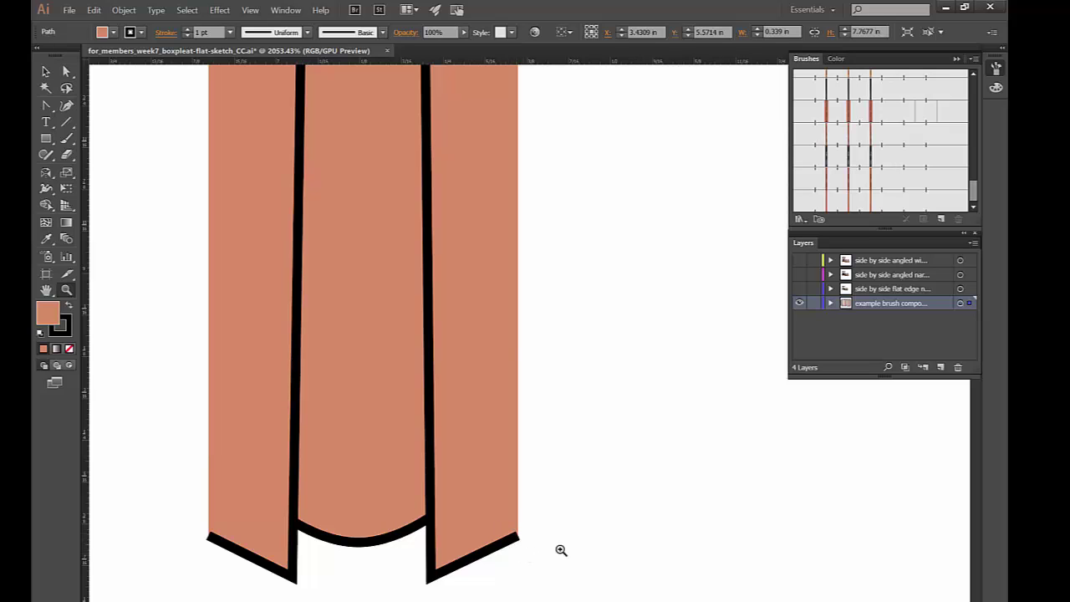
pyautogui.moveTo(773, 524); pyautogui.dragTo(397, 507)
pyautogui.moveTo(698, 476); pyautogui.dragTo(337, 472)
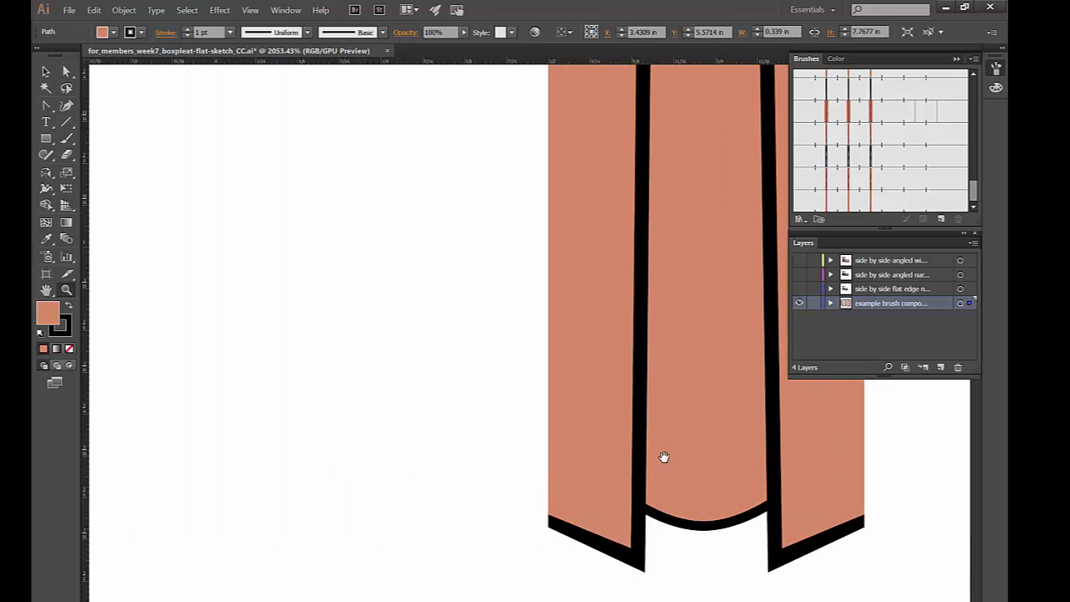
pyautogui.moveTo(656, 459); pyautogui.dragTo(479, 488)
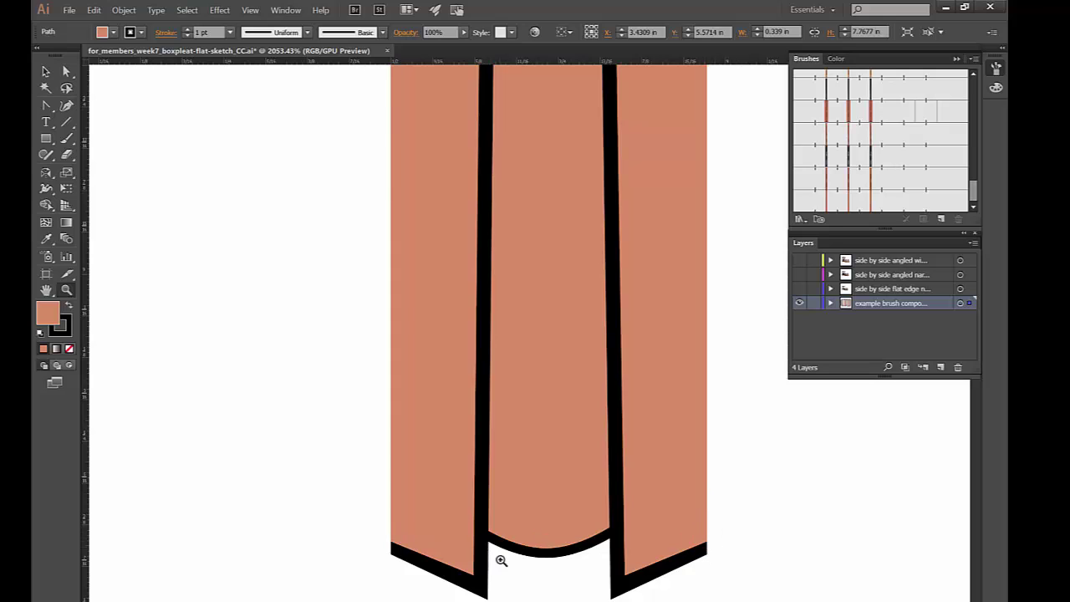
# Select the right fill panel of the expanded angled narrow 2 pleat, followed by the outer hem anchor point of its black outline
pyautogui.click(66, 71)
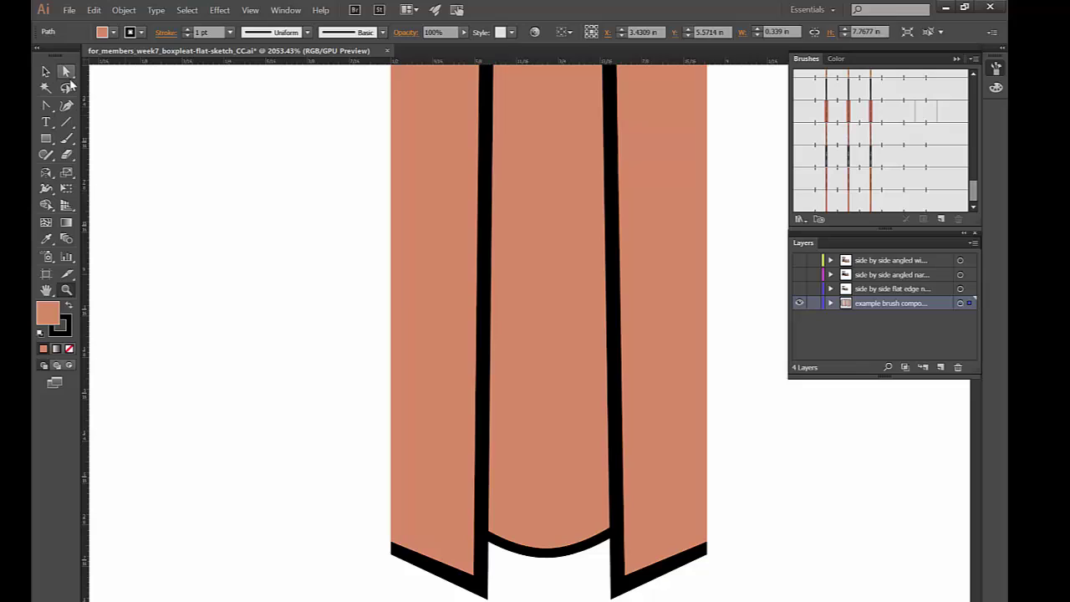
pyautogui.click(756, 506)
pyautogui.click(705, 553)
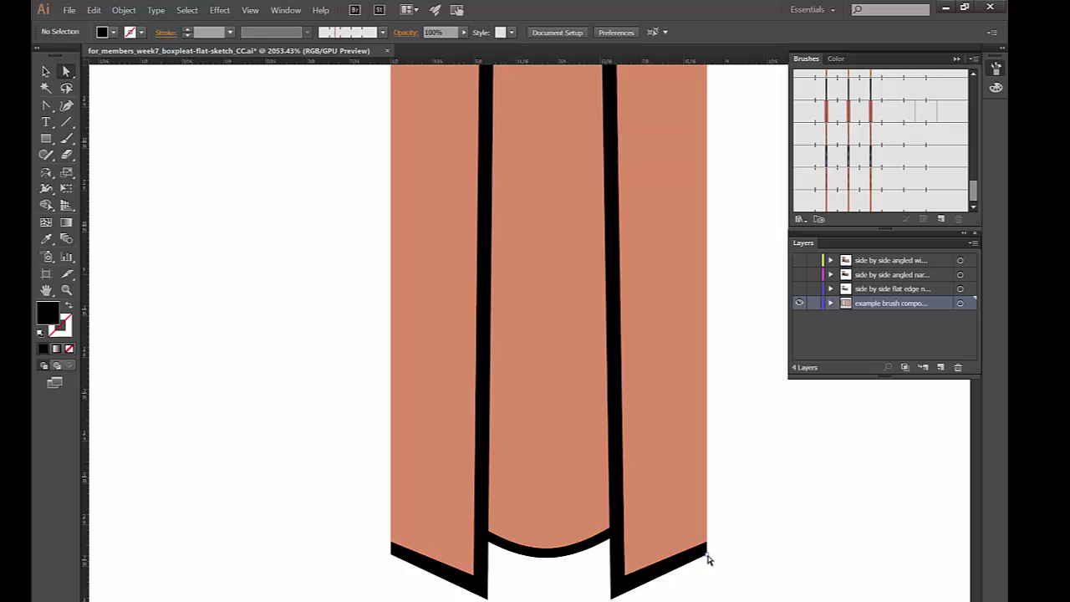
pyautogui.click(706, 548)
pyautogui.press('Delete')
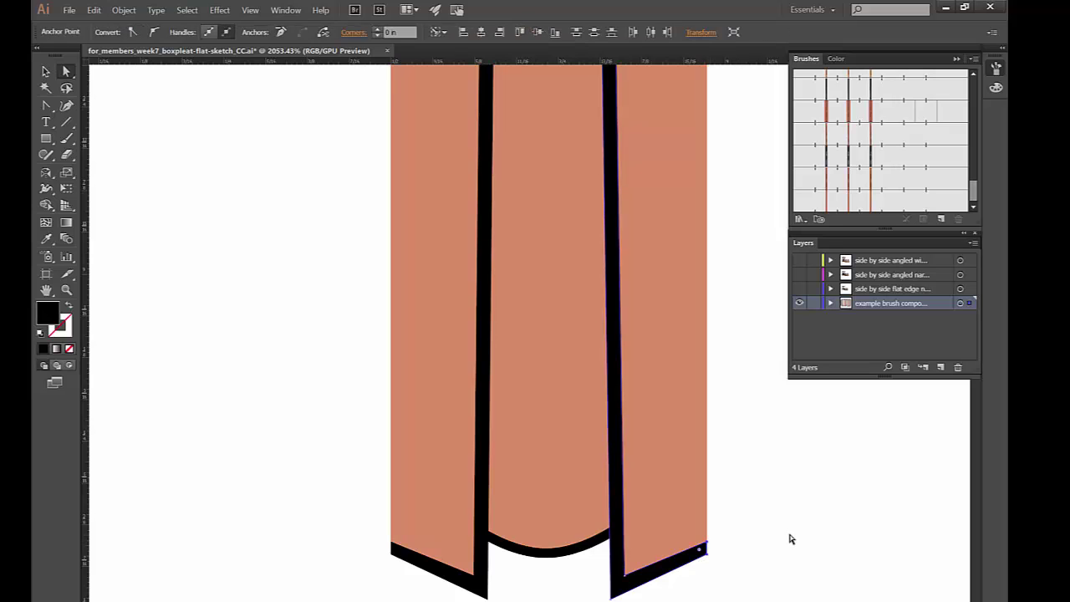
# Try nudging the outer hem end of the expanded angled narrow 2 outline up and sideways, and restore its original position
pyautogui.press('Up')
pyautogui.press('Up')
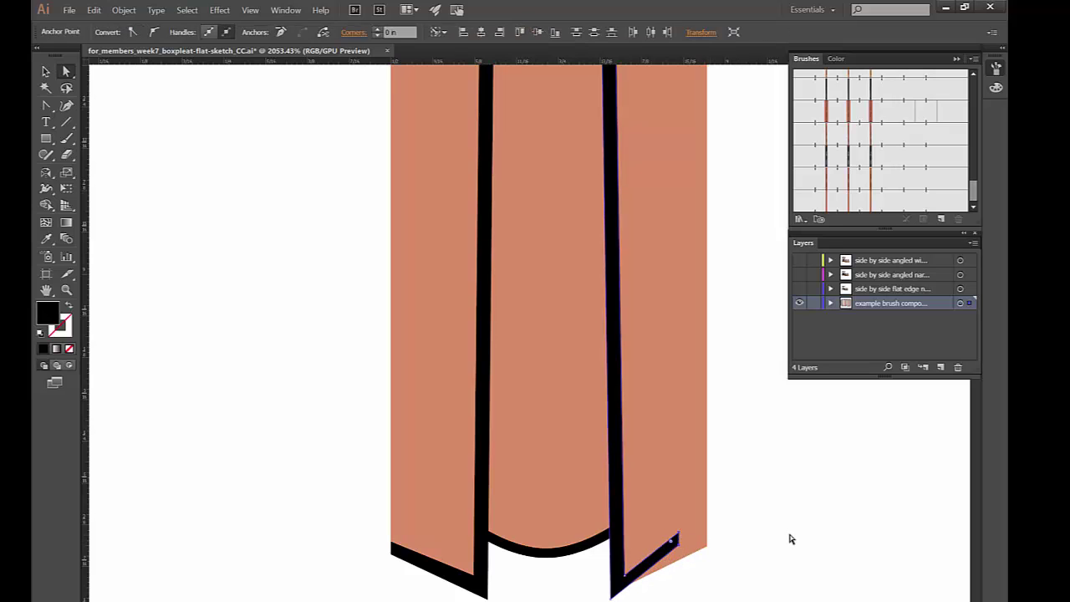
pyautogui.press('Right')
pyautogui.press('Right')
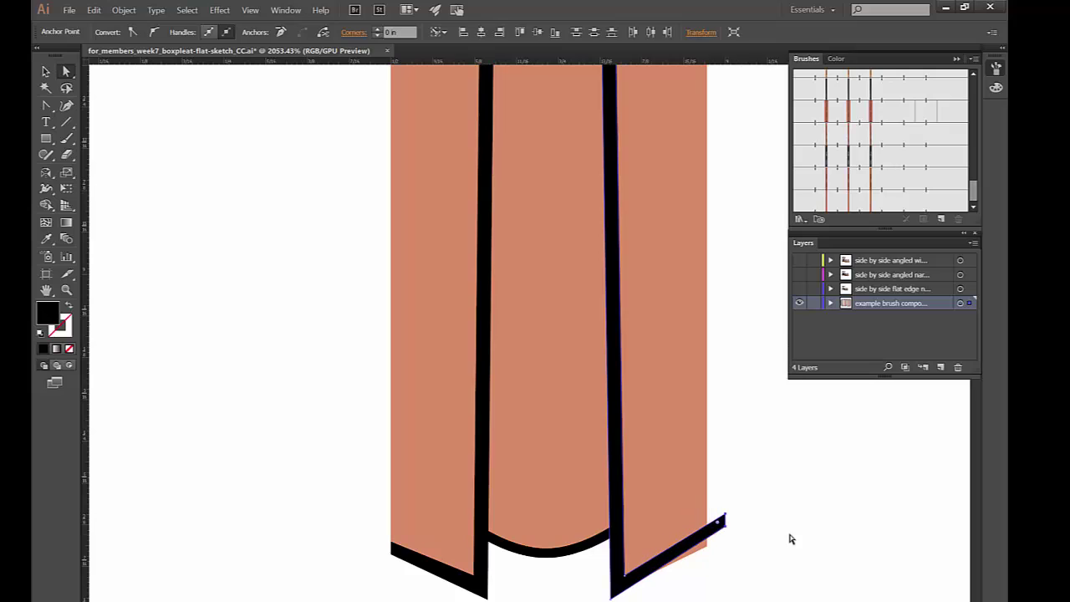
pyautogui.press('Left')
pyautogui.press('Left')
pyautogui.press('Left')
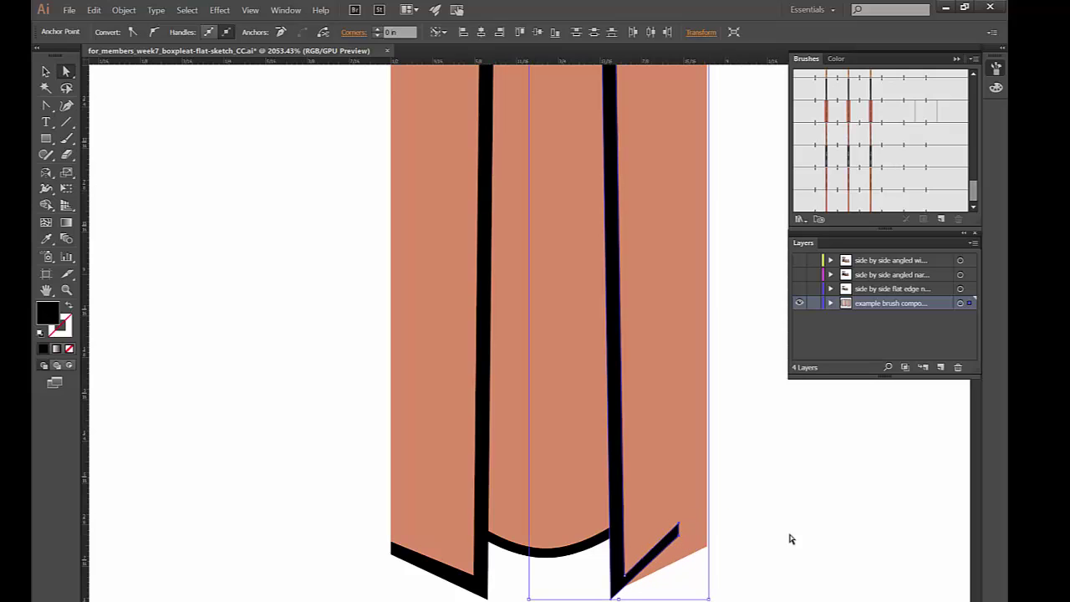
pyautogui.hotkey('ctrl', 'z')
pyautogui.hotkey('ctrl', 'z')
pyautogui.hotkey('ctrl', 'z')
pyautogui.hotkey('ctrl', 'z')
pyautogui.hotkey('ctrl', 'z')
pyautogui.hotkey('ctrl', 'z')
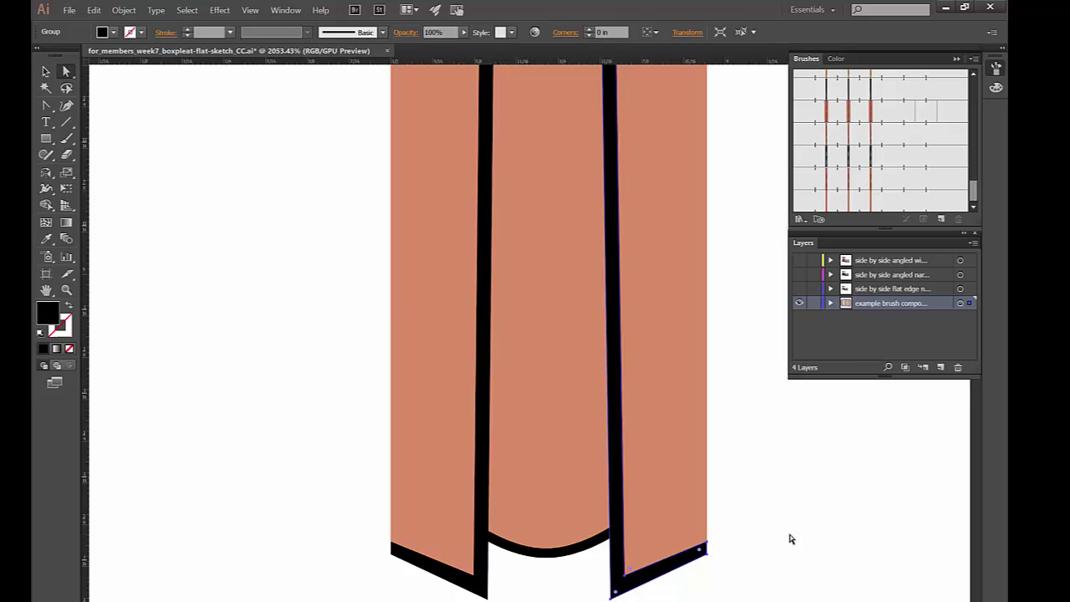
pyautogui.click(790, 539)
# Show the side by side angled narrow layer, examine how the pleat hems look on the skirts, and hide the layer again
pyautogui.hotkey('ctrl', '-')
pyautogui.hotkey('ctrl', '-')
pyautogui.hotkey('ctrl', '-')
pyautogui.hotkey('ctrl', '-')
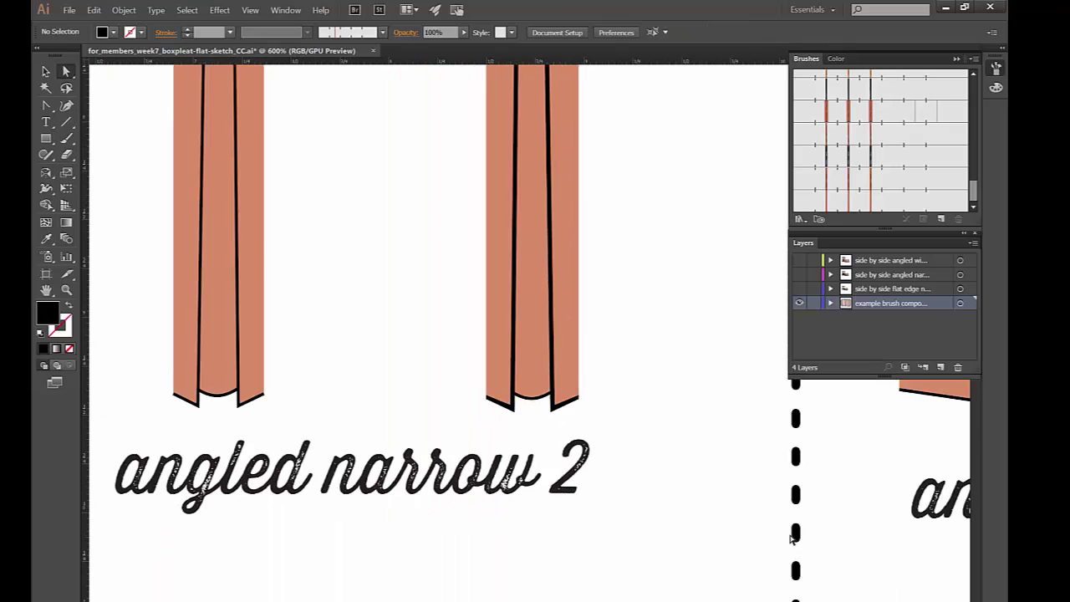
pyautogui.hotkey('ctrl', '-')
pyautogui.moveTo(483, 296); pyautogui.dragTo(555, 401)
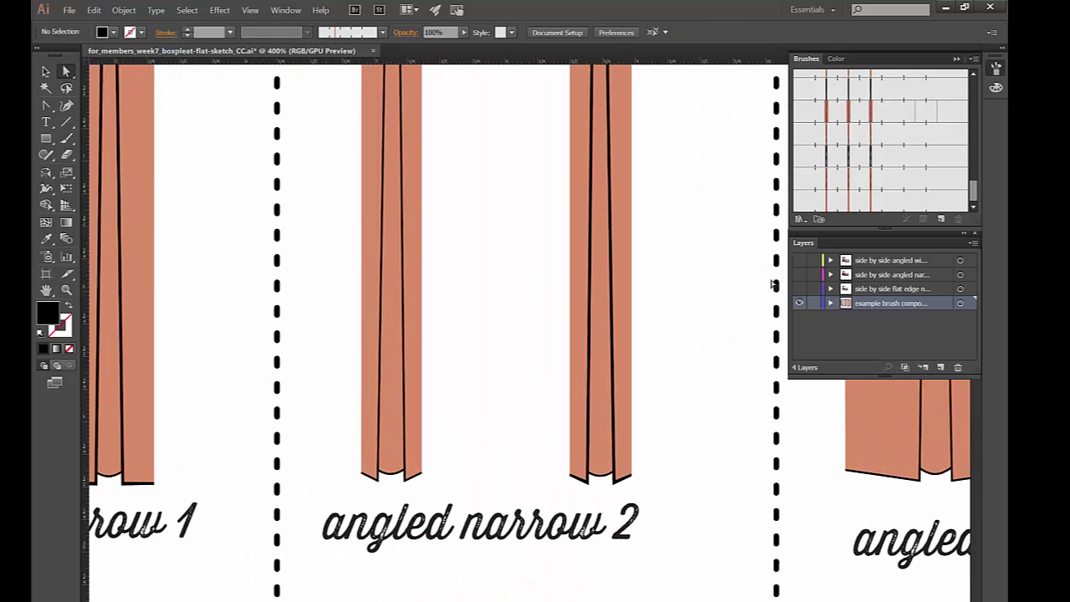
pyautogui.click(799, 275)
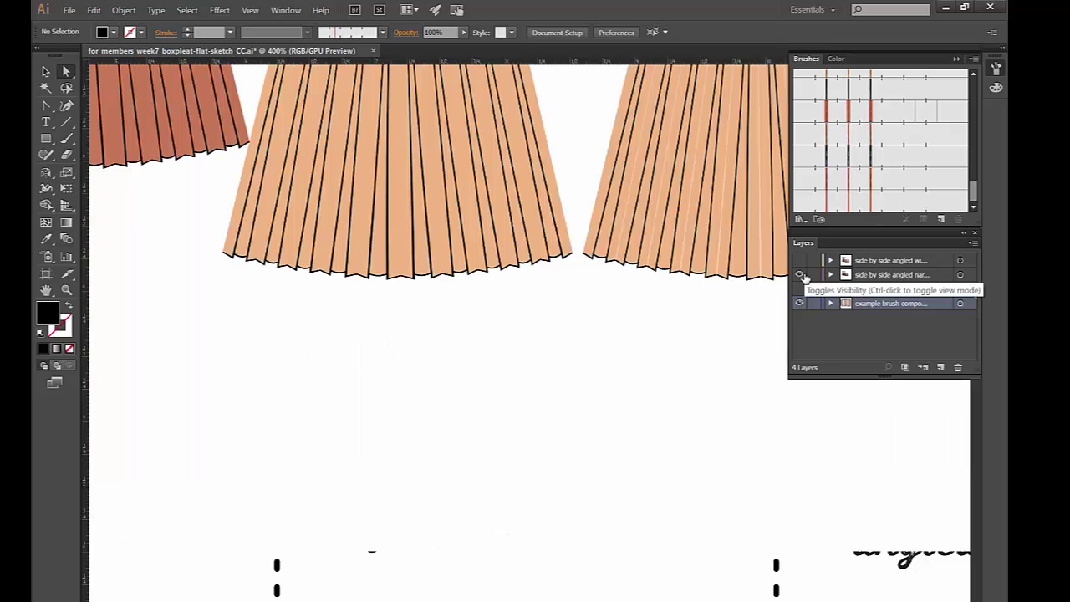
pyautogui.scroll(2, 396, 222)
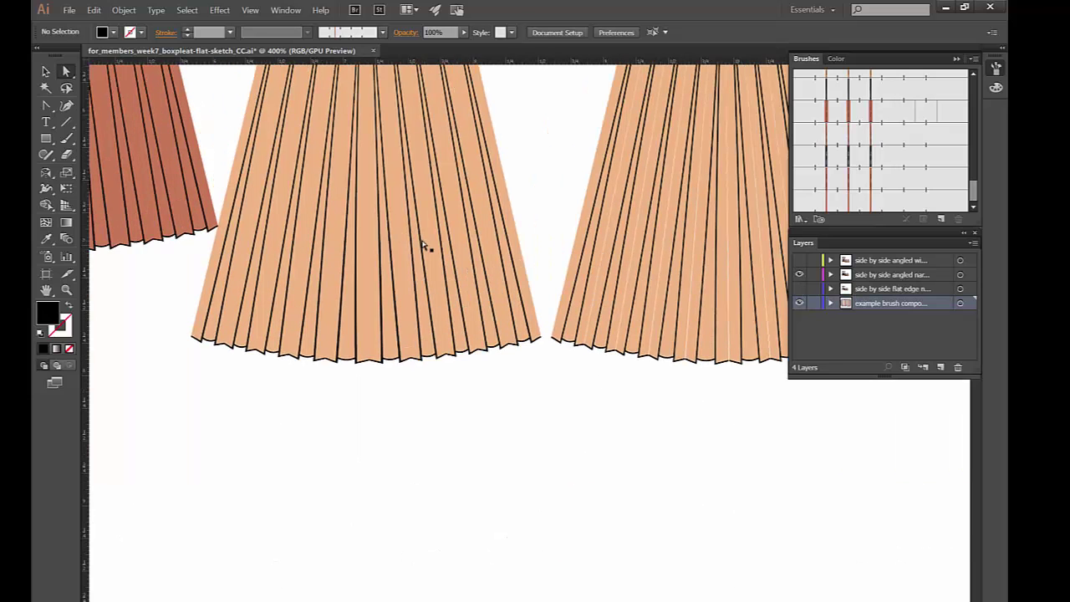
pyautogui.scroll(5, 422, 245)
pyautogui.click(799, 274)
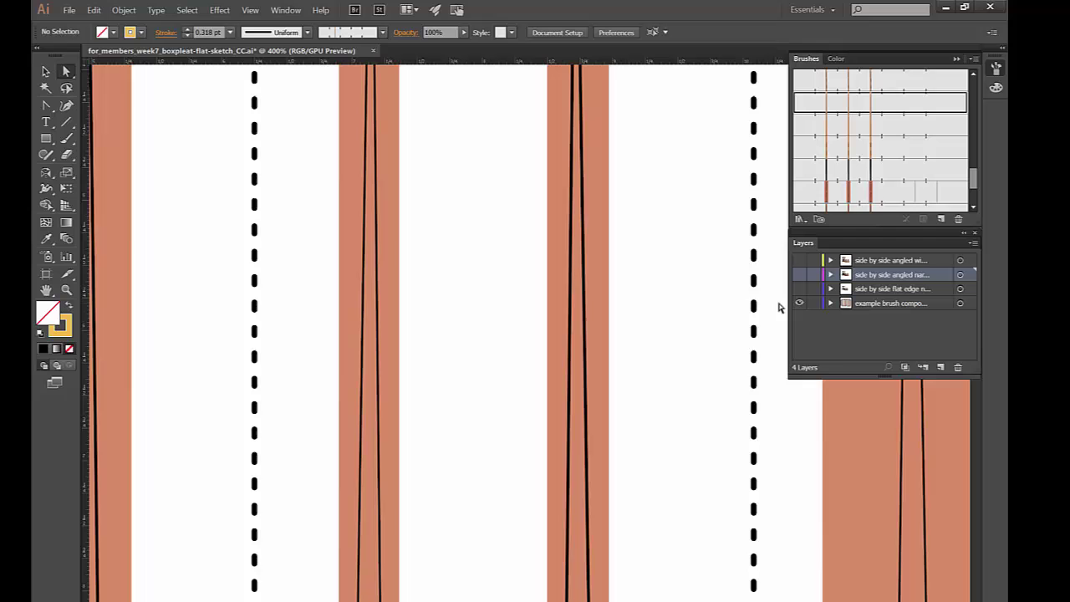
# Ungroup the stroke-only angled narrow 2 pleat until its right panel can be selected as a separate path
pyautogui.hotkey('ctrl', '-')
pyautogui.hotkey('ctrl', '-')
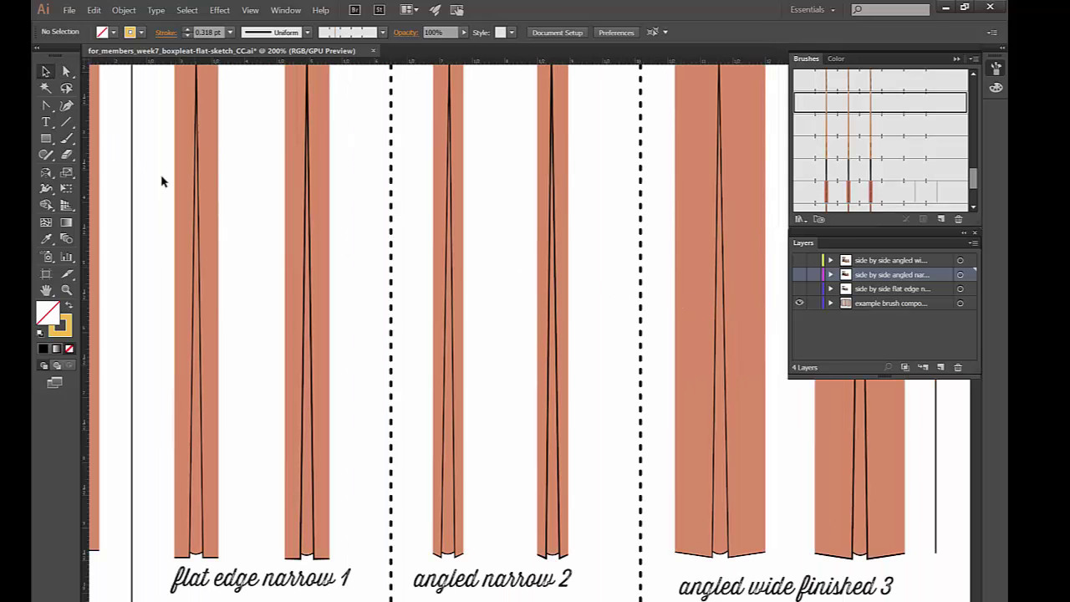
pyautogui.moveTo(162, 179); pyautogui.dragTo(494, 208)
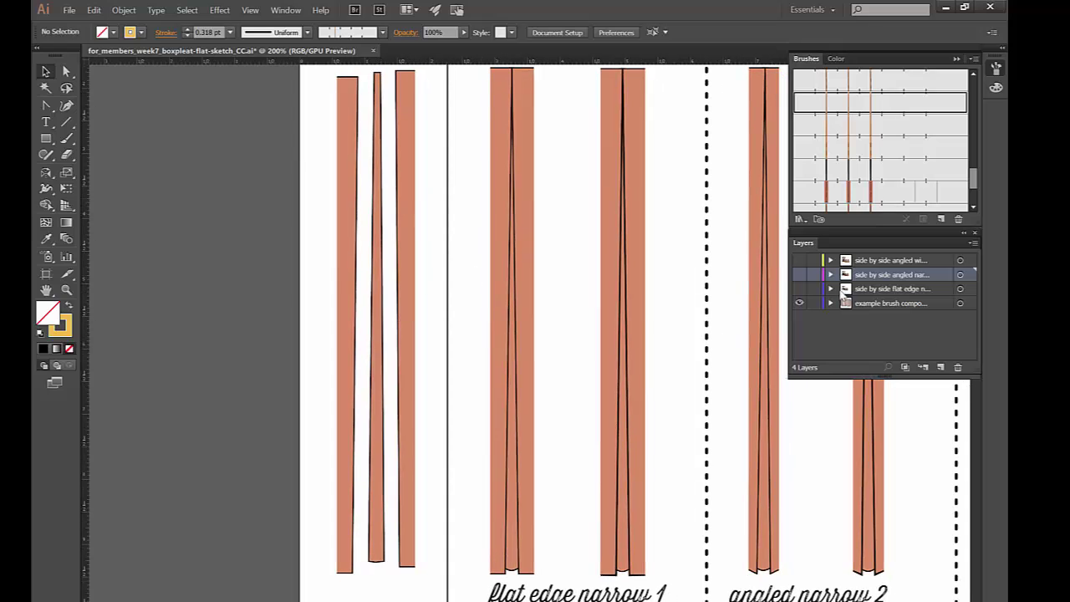
pyautogui.moveTo(701, 272); pyautogui.dragTo(501, 263)
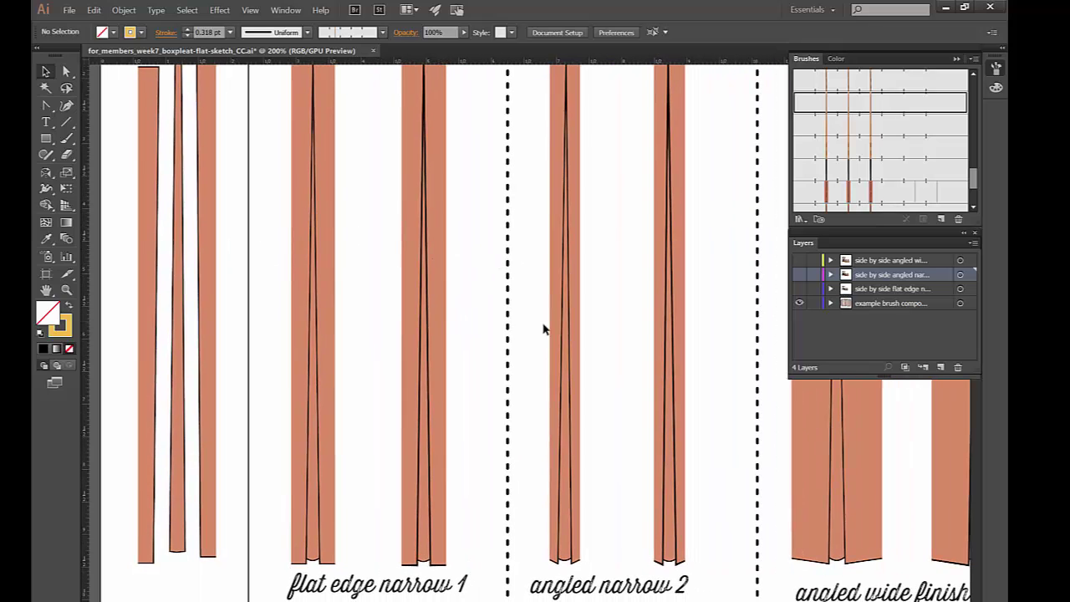
pyautogui.click(556, 311)
pyautogui.click(582, 316)
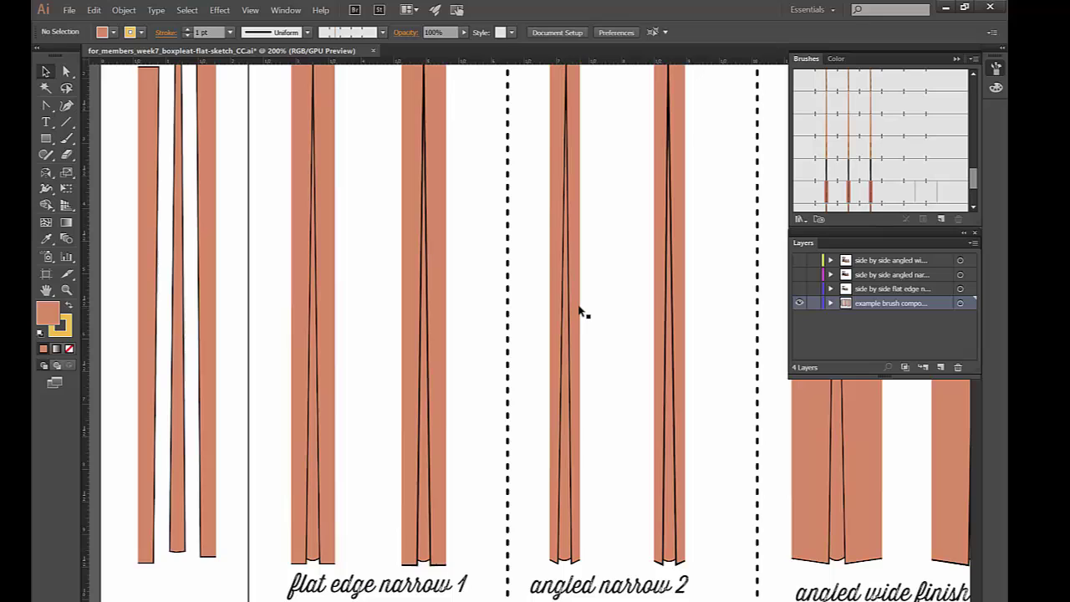
pyautogui.click(575, 303)
pyautogui.rightClick(574, 301)
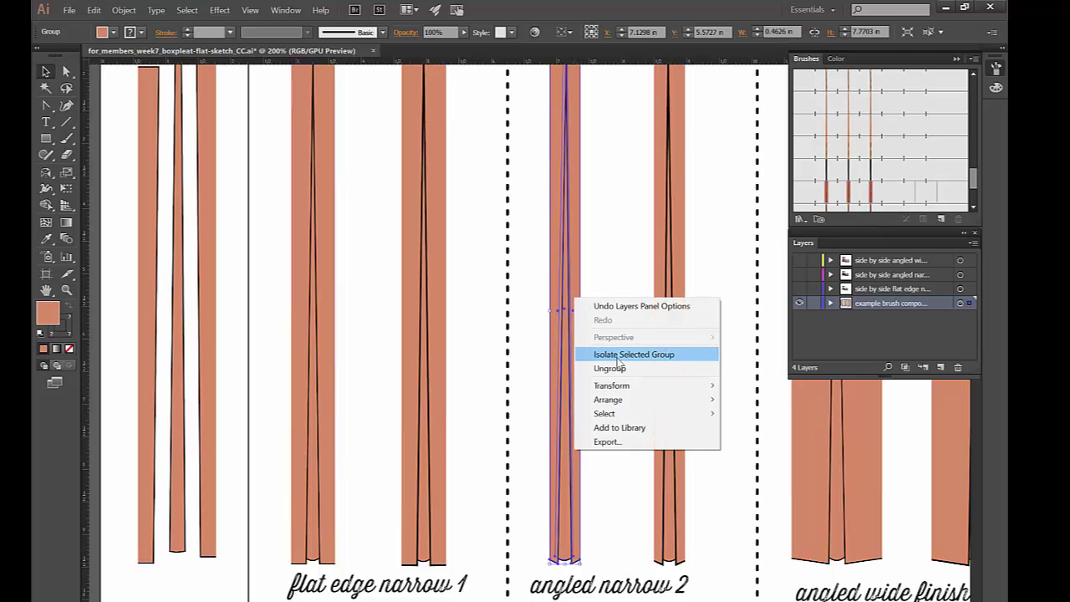
pyautogui.click(619, 369)
pyautogui.click(583, 335)
pyautogui.click(578, 334)
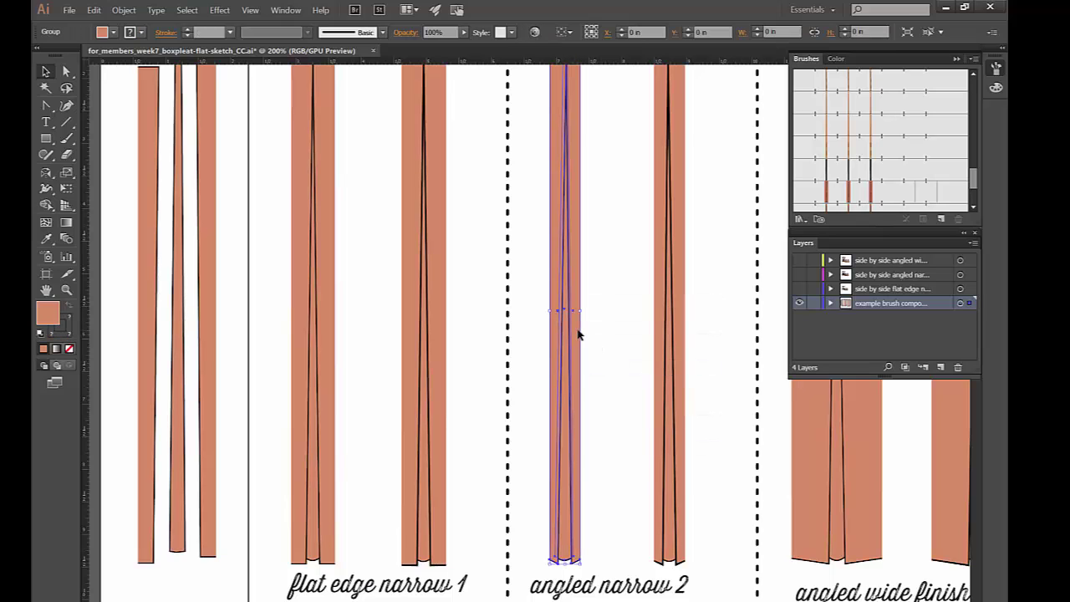
pyautogui.rightClick(579, 331)
pyautogui.click(607, 403)
pyautogui.click(576, 341)
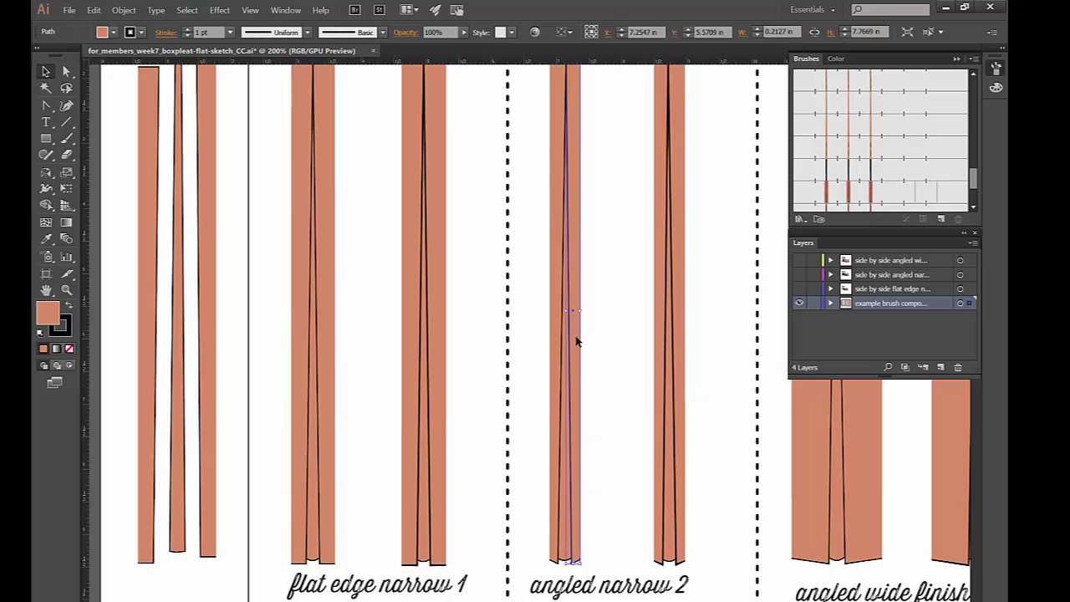
# Expand the fill and stroke of the stroke-only angled narrow 2 pleat's right panel into separate shapes
pyautogui.moveTo(576, 341); pyautogui.dragTo(592, 341)
pyautogui.hotkey('ctrl', 'z')
pyautogui.click(124, 10)
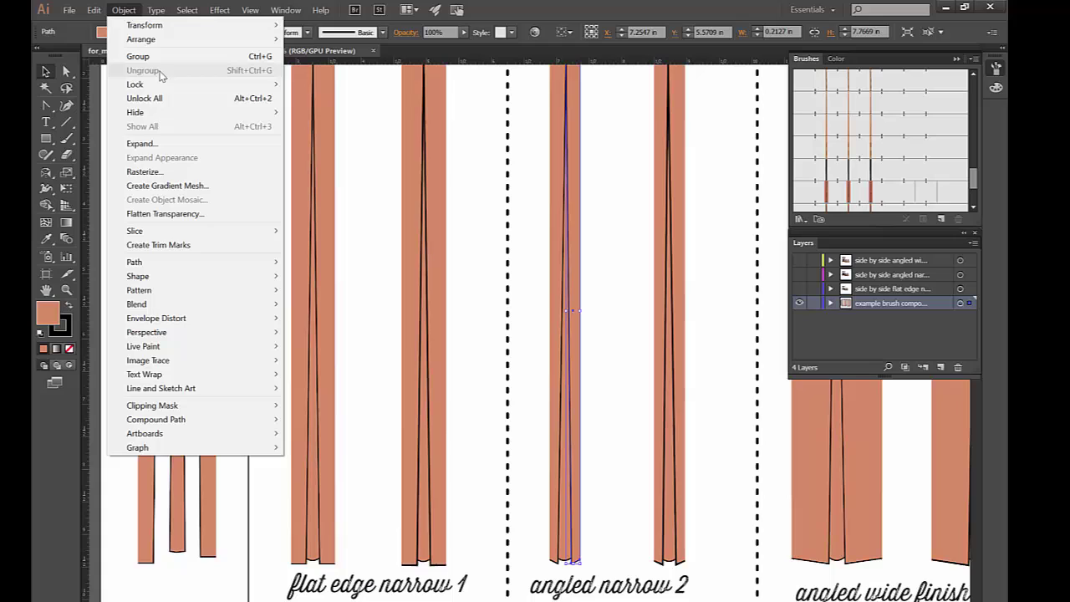
pyautogui.click(142, 142)
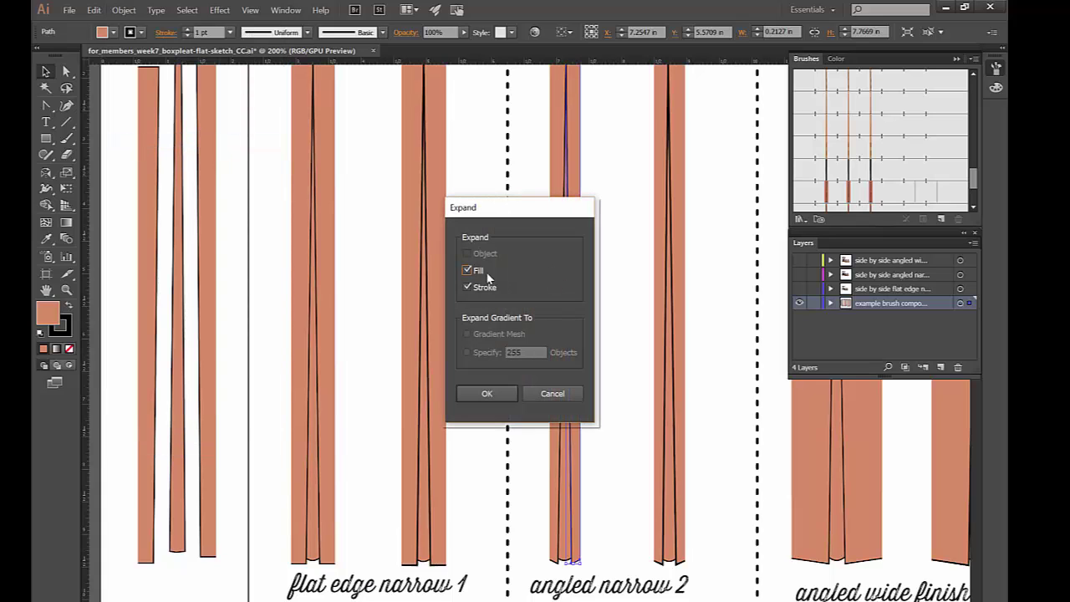
pyautogui.click(487, 394)
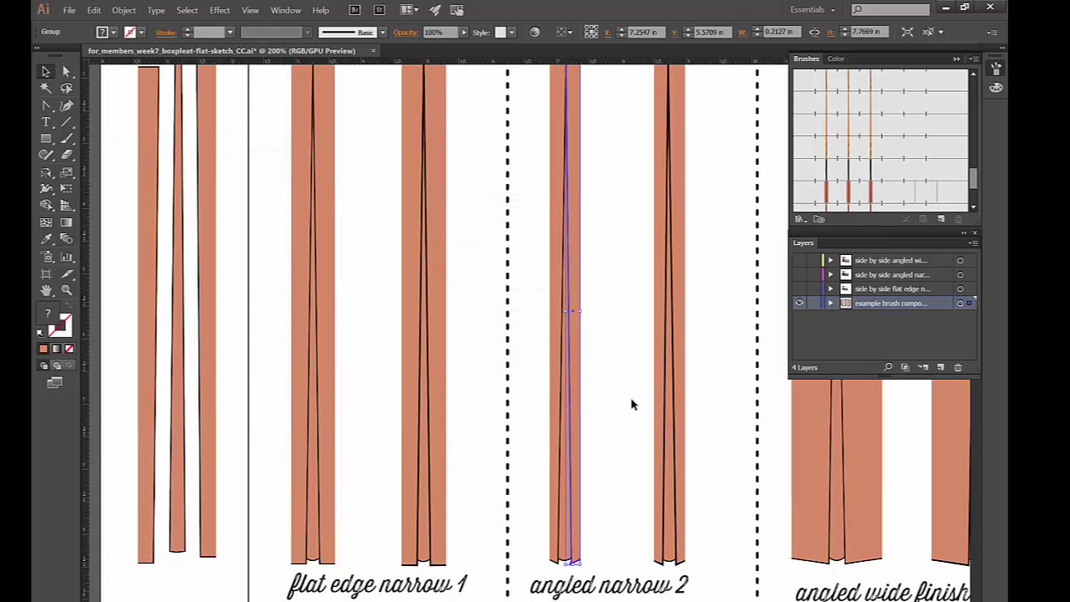
pyautogui.click(633, 401)
# Ungroup the expanded right panel and test whether its fill separates from the black outline, keeping the pleat assembled
pyautogui.hotkey('ctrl', '=')
pyautogui.hotkey('ctrl', '=')
pyautogui.hotkey('ctrl', '=')
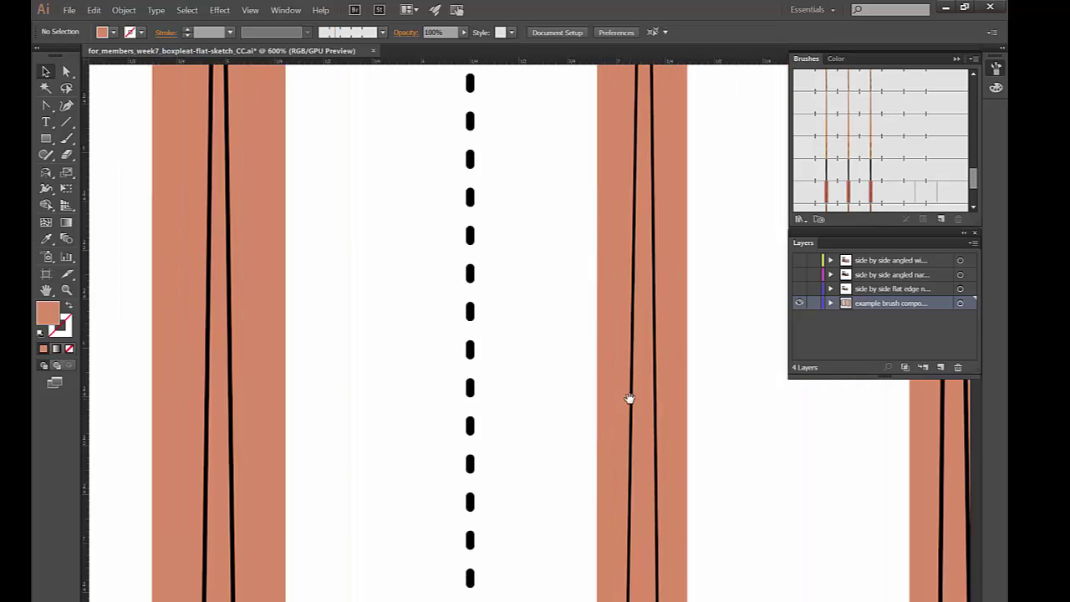
pyautogui.moveTo(630, 401); pyautogui.dragTo(356, 124)
pyautogui.scroll(-5, 469, 239)
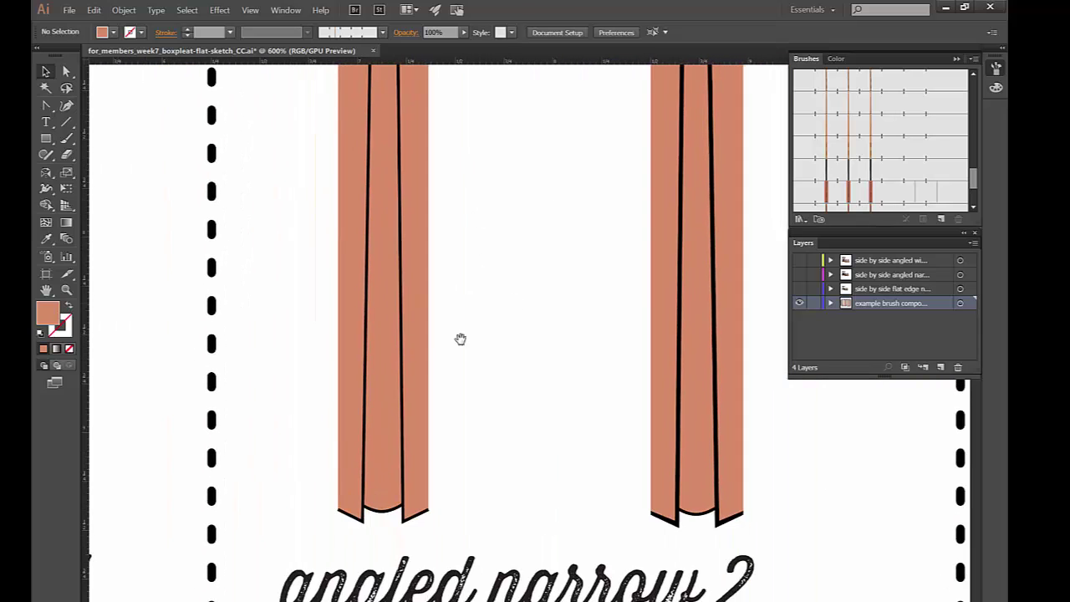
pyautogui.rightClick(426, 366)
pyautogui.click(472, 435)
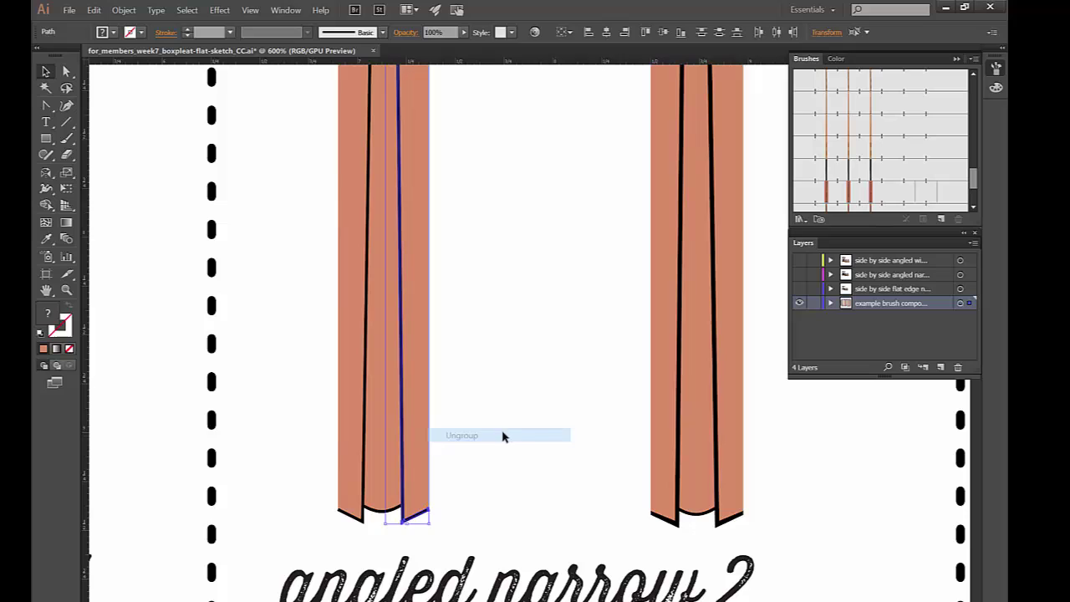
pyautogui.click(437, 420)
pyautogui.moveTo(412, 419); pyautogui.dragTo(513, 420)
pyautogui.click(476, 396)
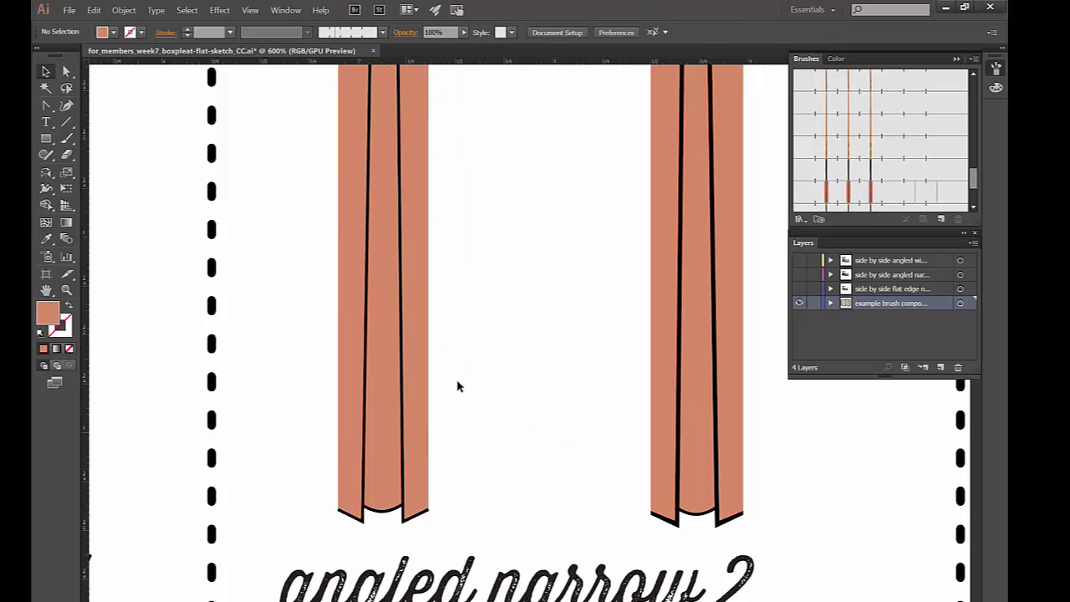
# Directly select the outer hem corner of the expanded right panel and align the fill's outer edge with the black outline's end
pyautogui.hotkey('ctrl', '+')
pyautogui.hotkey('ctrl', '+')
pyautogui.moveTo(457, 372); pyautogui.dragTo(480, 150)
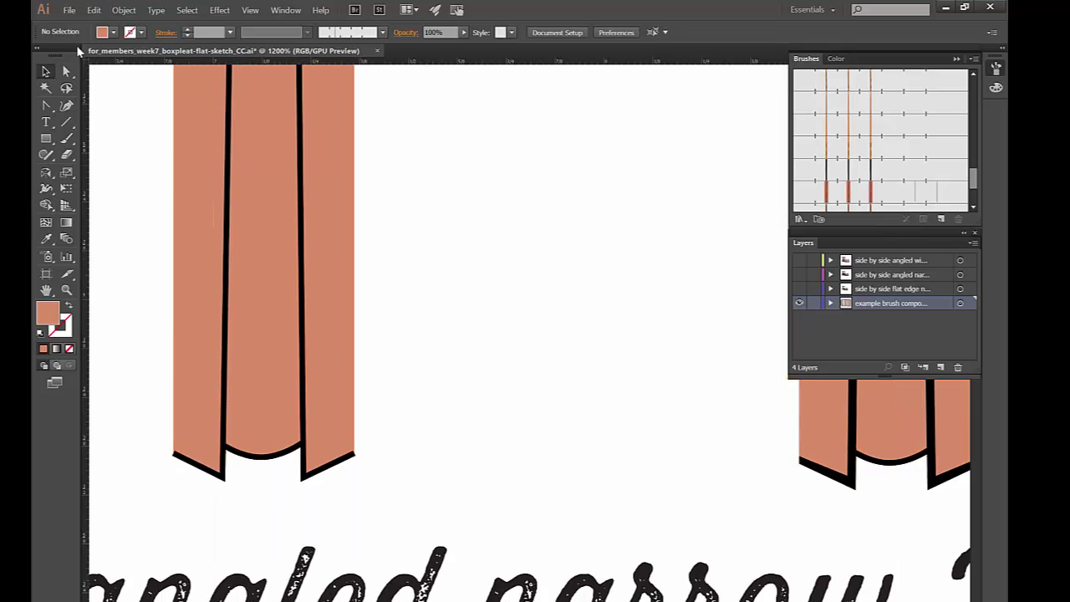
pyautogui.press('a')
pyautogui.click(355, 455)
pyautogui.click(355, 456)
pyautogui.click(376, 447)
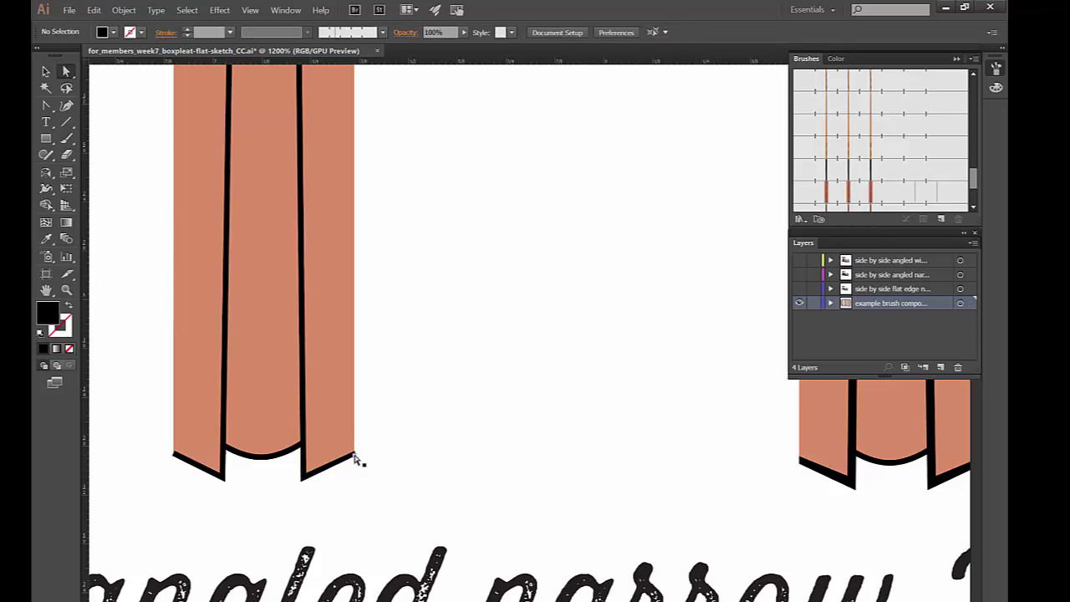
pyautogui.click(354, 459)
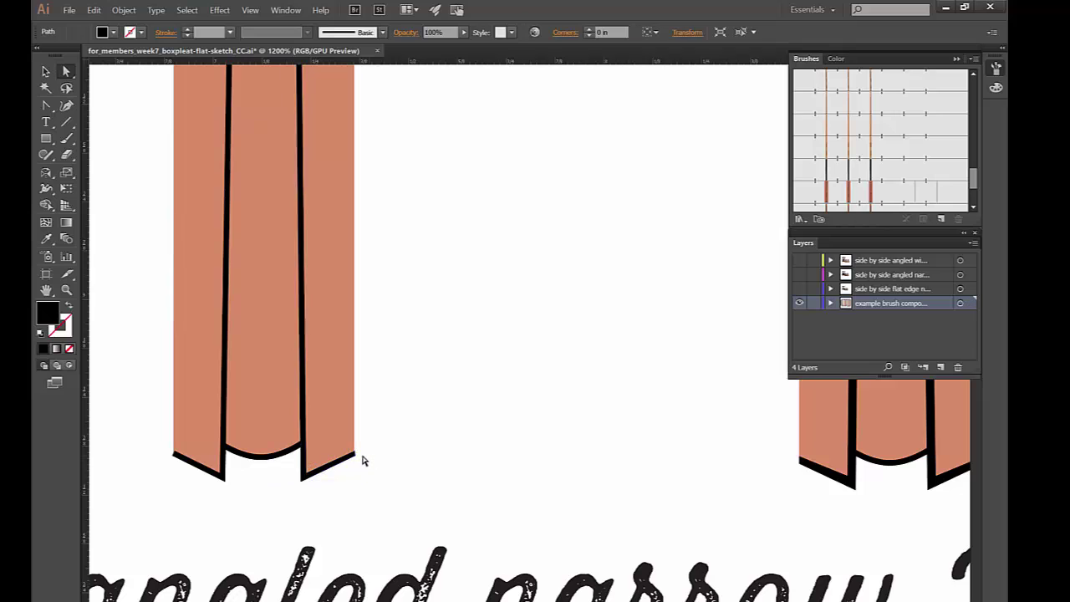
pyautogui.click(362, 461)
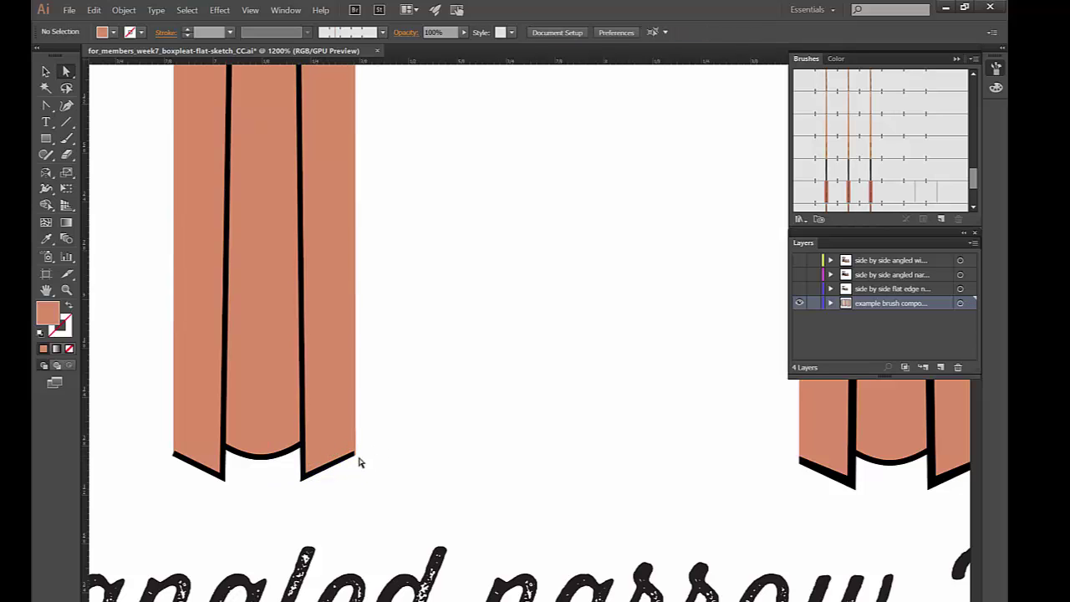
# Select the unexpanded left panel of angled narrow 2 and the other stroke-only pleats to compare them across the three sets
pyautogui.click(214, 416)
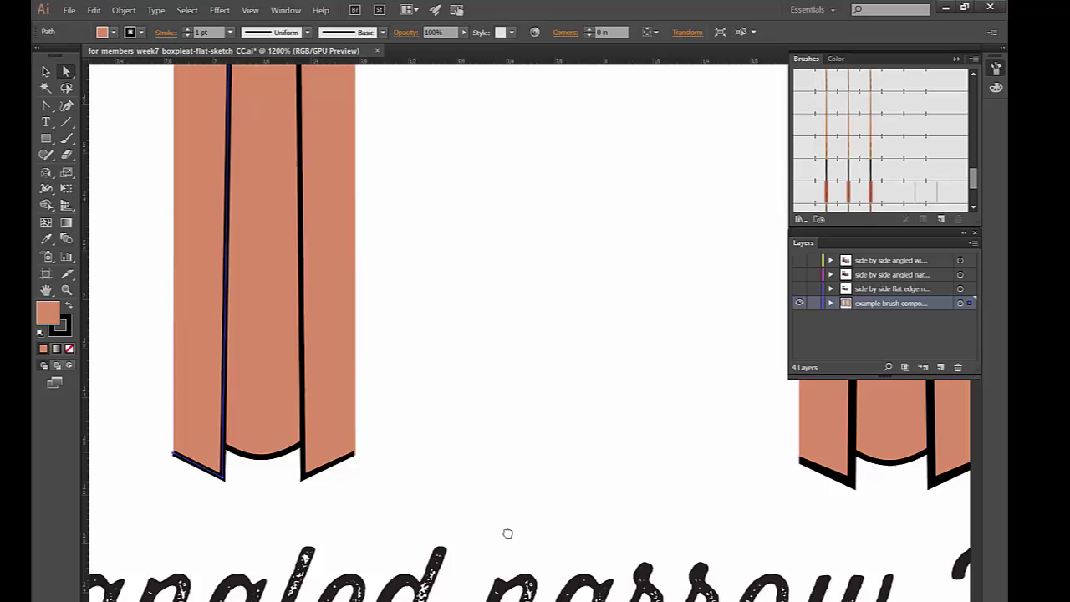
pyautogui.moveTo(226, 418); pyautogui.dragTo(424, 510)
pyautogui.hscroll(2, 488, 477)
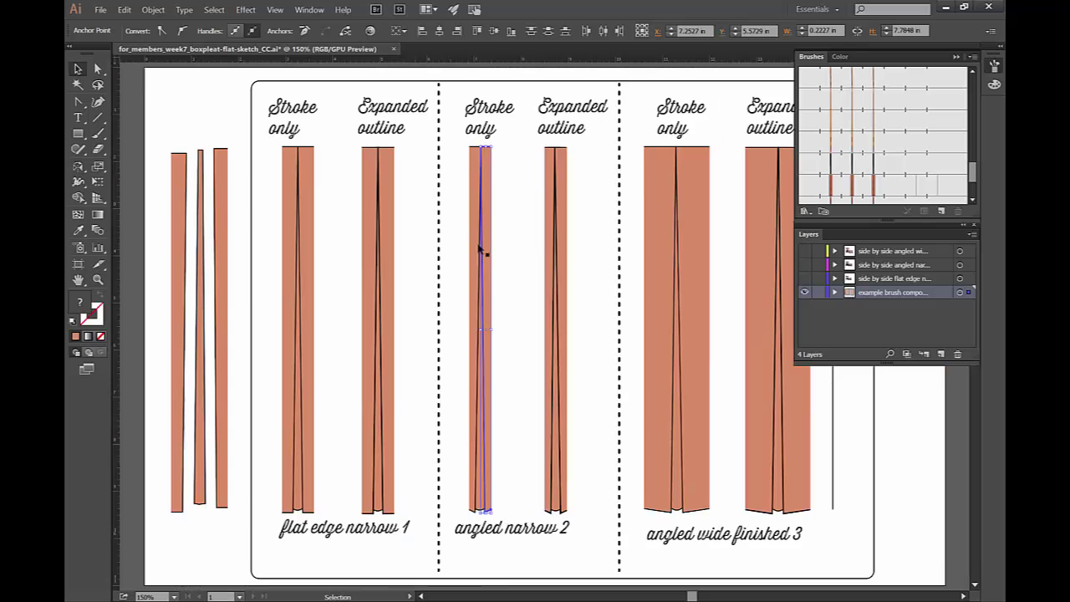
pyautogui.click(300, 186)
pyautogui.keyDown('shift'); pyautogui.click(476, 193); pyautogui.keyUp('shift')
pyautogui.click(677, 210)
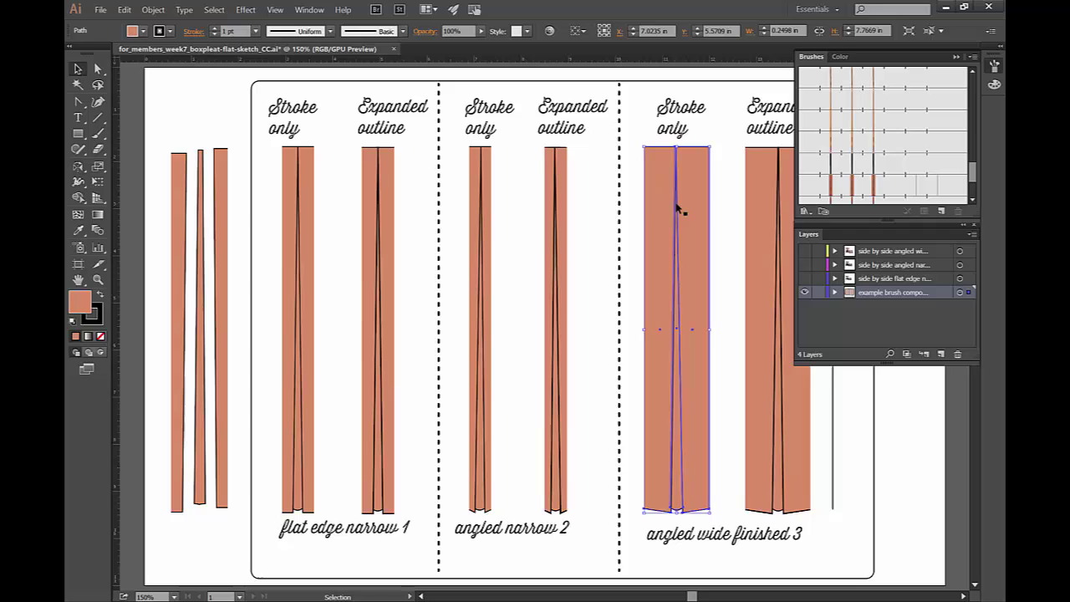
pyautogui.click(588, 223)
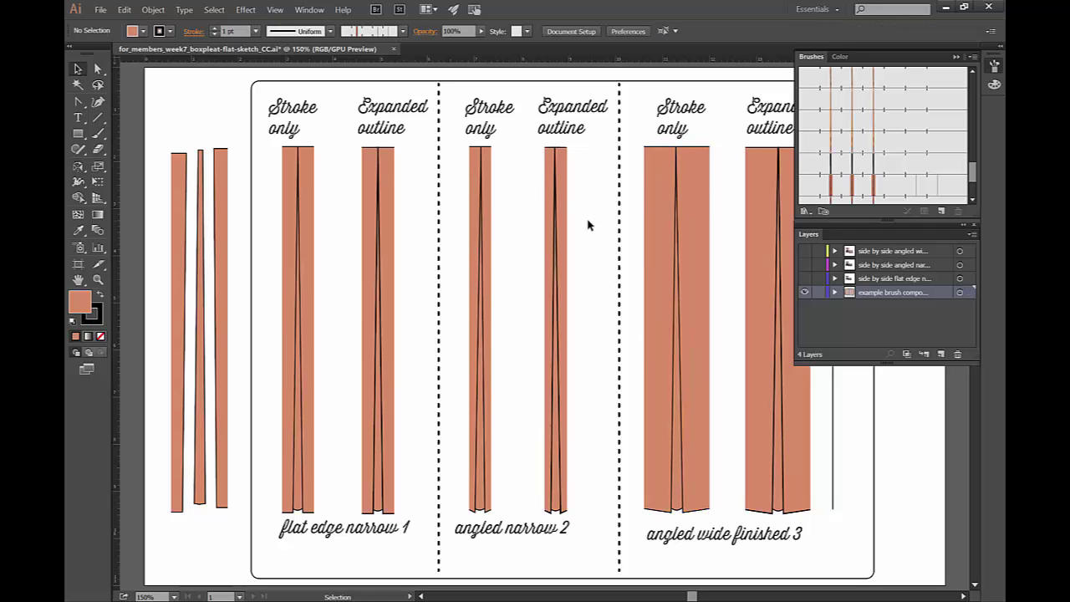
# Shorten the flat edge narrow 1 expanded outline pleat by directly selecting its top anchor points and moving them down
pyautogui.click(98, 69)
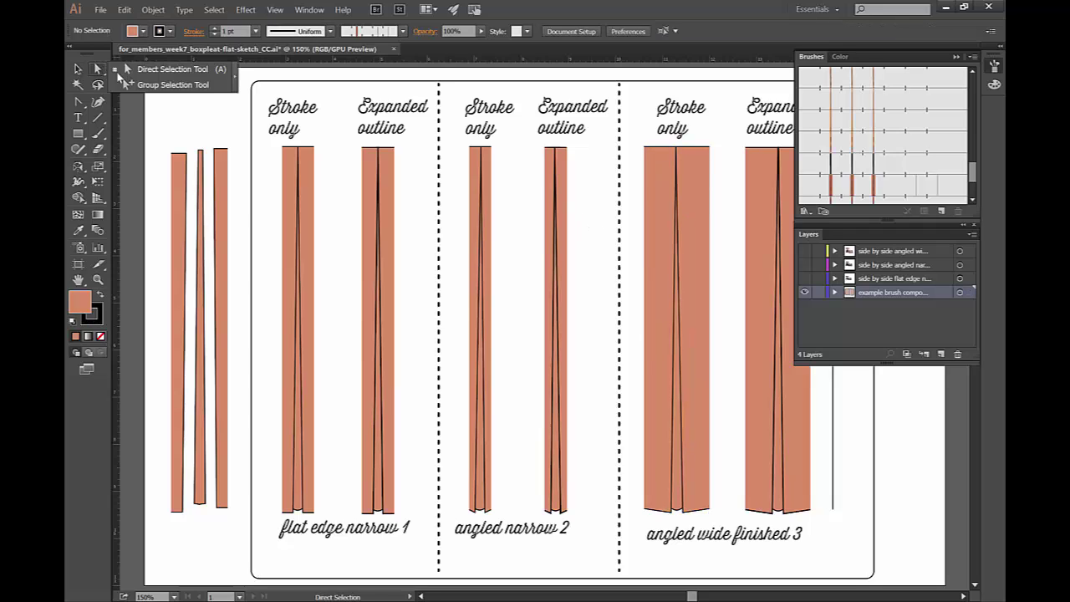
pyautogui.click(133, 74)
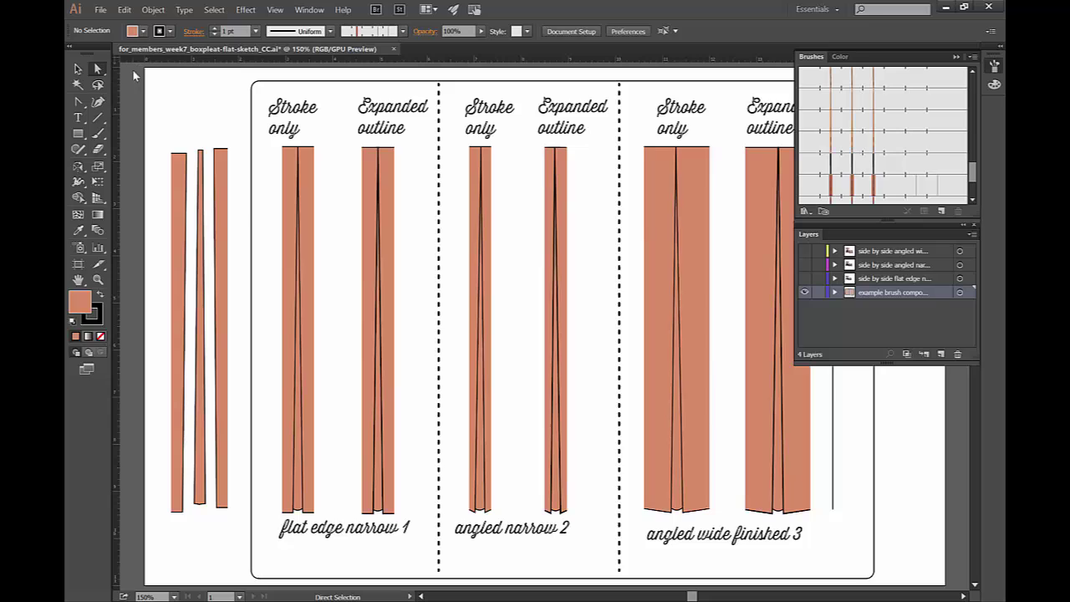
pyautogui.click(269, 139)
pyautogui.click(326, 144)
pyautogui.moveTo(354, 144)
pyautogui.mouseDown()
pyautogui.moveTo(404, 149)
pyautogui.moveTo(408, 163)
pyautogui.mouseUp()
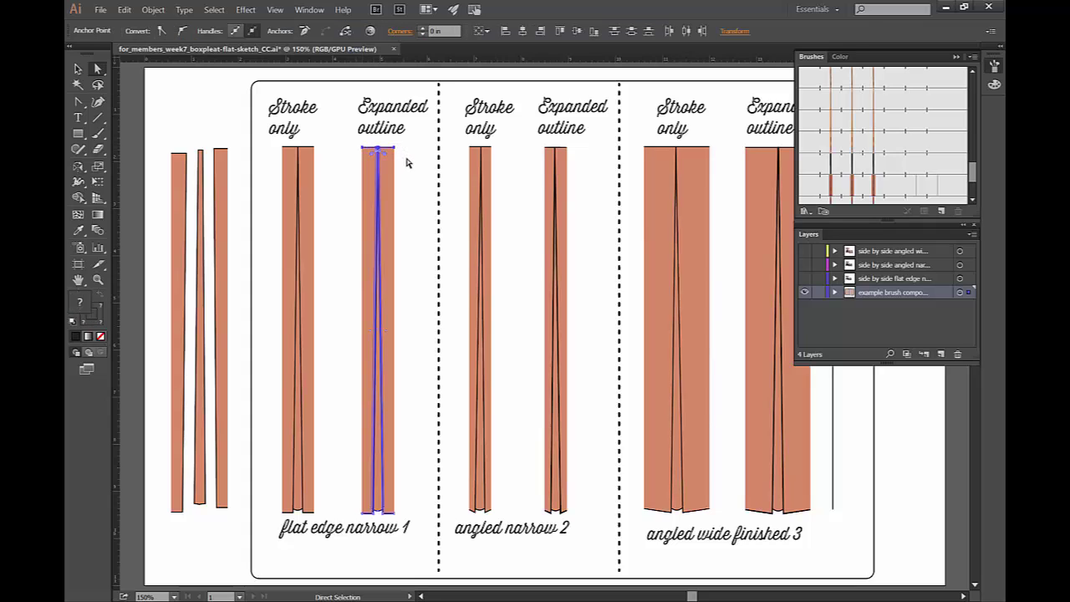
pyautogui.press('Down')
pyautogui.press('Down')
pyautogui.press('Down')
pyautogui.press('Down')
pyautogui.press('Down')
pyautogui.press('Down')
pyautogui.press('Down')
pyautogui.press('Down')
pyautogui.press('Down')
pyautogui.press('Down')
pyautogui.press('Down')
pyautogui.press('Down')
pyautogui.press('Down')
pyautogui.press('Down')
pyautogui.press('Down')
pyautogui.press('Down')
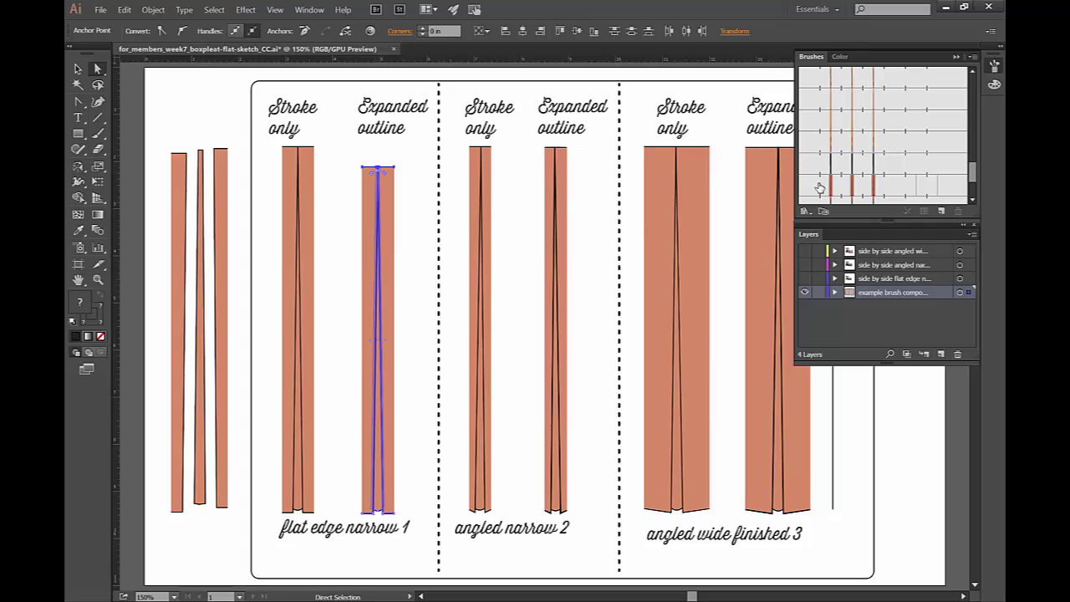
# Undo the shortening of the flat edge narrow 1 expanded outline pleat until it is back at full length, and deselect it
pyautogui.press('v')
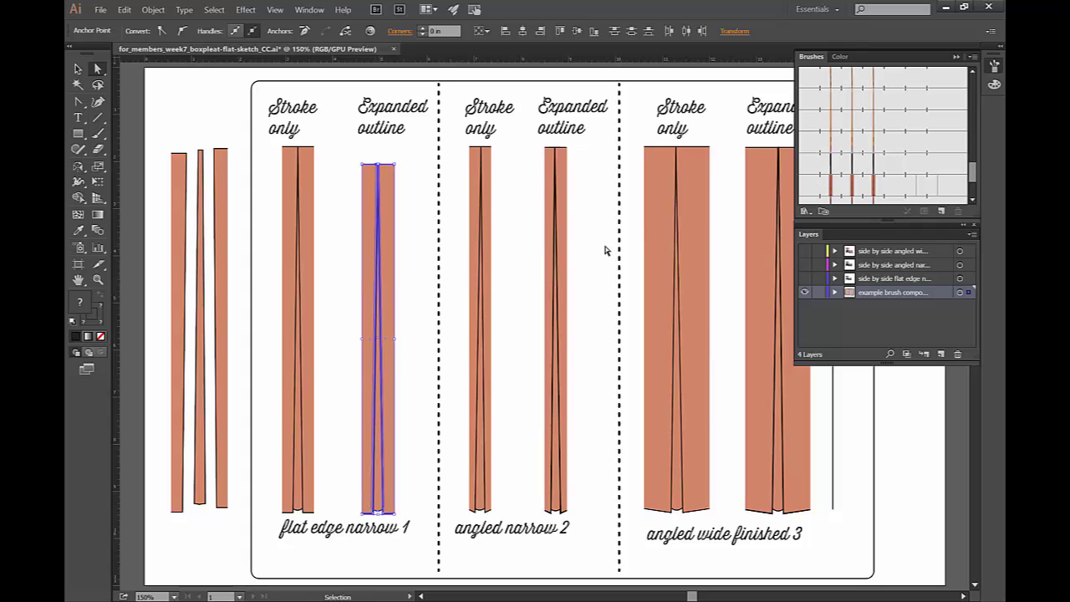
pyautogui.hotkey('ctrl', 'z')
pyautogui.hotkey('ctrl', 'z')
pyautogui.hotkey('ctrl', 'z')
pyautogui.hotkey('ctrl', 'z')
pyautogui.hotkey('ctrl', 'z')
pyautogui.hotkey('ctrl', 'z')
pyautogui.hotkey('ctrl', 'z')
pyautogui.hotkey('ctrl', 'z')
pyautogui.hotkey('ctrl', 'z')
pyautogui.hotkey('ctrl', 'z')
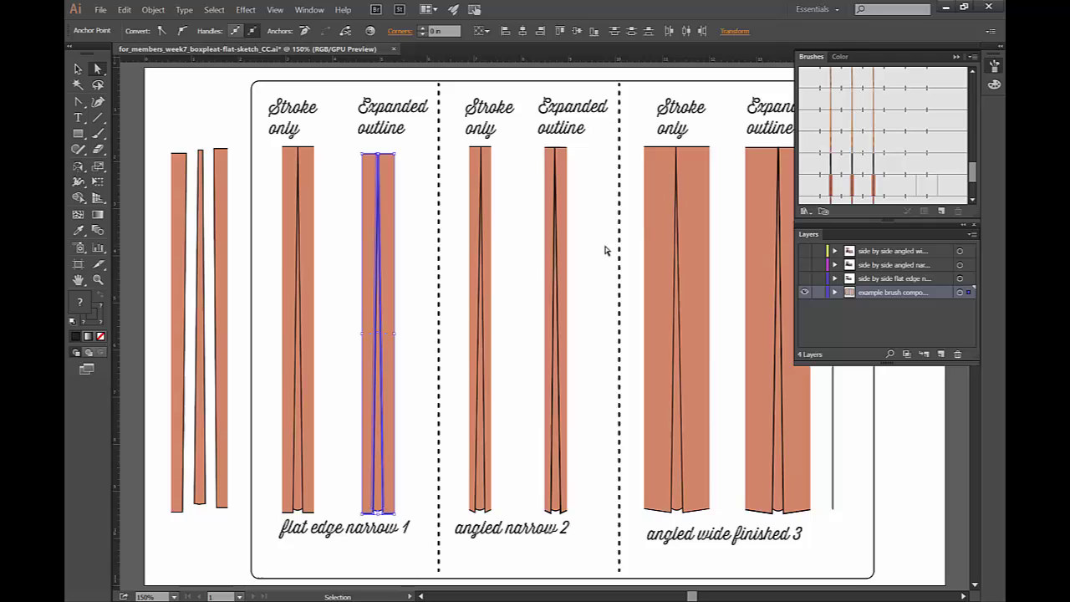
pyautogui.hotkey('ctrl', 'z')
pyautogui.hotkey('ctrl', 'shift', 'a')
pyautogui.press('a')
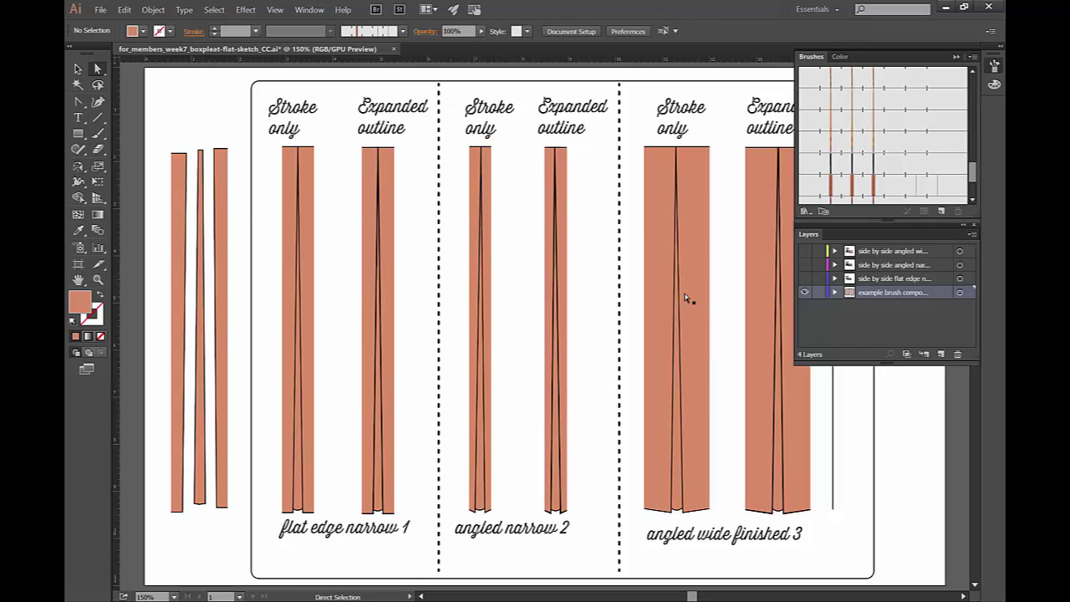
# Widen the right panel of the angled wide finished 3 stroke-only pleat by moving its outer edge anchor points outward
pyautogui.moveTo(696, 294); pyautogui.dragTo(709, 518)
pyautogui.press('Right')
pyautogui.press('Right')
pyautogui.press('Right')
pyautogui.press('Right')
pyautogui.press('Right')
pyautogui.press('Right')
pyautogui.press('Right')
pyautogui.press('Right')
pyautogui.press('Right')
pyautogui.press('Right')
pyautogui.press('Right')
pyautogui.press('Right')
pyautogui.press('Right')
pyautogui.press('Right')
pyautogui.press('Right')
pyautogui.press('Right')
pyautogui.press('Right')
pyautogui.press('Right')
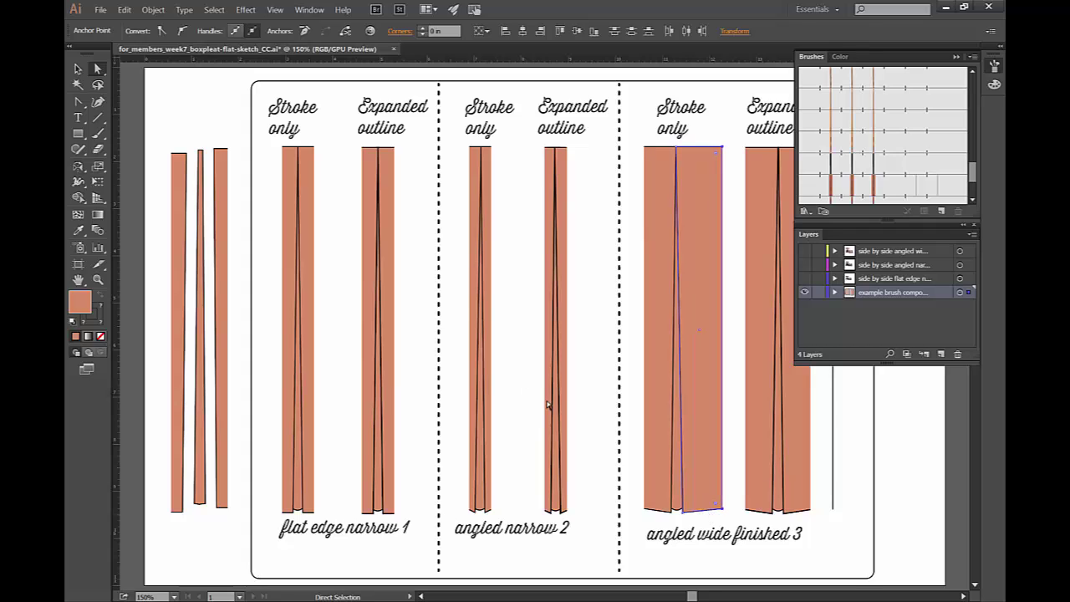
pyautogui.click(685, 356)
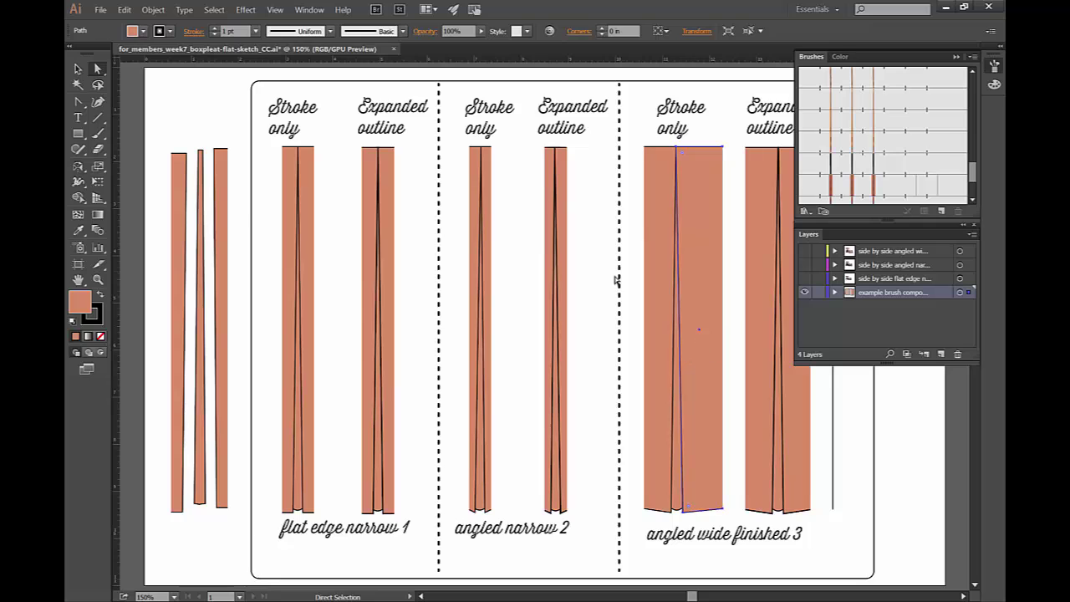
# Undo the last outward nudges of the wide stroke-only pleat's right panel edge
pyautogui.hotkey('ctrl', 'z')
pyautogui.hotkey('ctrl', 'z')
pyautogui.hotkey('ctrl', 'z')
pyautogui.hotkey('ctrl', 'z')
pyautogui.hotkey('ctrl', 'z')
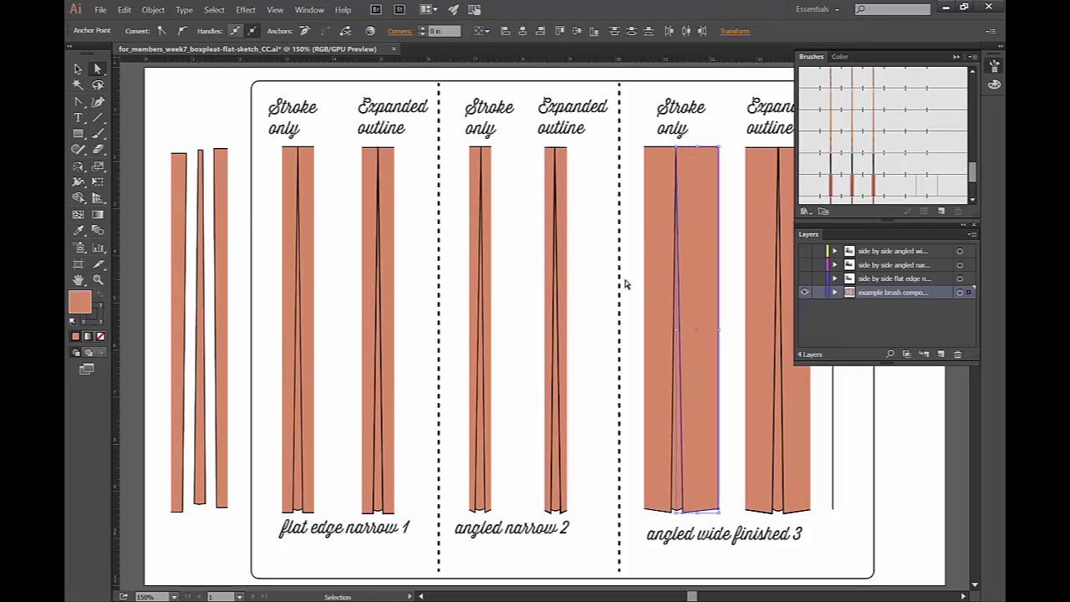
# Show the side by side angled narrow layer instead of the example components and draw an unfilled 1 pt black line down the front Buttered Rum skirt's right side
pyautogui.click(804, 264)
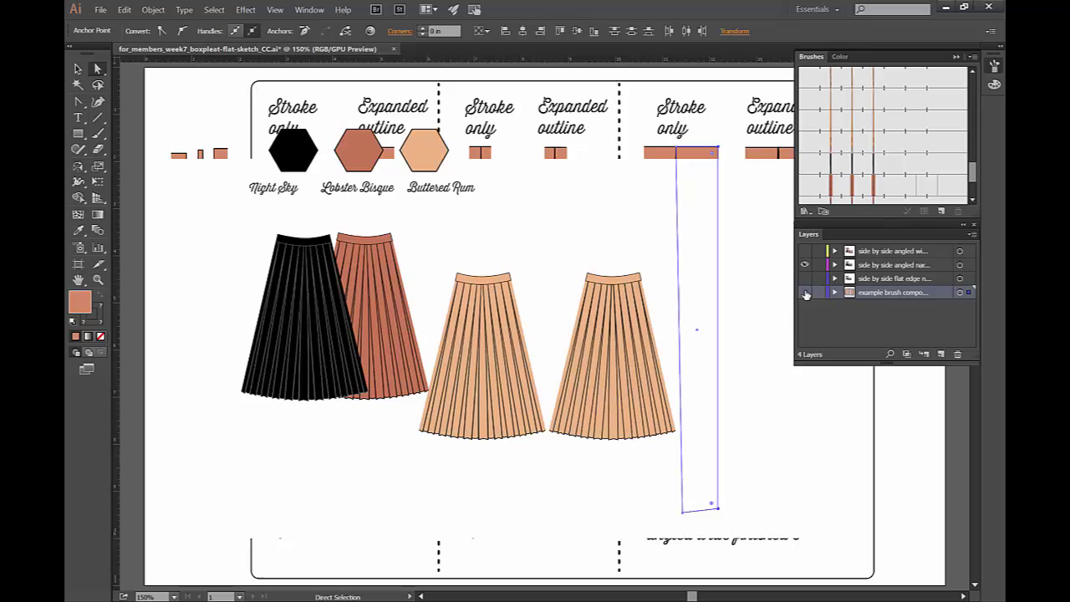
pyautogui.click(804, 292)
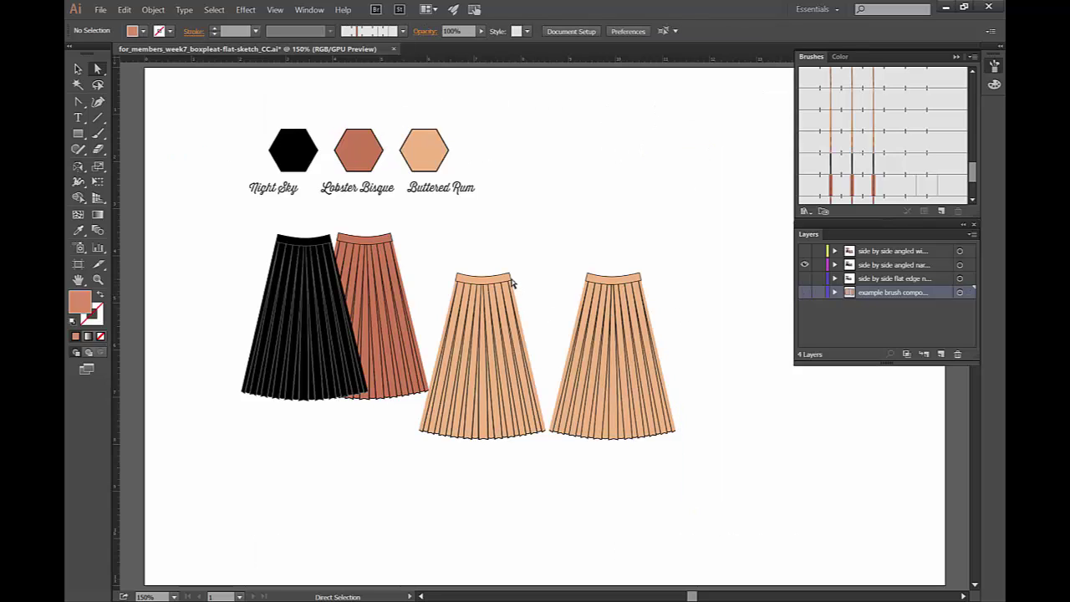
pyautogui.click(97, 117)
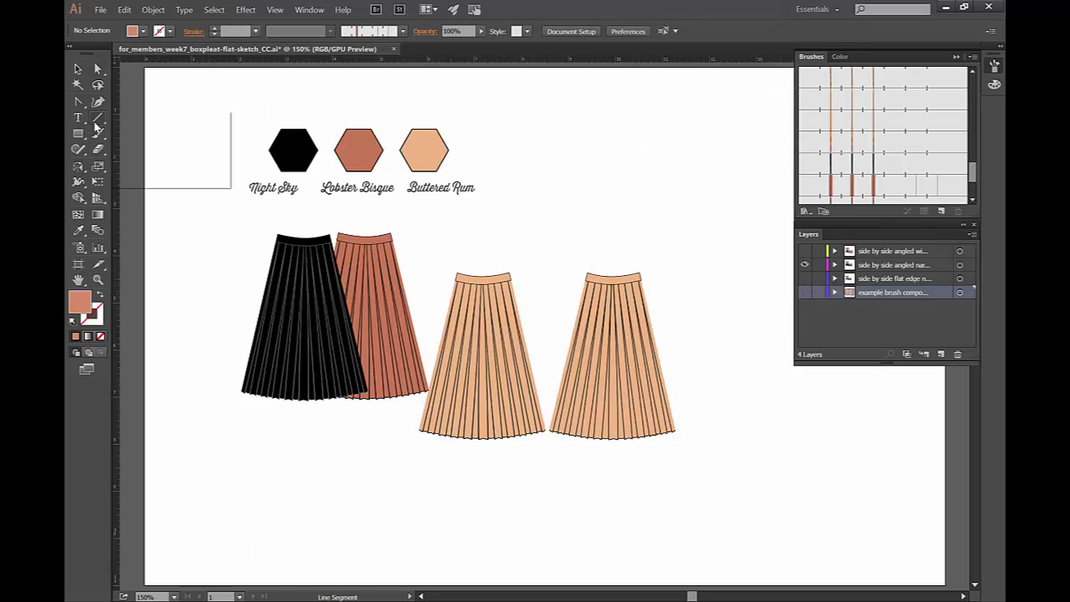
pyautogui.click(72, 320)
pyautogui.click(100, 337)
pyautogui.click(90, 315)
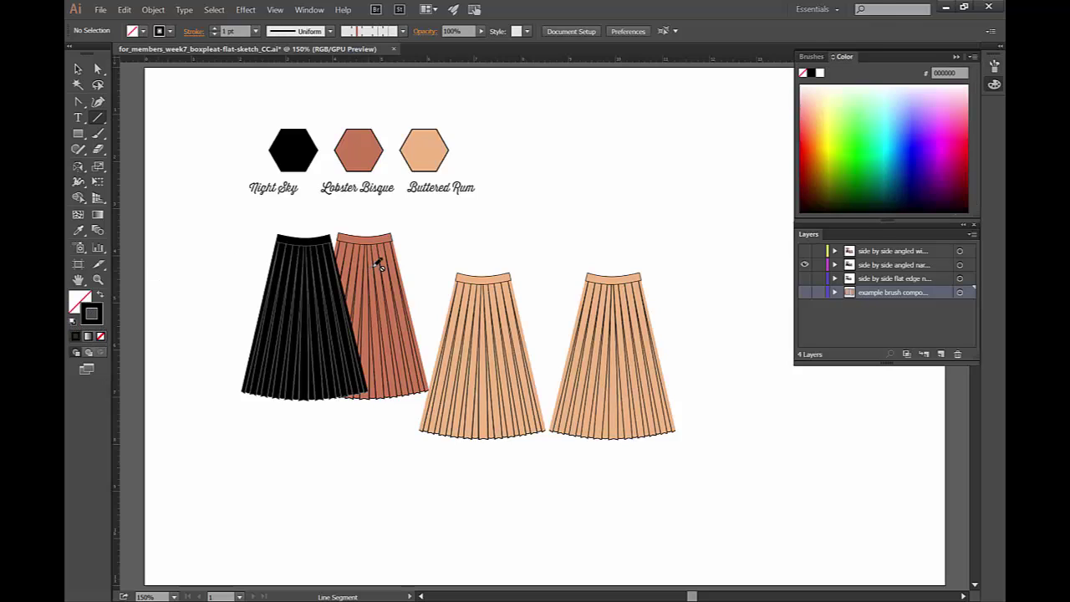
pyautogui.click(869, 265)
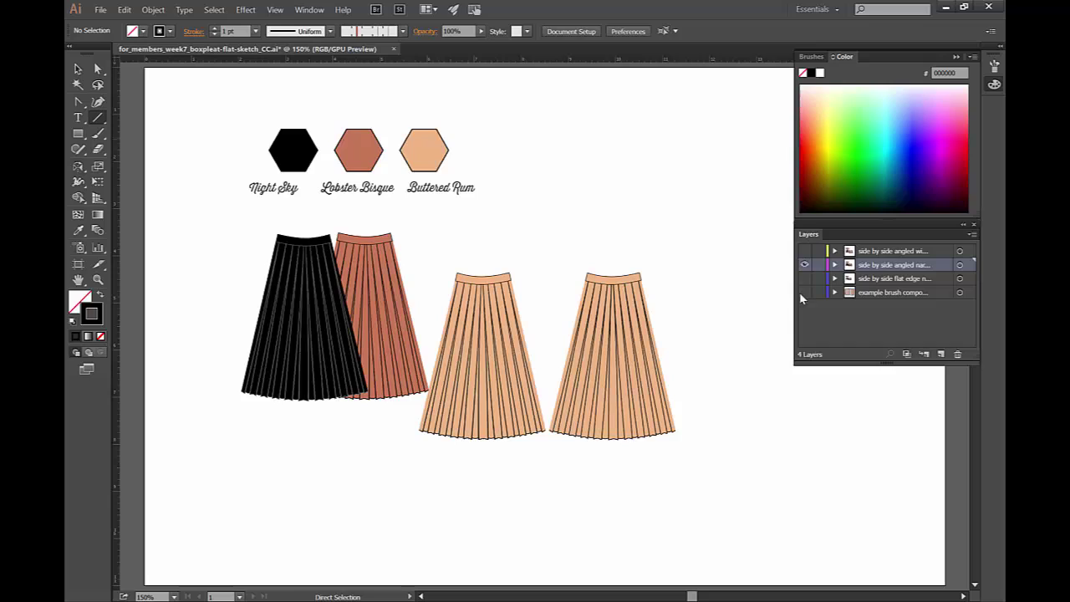
pyautogui.moveTo(515, 284); pyautogui.dragTo(545, 431)
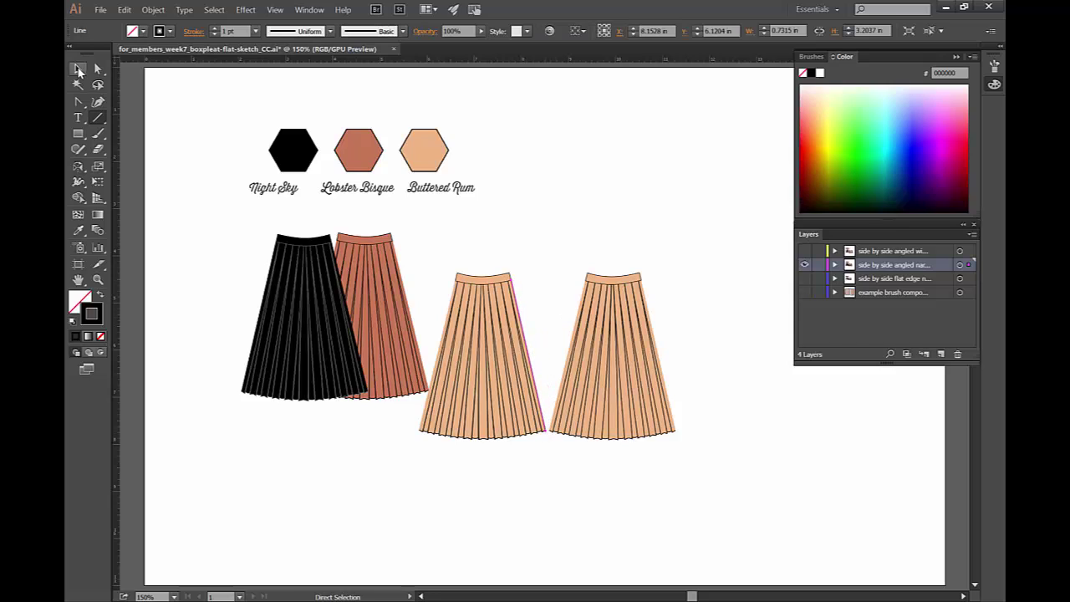
pyautogui.click(77, 70)
pyautogui.click(488, 266)
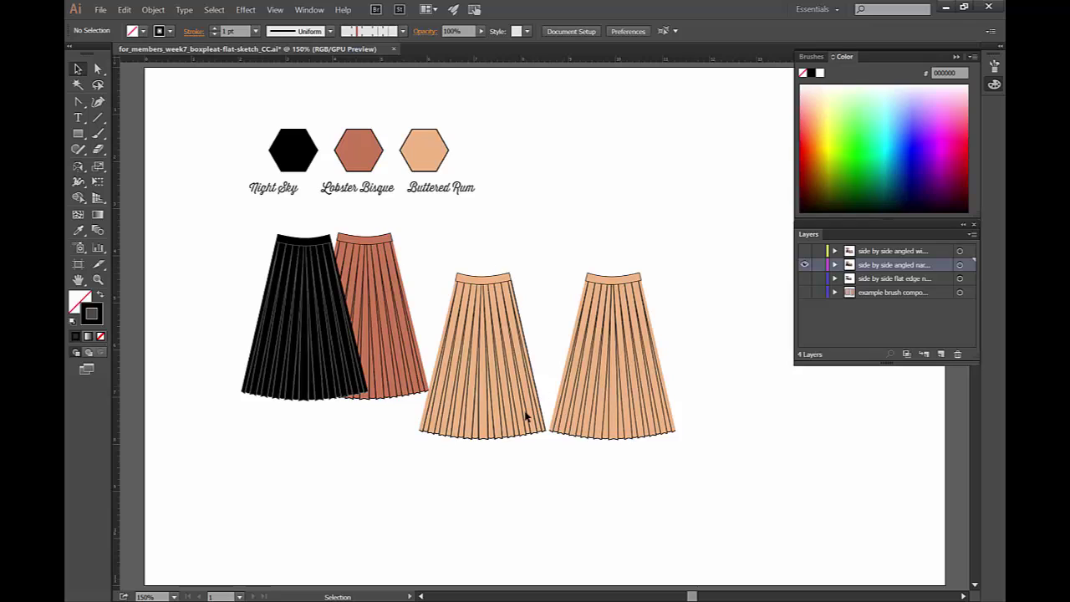
# Return to the example brush components and examine the tile settings of the correct copy 4 pattern brush
pyautogui.press('a')
pyautogui.moveTo(783, 379); pyautogui.dragTo(710, 366)
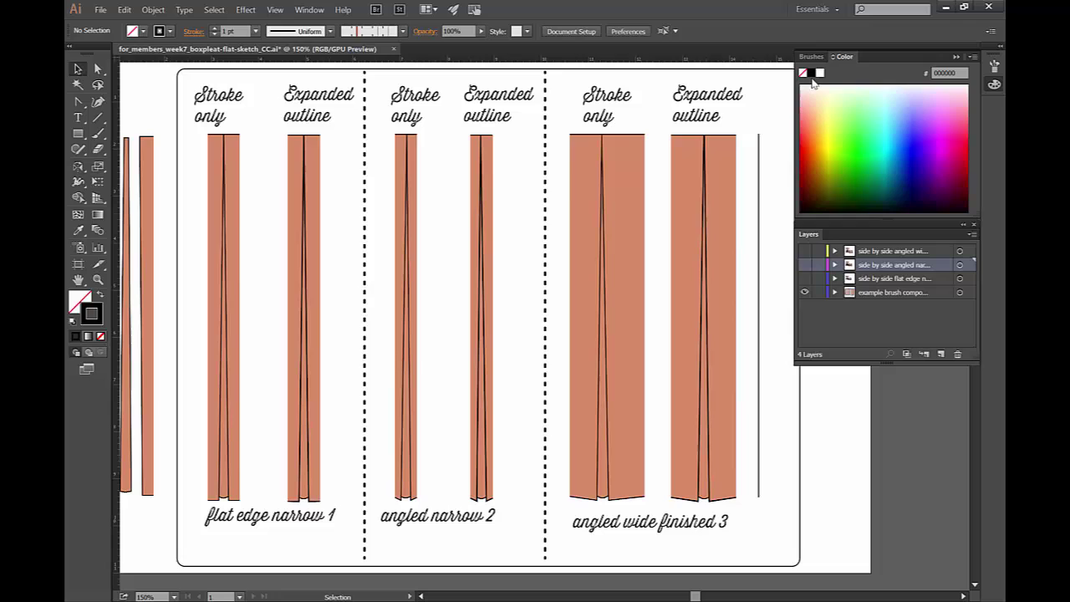
pyautogui.click(811, 56)
pyautogui.doubleClick(937, 189)
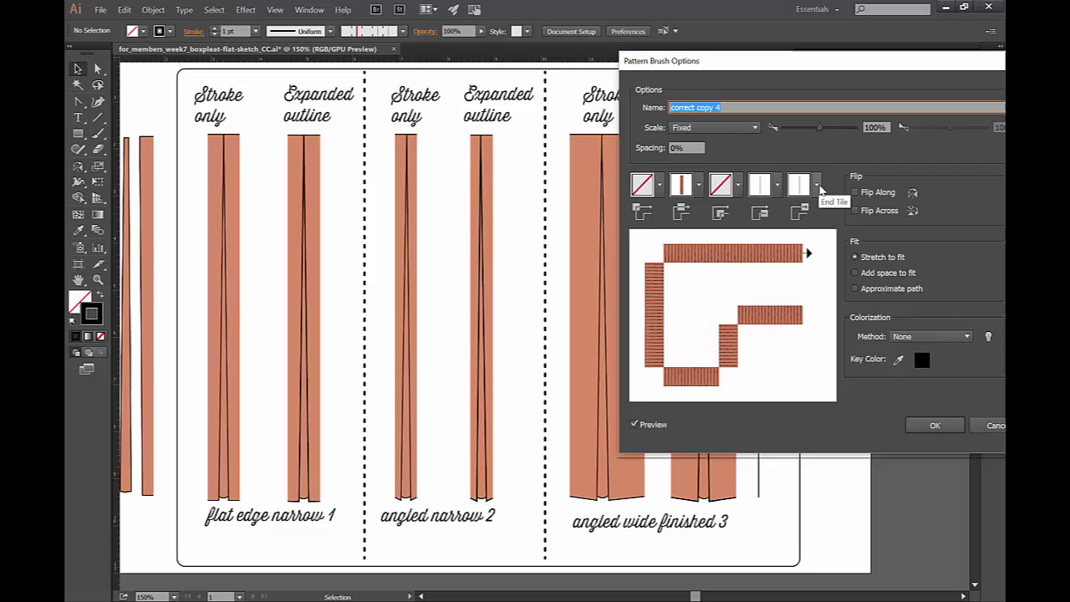
pyautogui.click(935, 425)
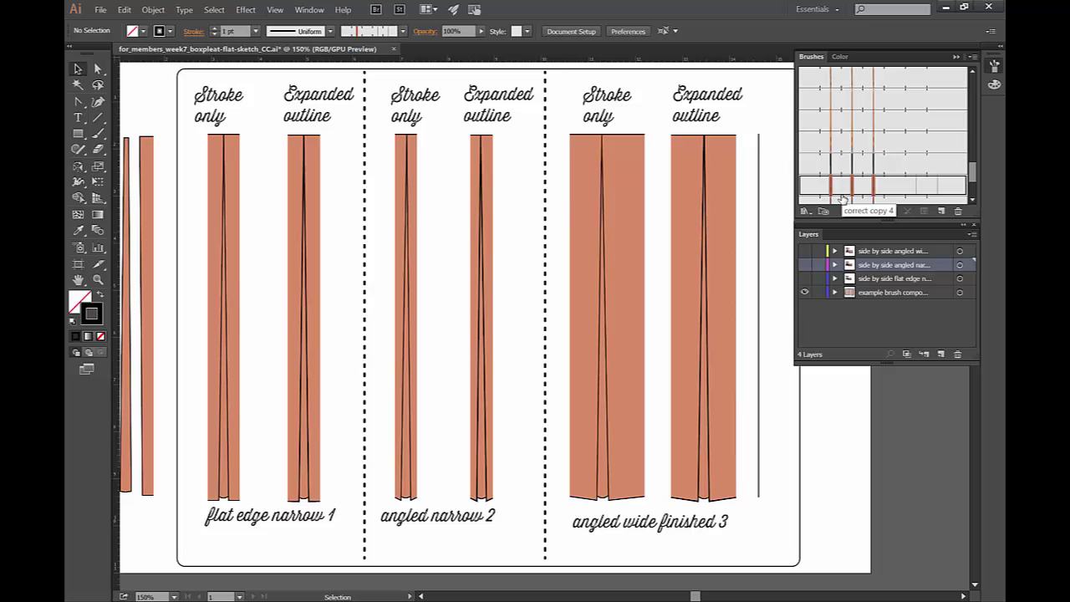
pyautogui.scroll(-1, 842, 194)
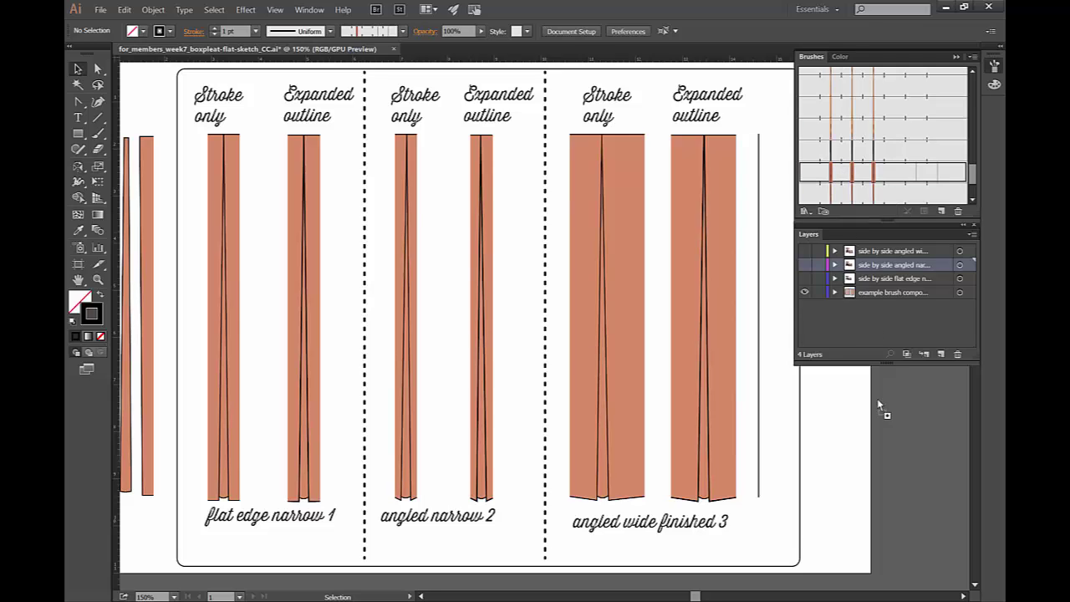